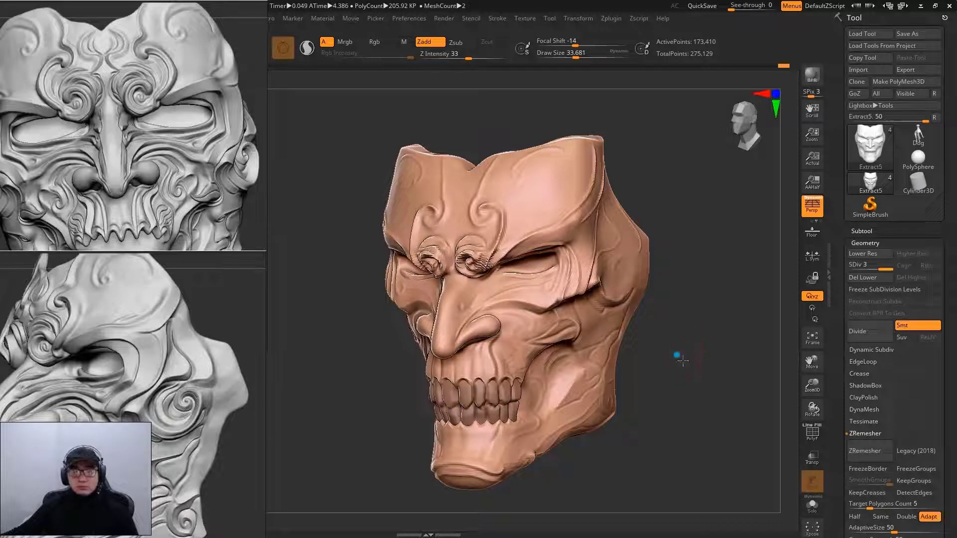
Frame the mask from the front and three-quarter views, and set brush size to about 39.
left_click_drag(683, 360, 688, 361, "shift")
right_click(548, 307)
left_click_drag(548, 307, 569, 307)
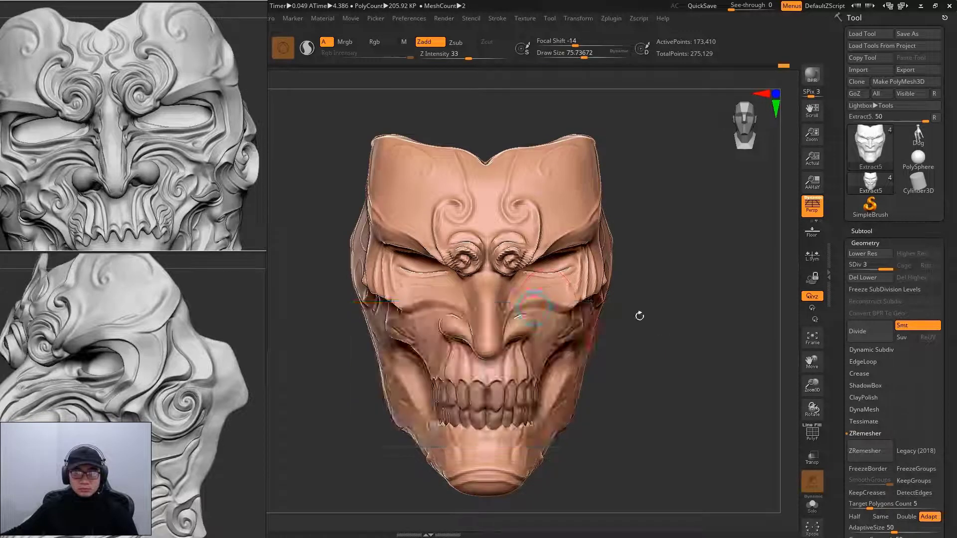
mouse_move(637, 316)
left_mouse_down()
mouse_move(642, 340)
mouse_move(668, 342)
left_mouse_up()
key("f")
right_click(496, 260)
left_click_drag(496, 259, 486, 259)
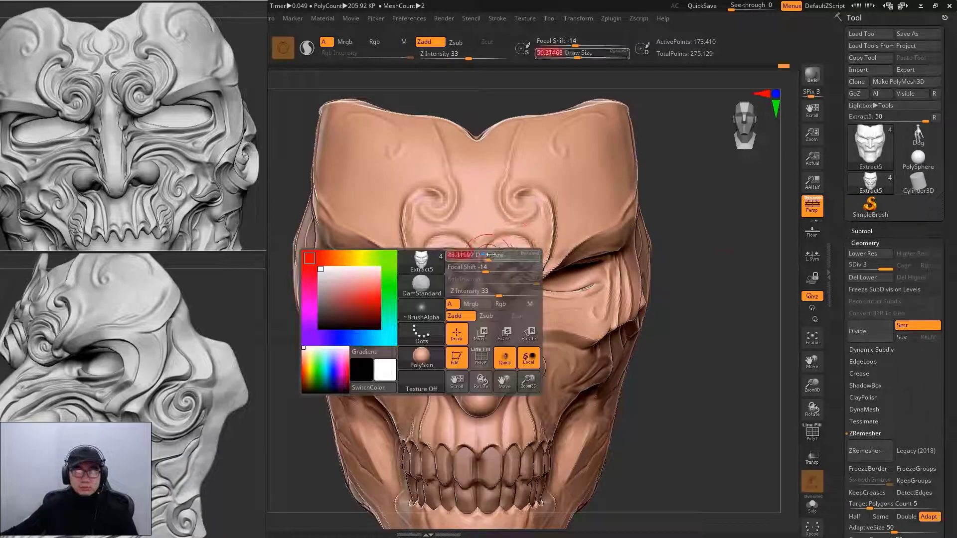
mouse_move(688, 279)
left_mouse_down("alt")
mouse_move(695, 267)
mouse_move(668, 284)
mouse_move(688, 263)
mouse_move(675, 299)
left_mouse_up("alt")
Subdivide the mask from SDiv 3 to SDiv 5, about 2.77 million points.
key("ctrl")
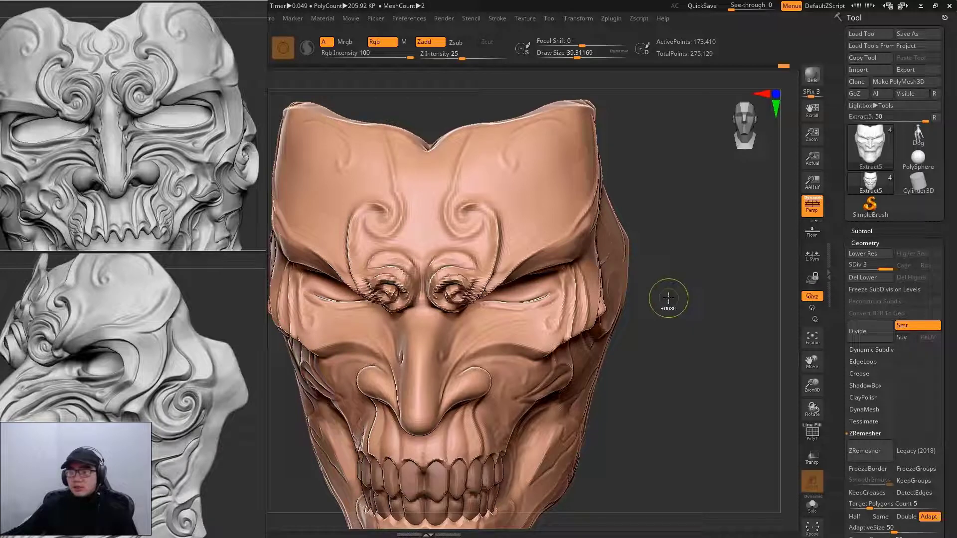
key("d")
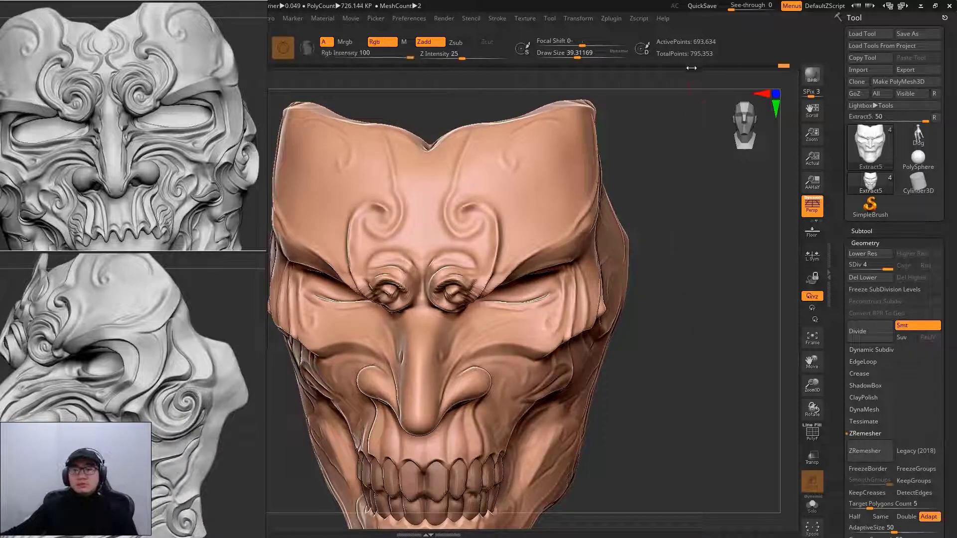
key("d")
mouse_move(669, 246)
left_mouse_down()
mouse_move(677, 329)
mouse_move(688, 292)
mouse_move(648, 293)
left_mouse_up()
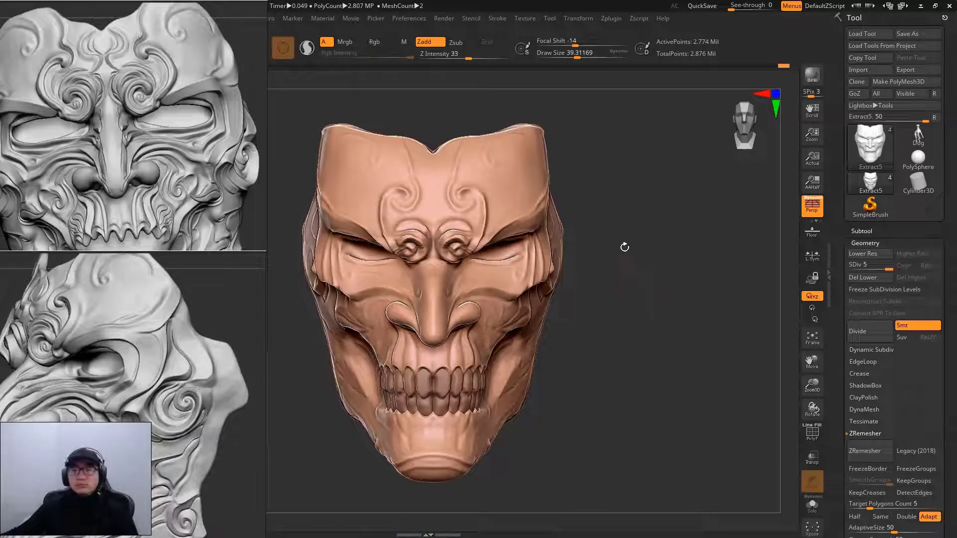
Zoom in on the forehead and set the brush size to about 55.
left_click_drag(625, 248, 631, 230)
mouse_move(631, 273)
left_mouse_down()
mouse_move(620, 258)
mouse_move(748, 294)
mouse_move(465, 178)
left_mouse_up()
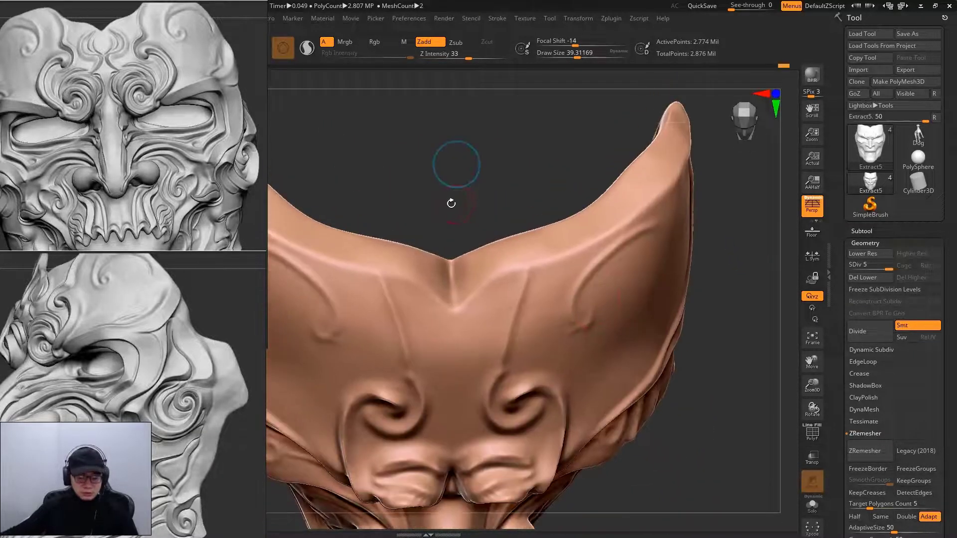
key("space")
mouse_move(448, 239)
left_mouse_down()
mouse_move(449, 268)
mouse_move(450, 228)
mouse_move(451, 256)
left_mouse_up()
key("space")
Solo the mask subtool and frame the forehead's top-centre edge.
key("ctrl")
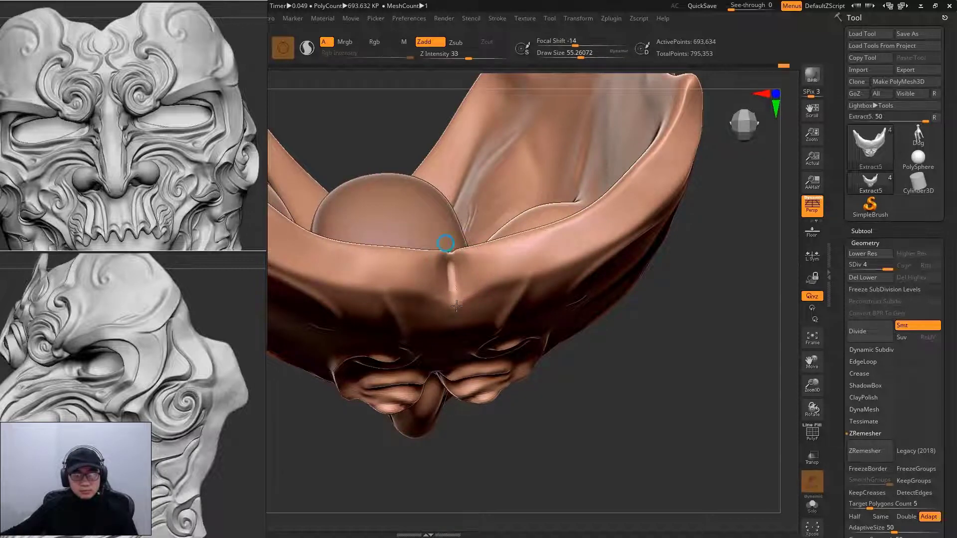
left_click_drag(597, 295, 712, 334)
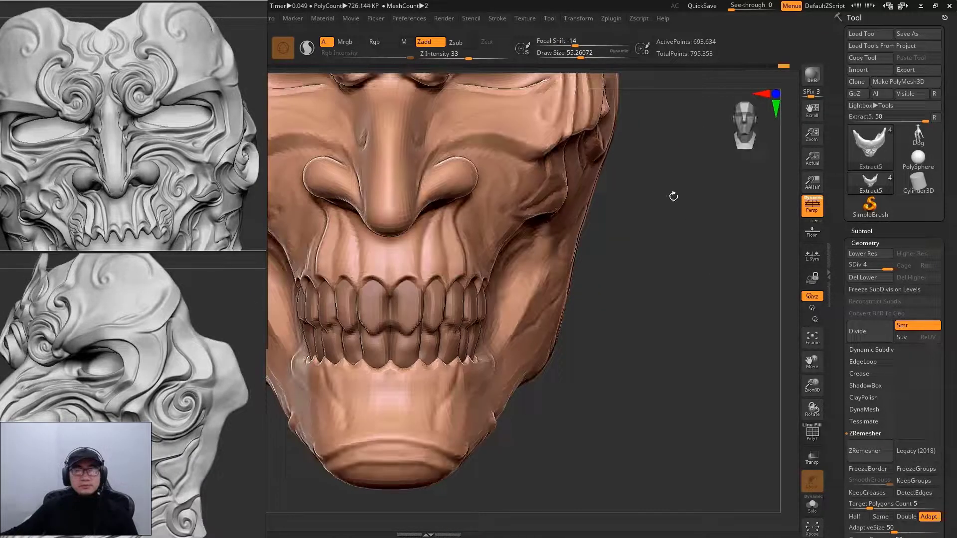
mouse_move(673, 197)
left_mouse_down("alt")
mouse_move(720, 278)
mouse_move(643, 304)
left_mouse_up("alt")
left_click_drag(481, 215, 472, 349)
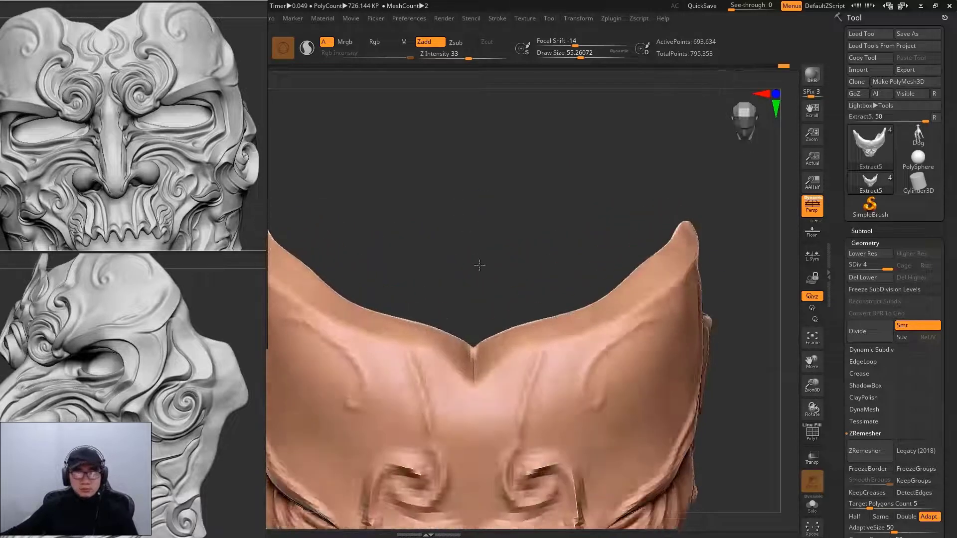
Select the ST brush at size about 114 and smooth the forehead notch.
key("b")
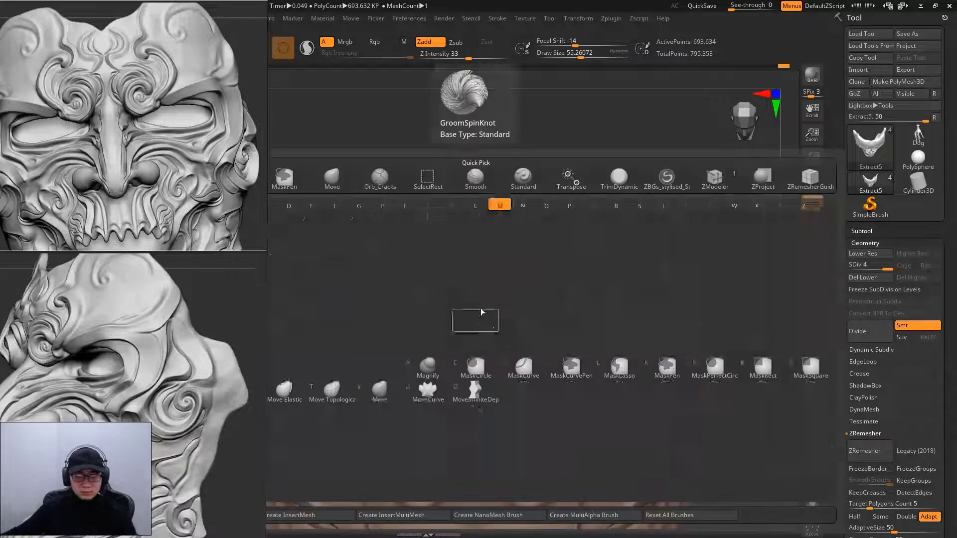
key("s")
key("t")
mouse_move(504, 223)
left_mouse_down()
mouse_move(511, 246)
mouse_move(562, 237)
left_mouse_up()
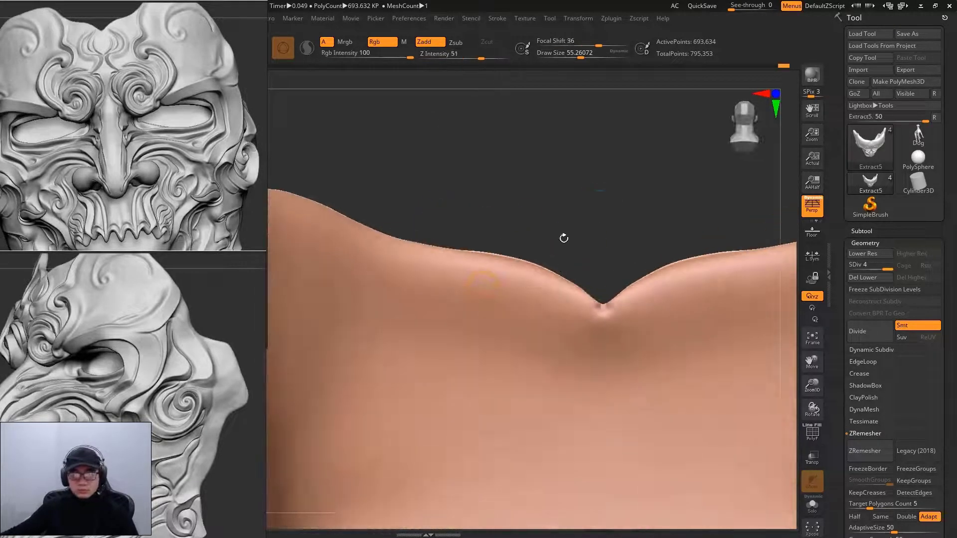
key("space")
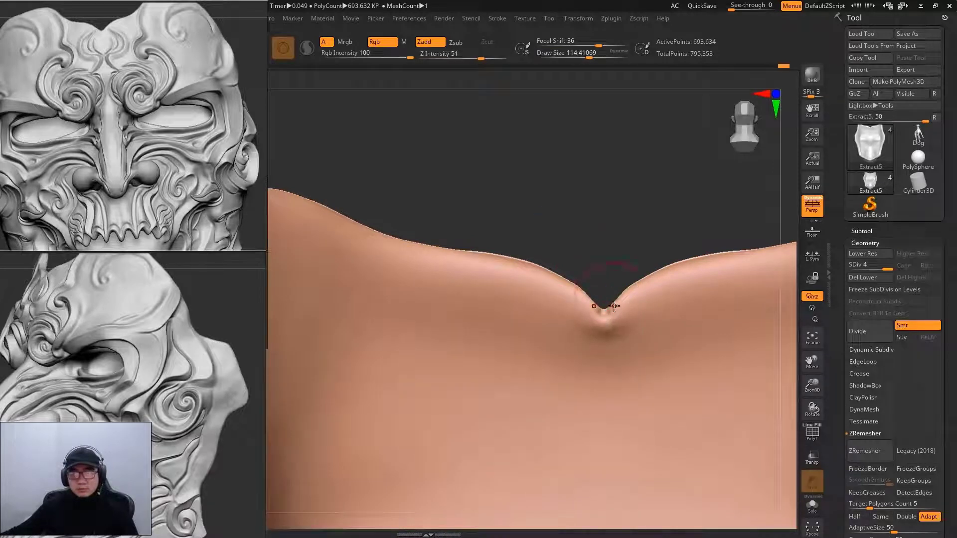
key("shift")
Carve the dip below the notch with the Standard Zsub brush at size about 45.
key("b")
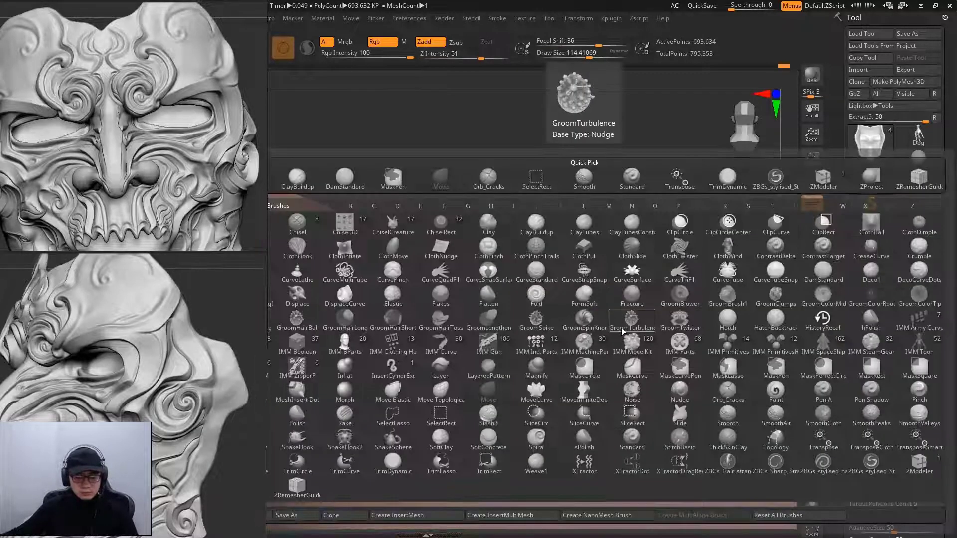
left_click(622, 329)
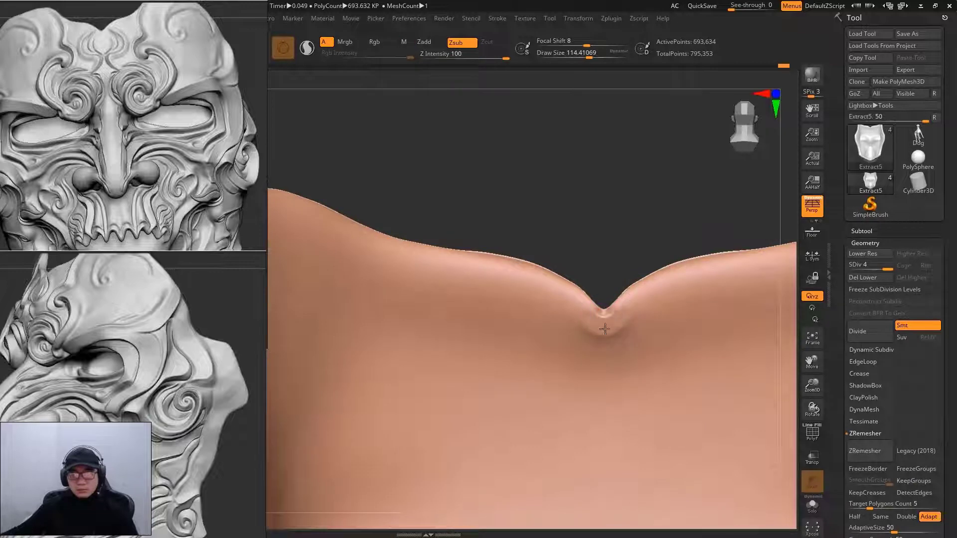
mouse_move(600, 332)
right_mouse_down()
mouse_move(573, 208)
mouse_move(690, 246)
mouse_move(590, 251)
mouse_move(574, 305)
right_mouse_up()
right_click(574, 305)
left_click_drag(574, 305, 549, 305)
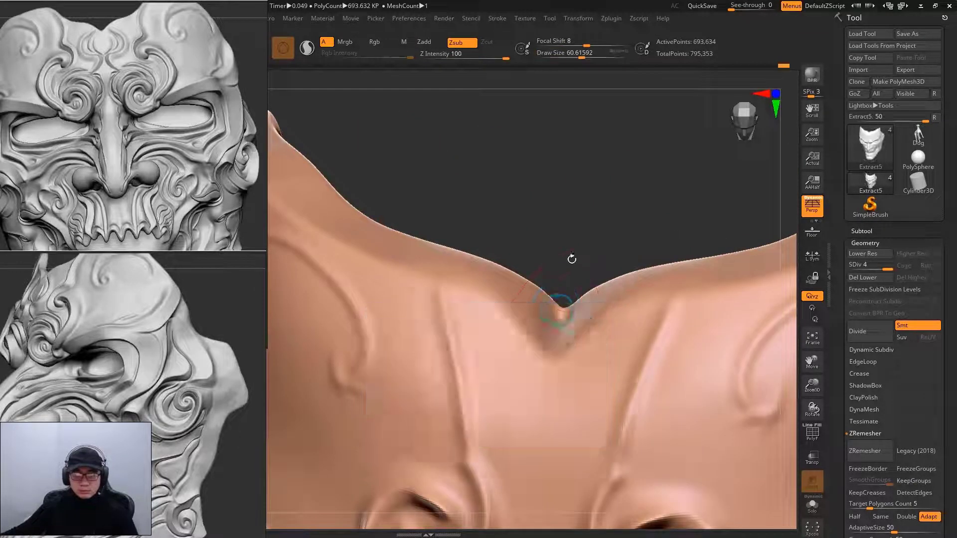
right_click_drag(568, 257, 559, 310)
mouse_move(613, 267)
right_mouse_down("alt")
mouse_move(613, 199)
mouse_move(480, 192)
mouse_move(470, 199)
mouse_move(535, 299)
right_mouse_up("alt")
right_click(519, 309)
left_click_drag(519, 309, 527, 313)
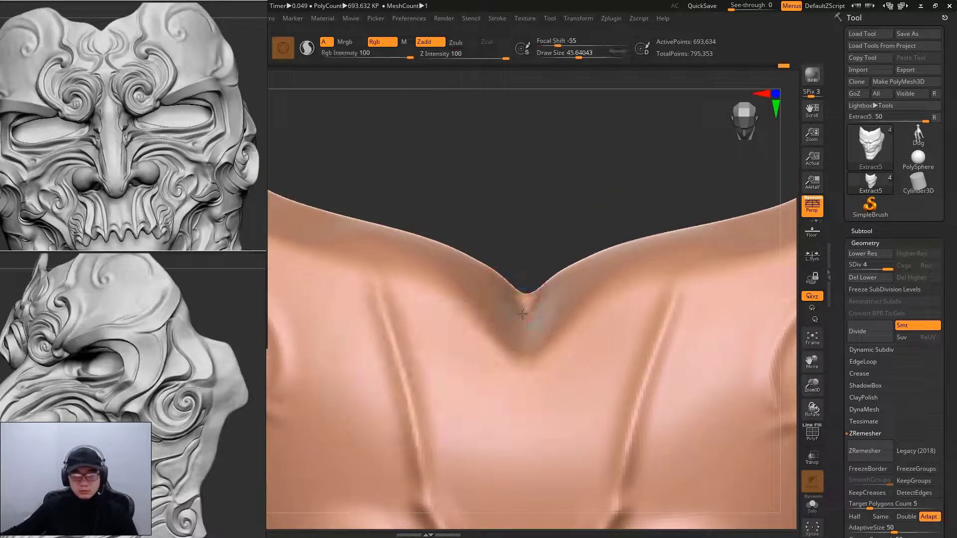
mouse_move(520, 284)
right_mouse_down("alt")
mouse_move(500, 290)
mouse_move(553, 222)
mouse_move(541, 179)
mouse_move(517, 172)
mouse_move(513, 252)
right_mouse_up("alt")
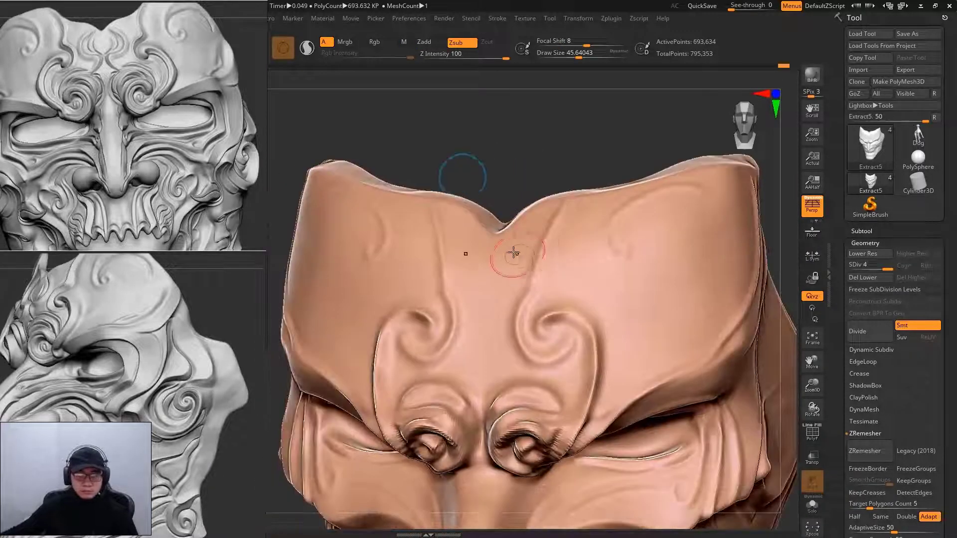
Pick the Standard brush, then another brush at size about 72 for the forehead edge.
key("b")
left_click(537, 209)
right_click_drag(554, 169, 464, 279)
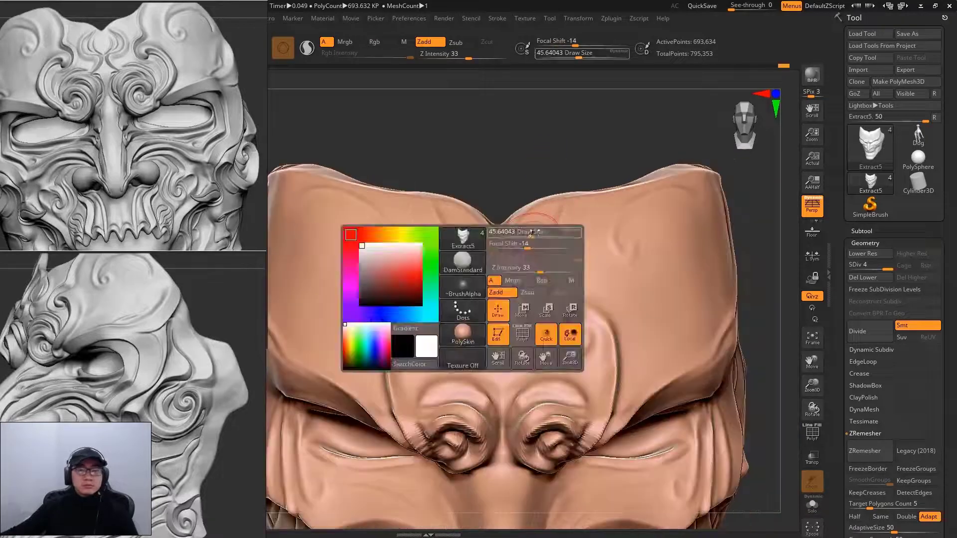
left_click_drag(523, 238, 553, 238)
key("b")
key("c")
key("b")
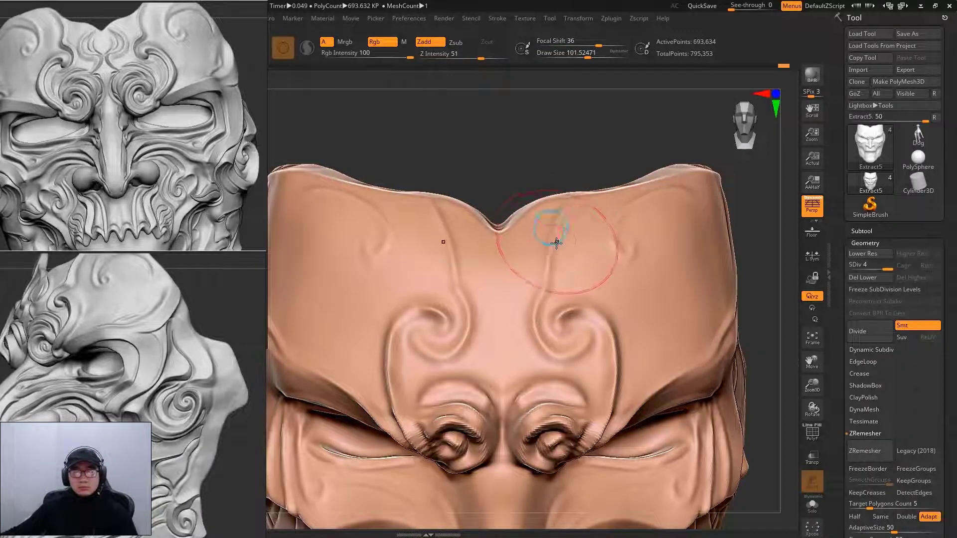
key("s")
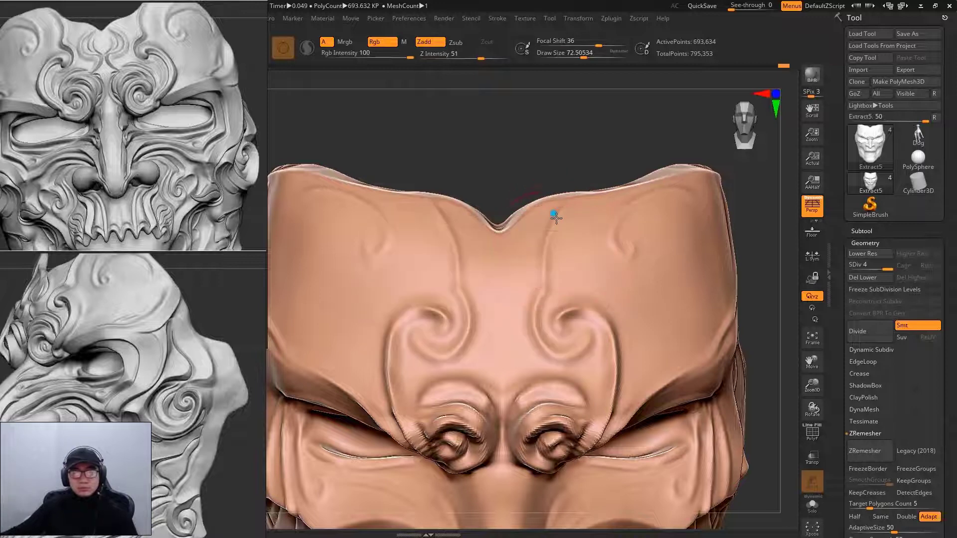
Refine the forehead's upper edge, varying the brush size between 50 and 97.
left_click_drag(558, 177, 537, 244)
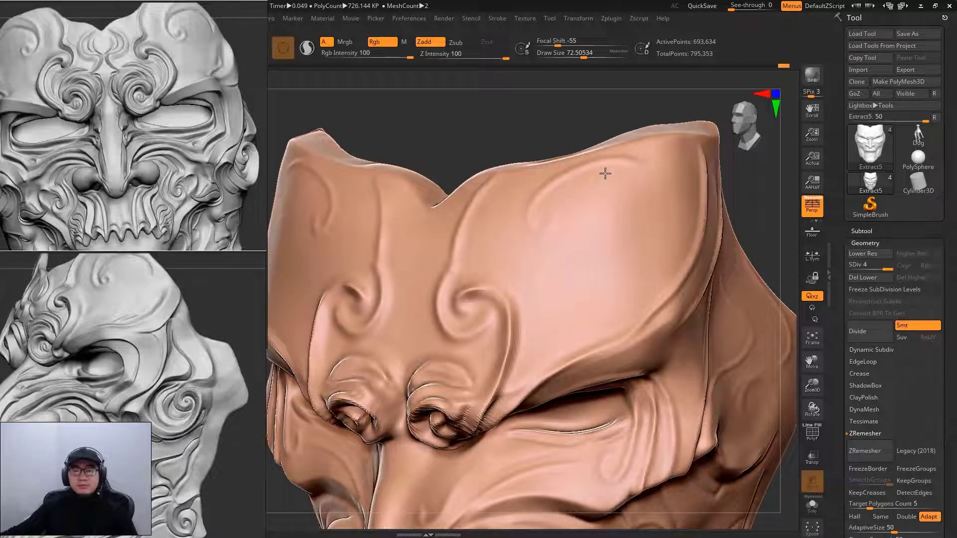
mouse_move(548, 197)
left_mouse_down()
mouse_move(584, 230)
mouse_move(565, 204)
left_mouse_up()
mouse_move(714, 301)
left_mouse_down()
mouse_move(718, 265)
mouse_move(582, 299)
mouse_move(549, 321)
mouse_move(576, 316)
left_mouse_up()
key("space")
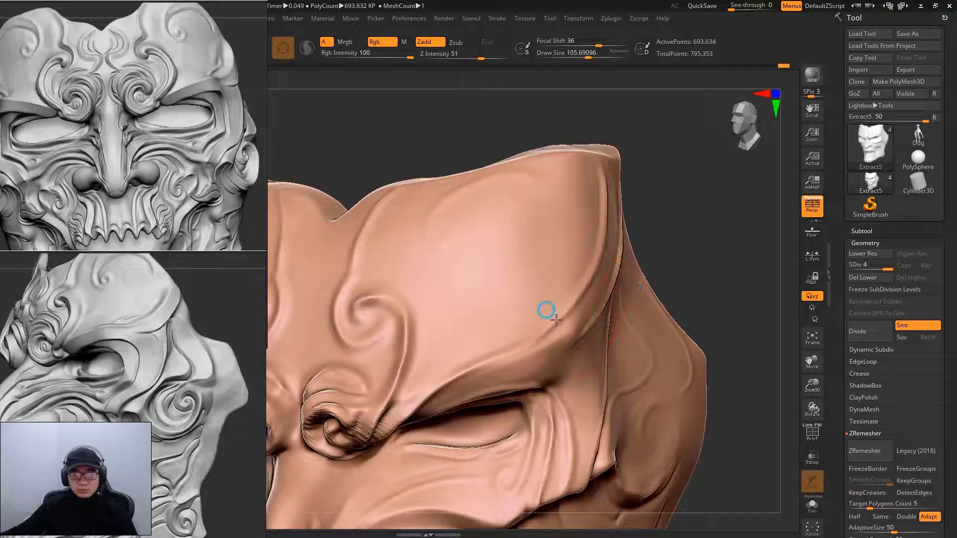
key("space")
mouse_move(684, 270)
left_mouse_down()
mouse_move(559, 320)
mouse_move(603, 325)
left_mouse_up()
key("space")
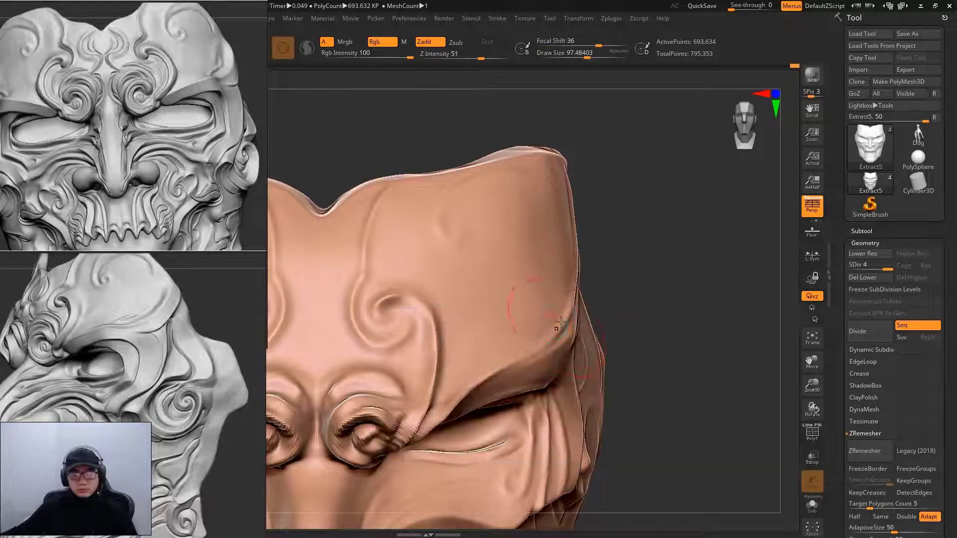
Smooth the brow wrinkles above the left eye, ending at brush size about 72.
left_click_drag(684, 318, 695, 252)
left_click_drag(737, 313, 614, 353)
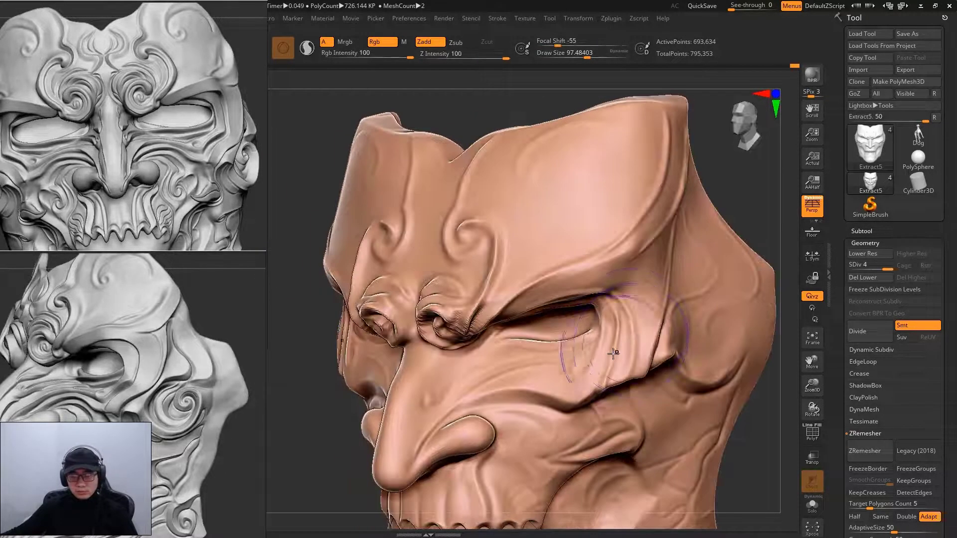
left_click_drag(424, 297, 464, 309, "shift")
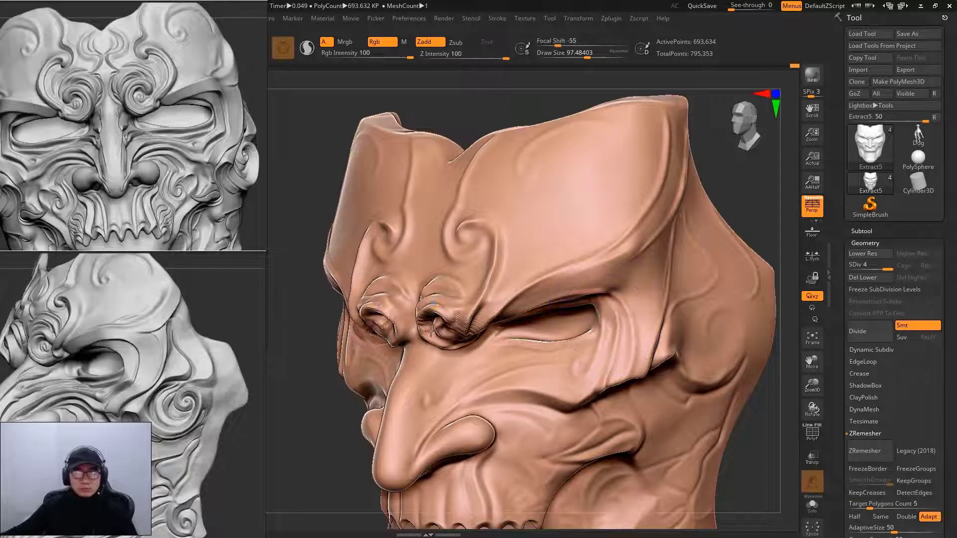
left_click_drag(497, 109, 574, 115)
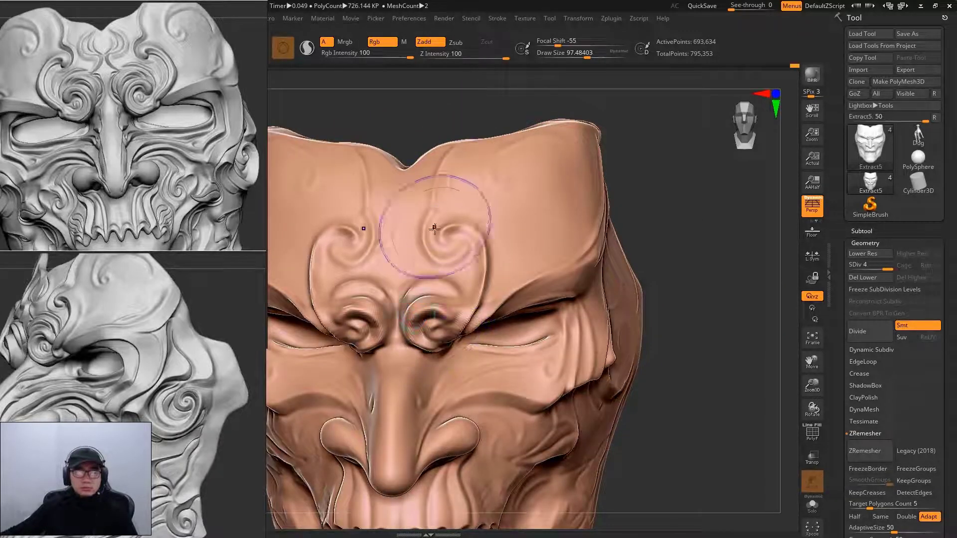
mouse_move(708, 280)
left_mouse_down()
mouse_move(728, 241)
mouse_move(741, 264)
mouse_move(665, 259)
mouse_move(658, 244)
left_mouse_up()
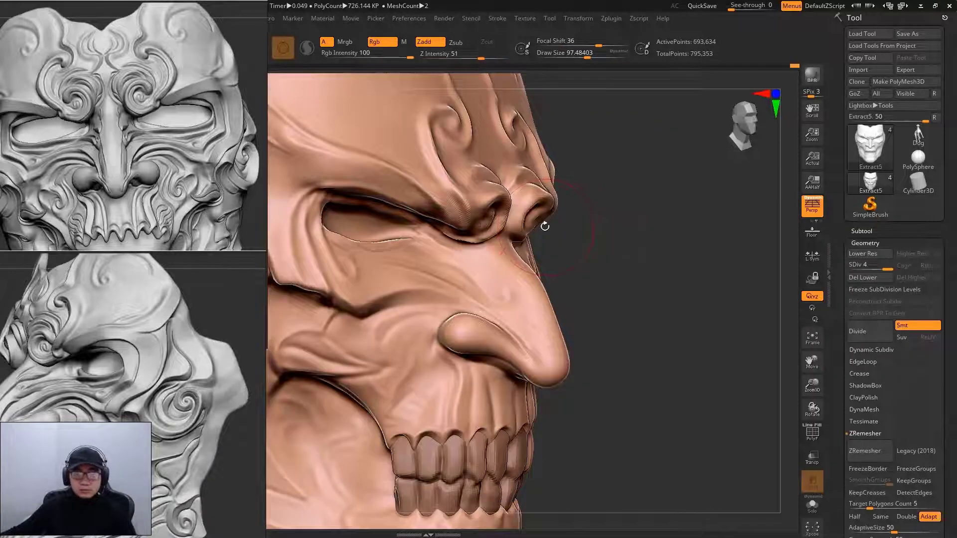
mouse_move(549, 232)
left_mouse_down()
mouse_move(528, 231)
mouse_move(651, 235)
left_mouse_up()
mouse_move(677, 332)
left_mouse_down()
mouse_move(519, 231)
mouse_move(599, 226)
left_mouse_up()
key("space")
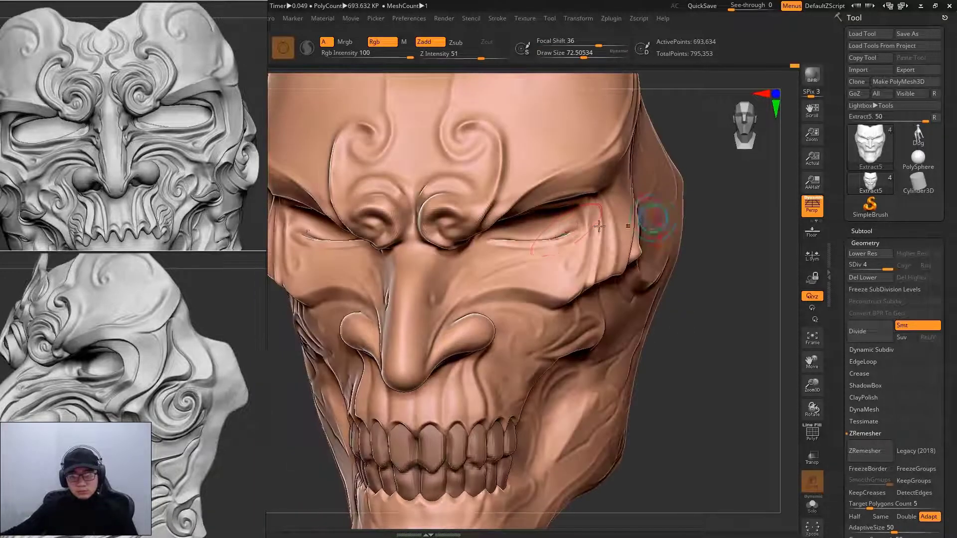
Deepen the recesses around the brow spiral curls at brush size about 66.
key("space")
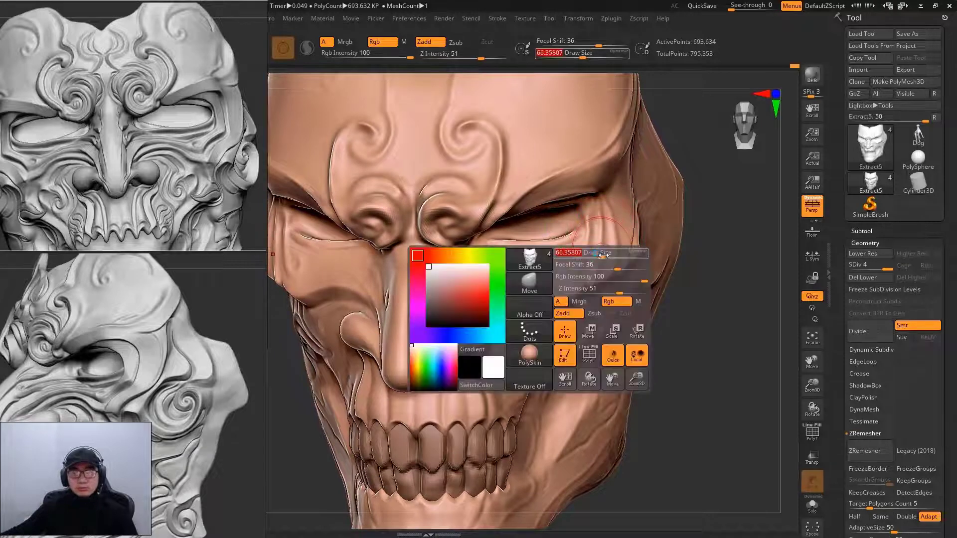
key("f")
mouse_move(623, 289)
left_mouse_down()
mouse_move(697, 312)
mouse_move(673, 303)
left_mouse_up()
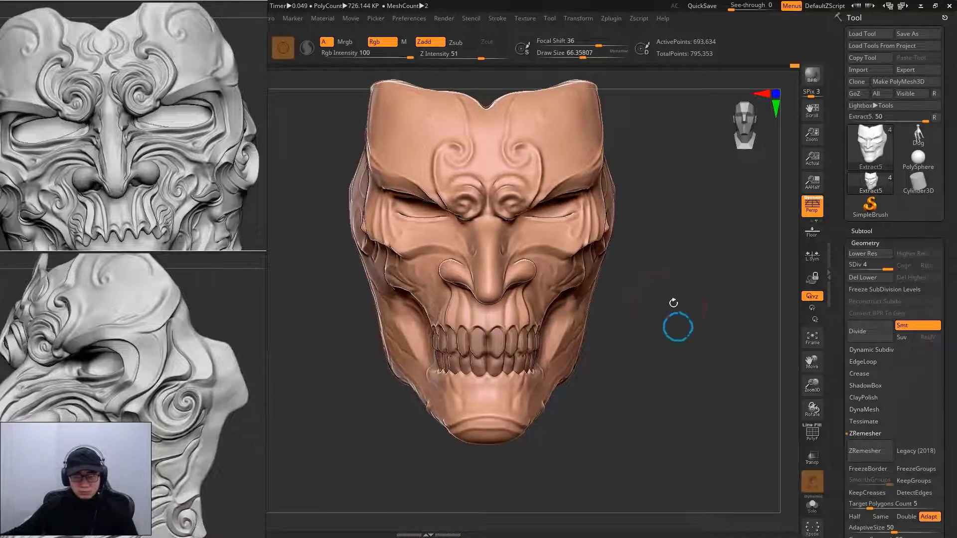
key("space")
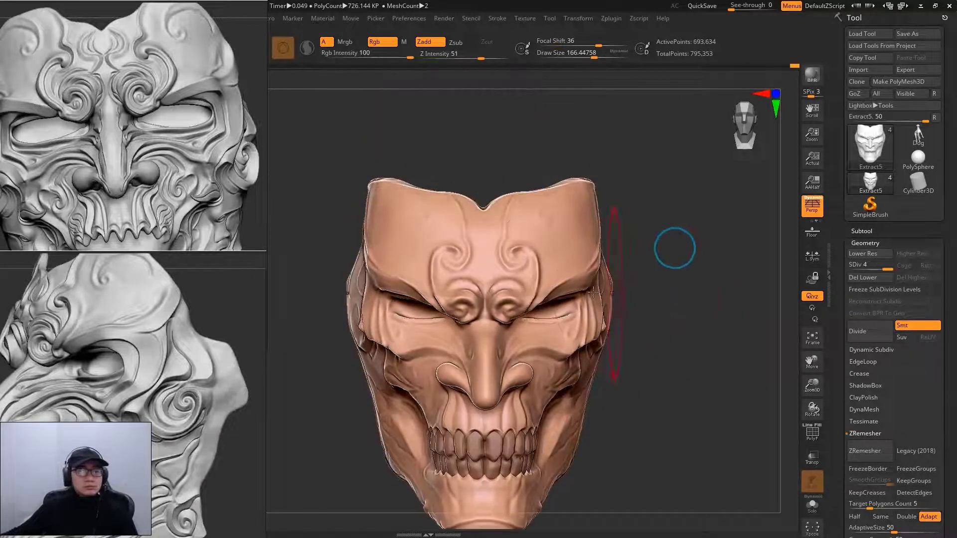
right_click_drag(674, 250, 510, 268, "ctrl")
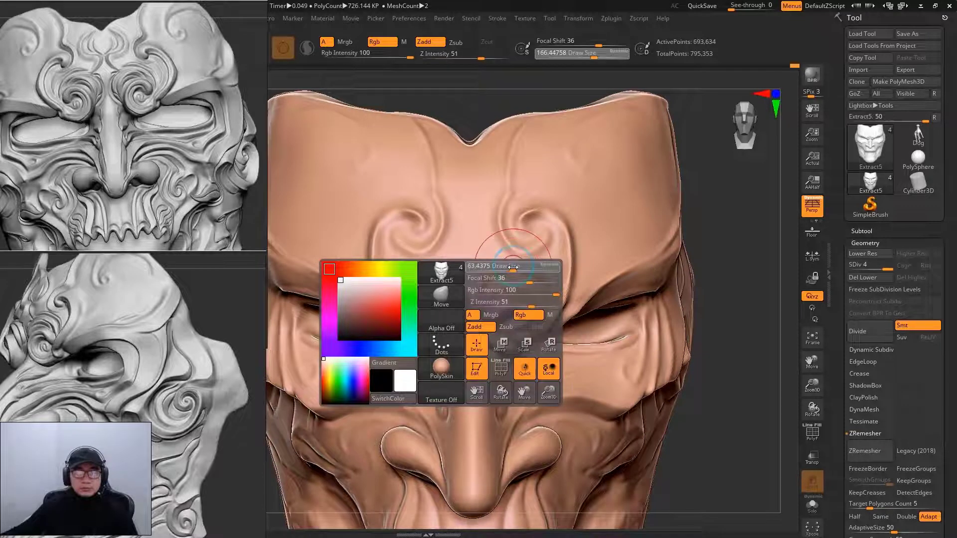
right_click_drag(507, 227, 520, 239)
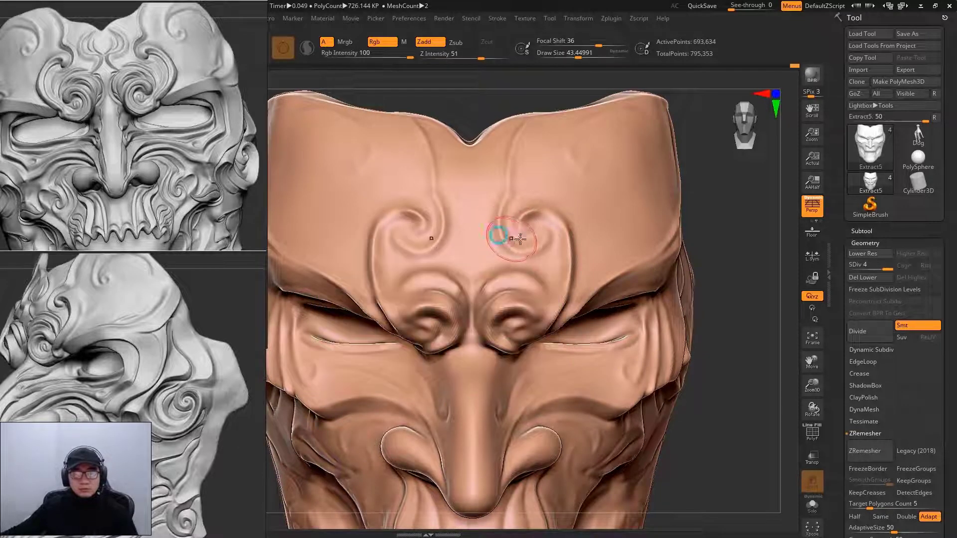
scroll(713, 270, "down", 3)
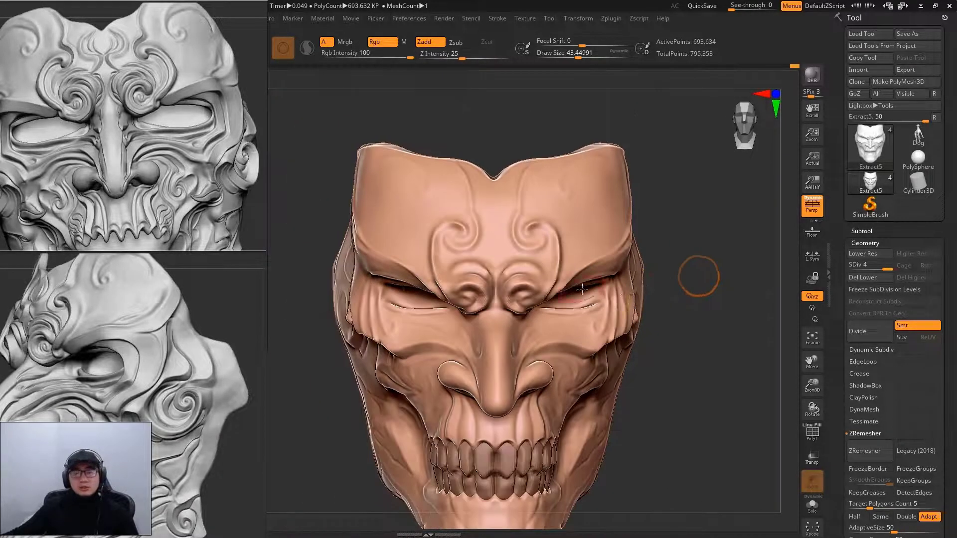
scroll(693, 278, "up", 6)
right_click(546, 296)
left_click_drag(546, 296, 542, 300)
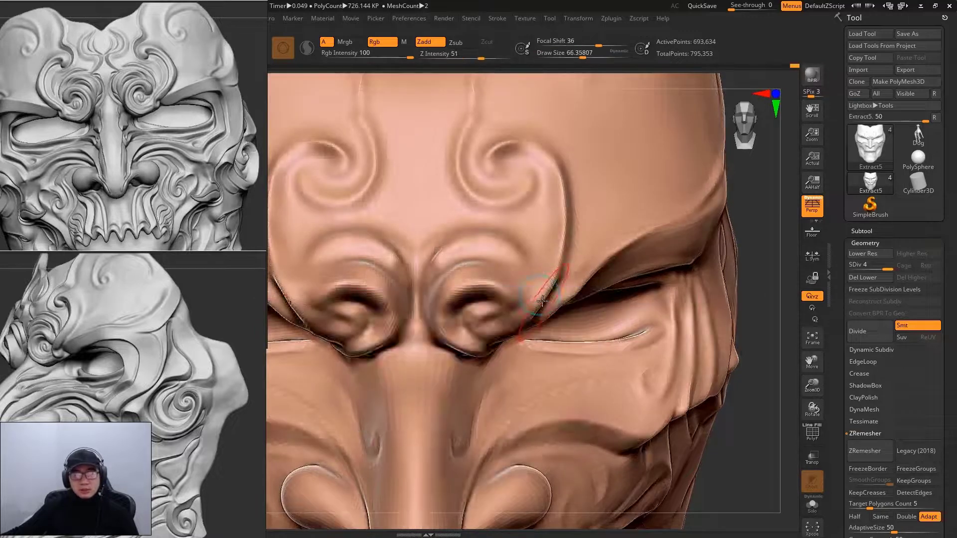
key("f")
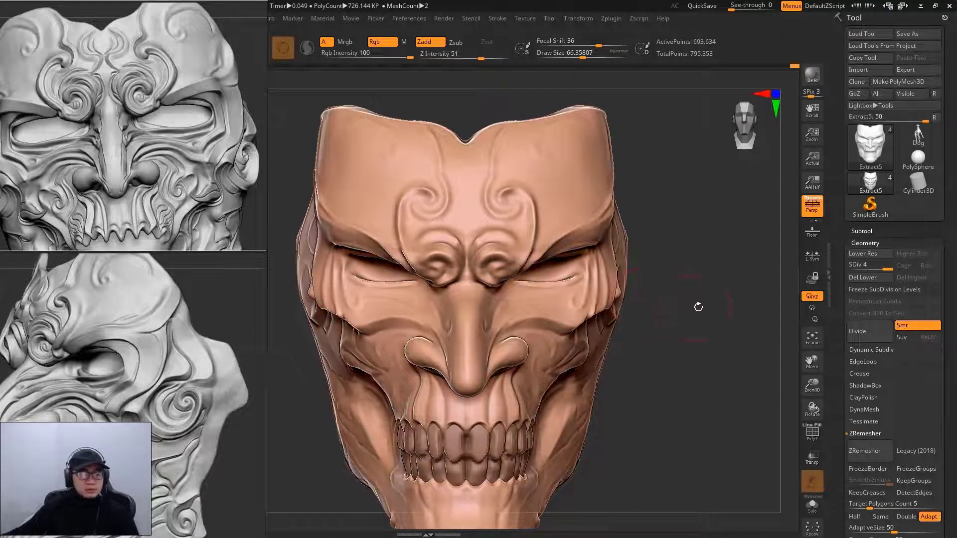
left_click_drag(699, 308, 687, 314)
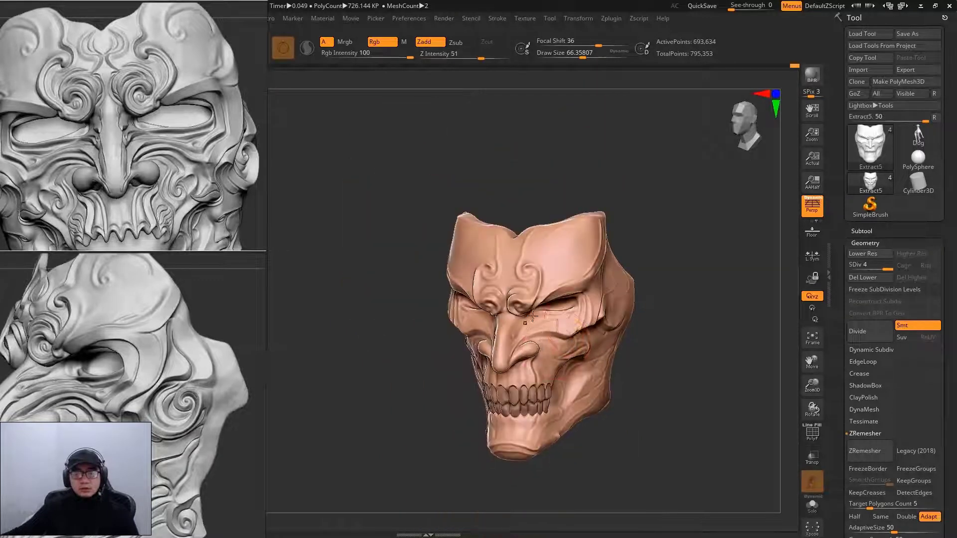
mouse_move(669, 298)
left_mouse_down("shift")
mouse_move(673, 265)
mouse_move(633, 216)
left_mouse_up("shift")
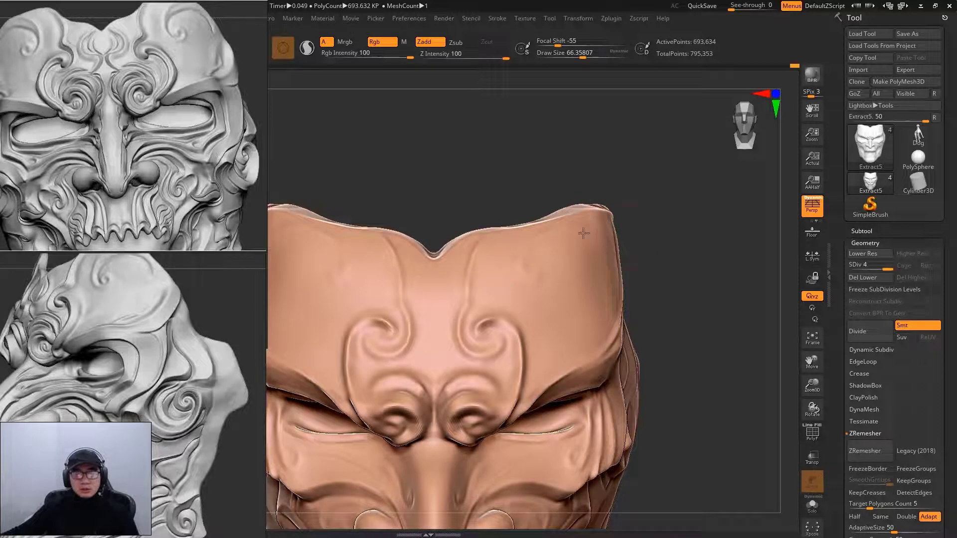
left_click_drag(674, 249, 497, 231)
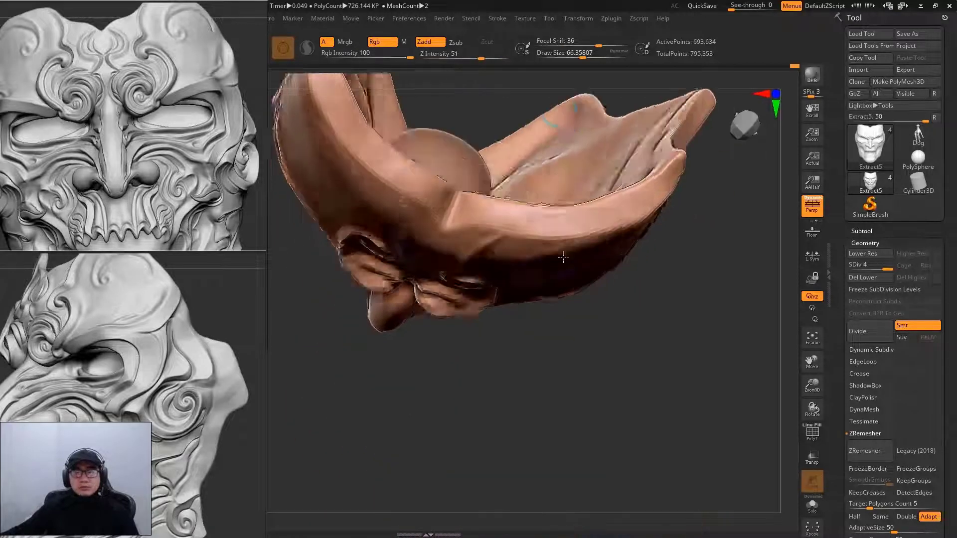
key("space")
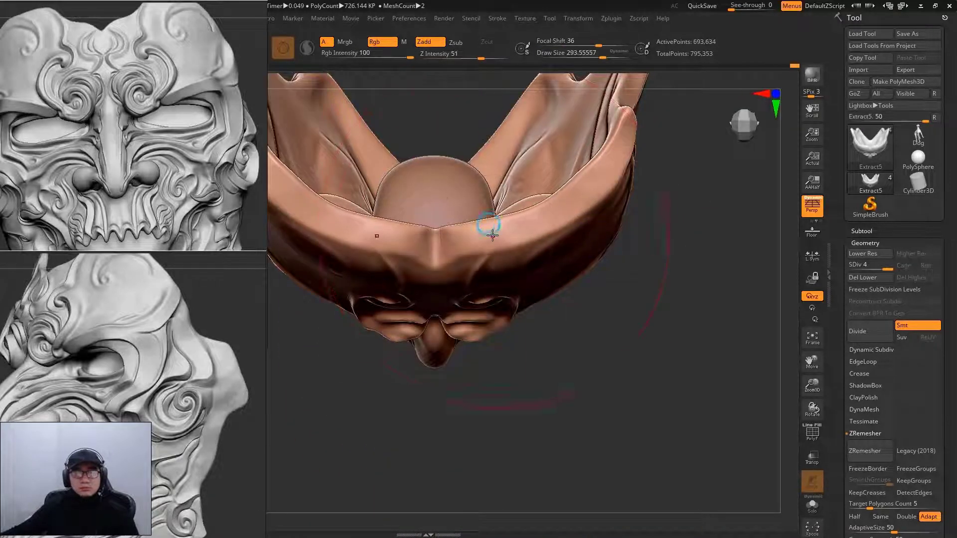
key("s")
key("Return")
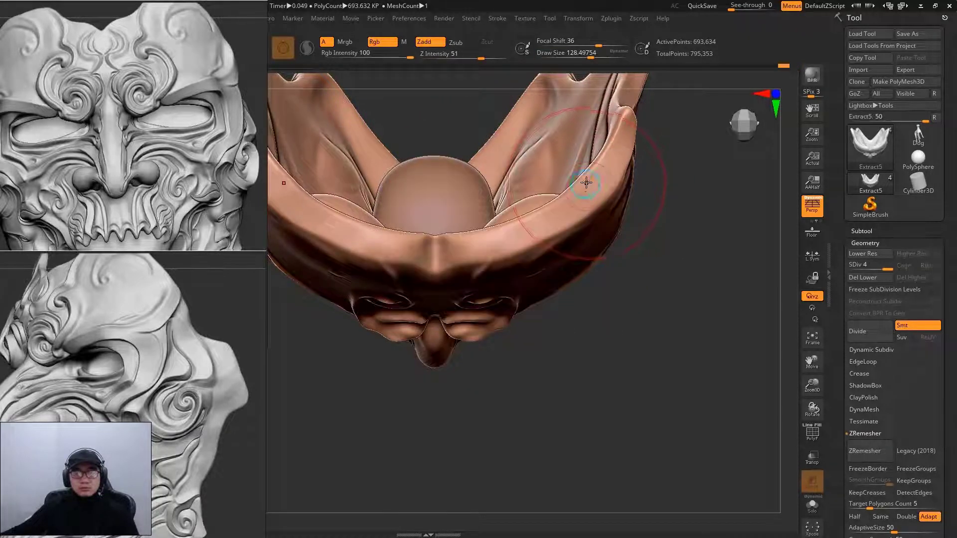
mouse_move(470, 245)
left_mouse_down("alt")
mouse_move(442, 260)
mouse_move(606, 303)
left_mouse_up("alt")
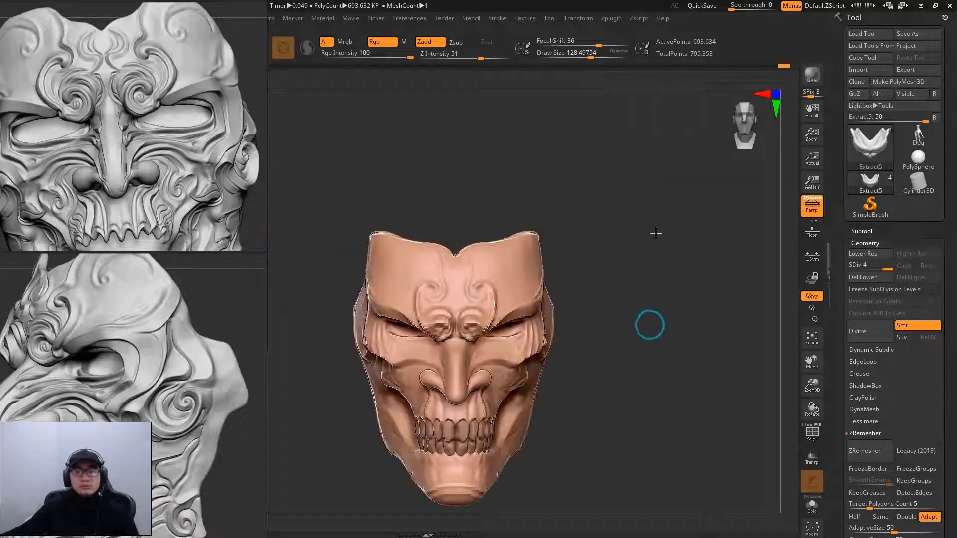
mouse_move(583, 240)
left_mouse_down("alt")
mouse_move(671, 254)
mouse_move(441, 307)
left_mouse_up("alt")
key("space")
mouse_move(441, 308)
left_mouse_down()
mouse_move(471, 309)
mouse_move(402, 291)
left_mouse_up()
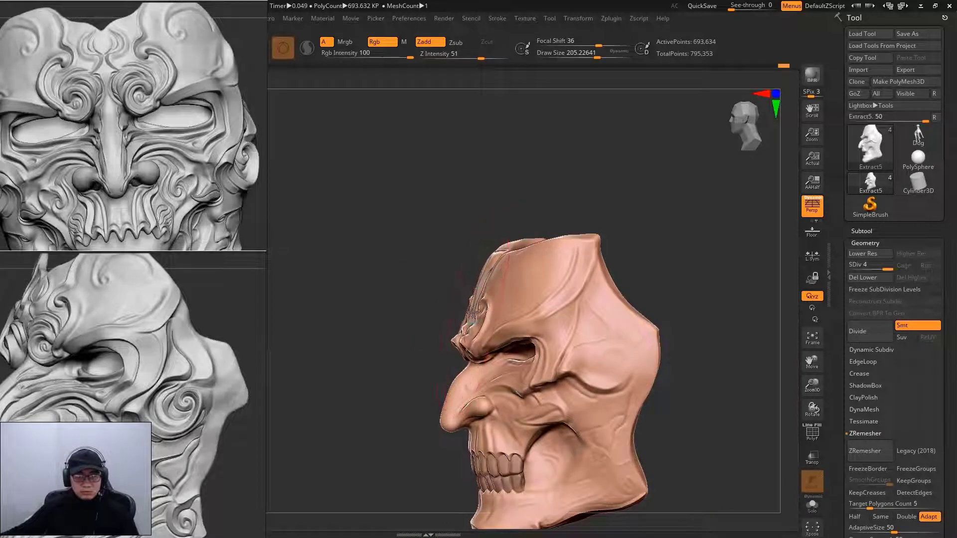
key("space")
left_click_drag(451, 272, 444, 272)
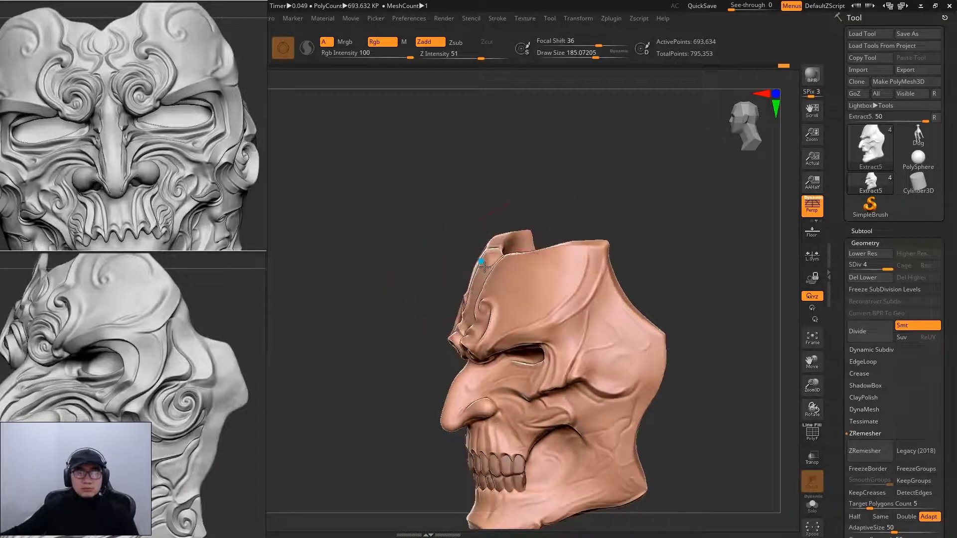
key("space")
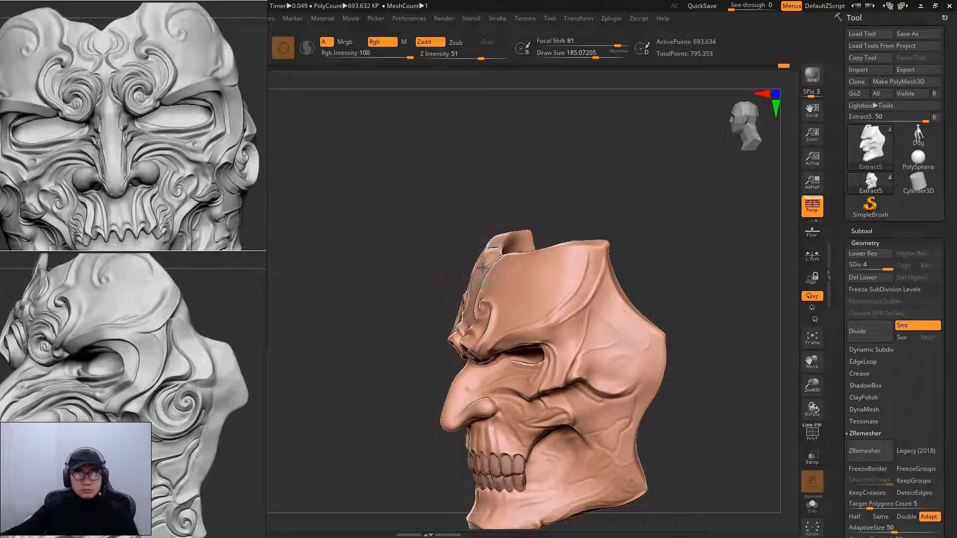
mouse_move(558, 218)
left_mouse_down()
mouse_move(551, 209)
mouse_move(616, 192)
left_mouse_up()
Set Focal Shift -55 and Z Intensity 100, then drop the mask to SDiv 3.
mouse_move(610, 236)
left_mouse_down("alt")
mouse_move(521, 280)
mouse_move(551, 269)
left_mouse_up("alt")
key("space")
key("space")
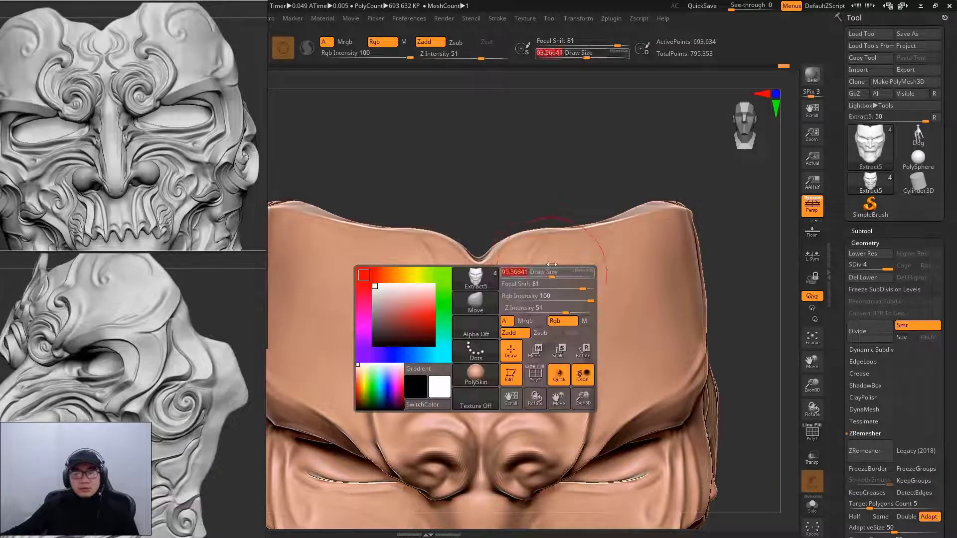
mouse_move(503, 178)
left_mouse_down("alt")
mouse_move(516, 252)
mouse_move(474, 250)
left_mouse_up("alt")
key("space")
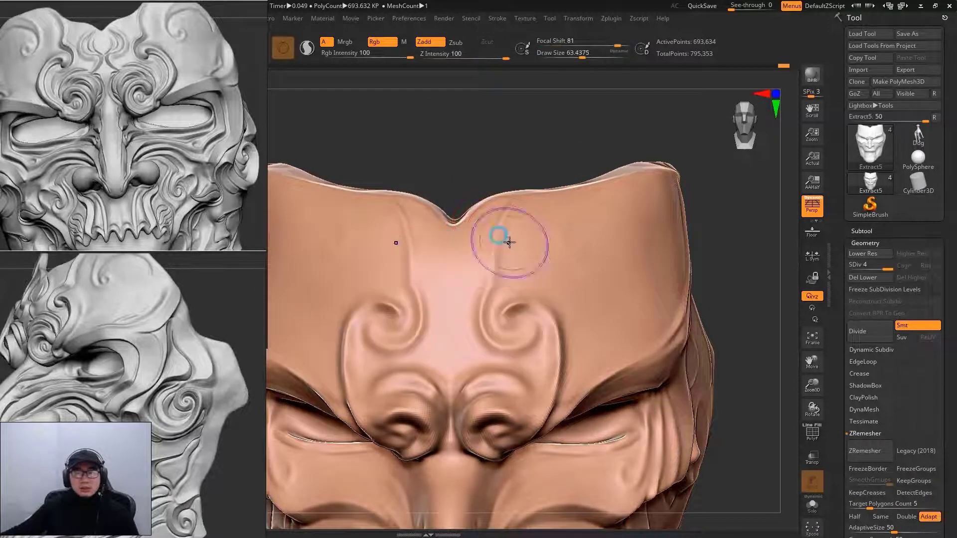
key("shift+d")
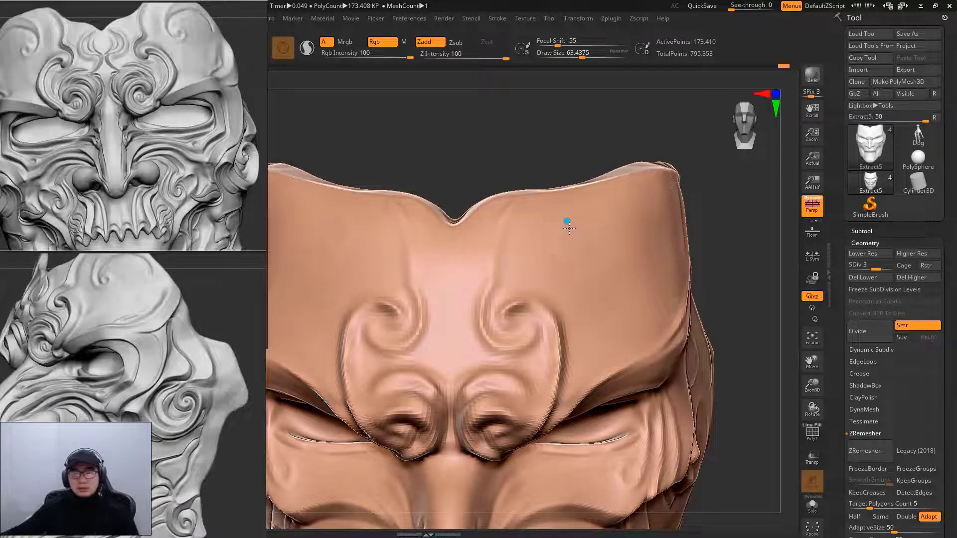
Shrink the brush to about 46 and reposition the mask view.
key("space")
left_click_drag(509, 255, 496, 255)
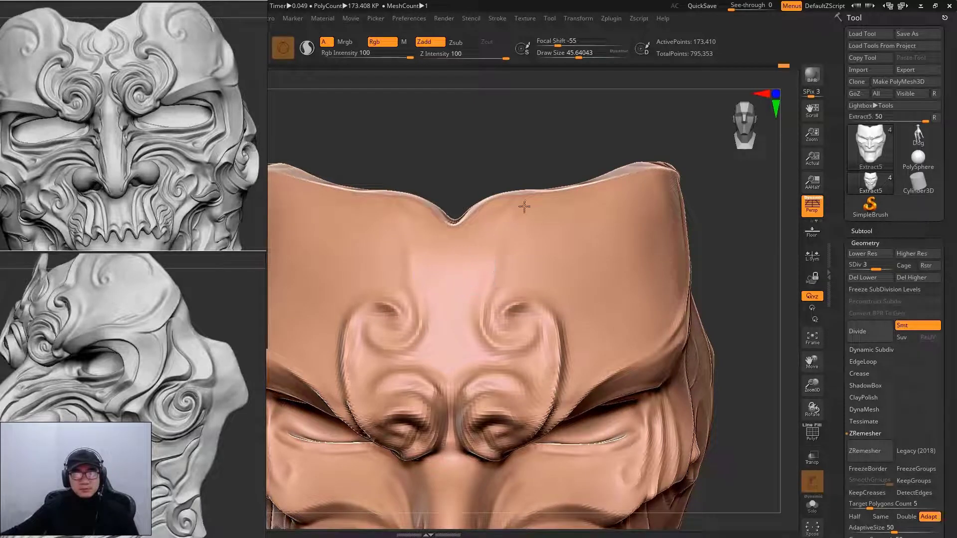
left_click_drag(550, 178, 456, 252)
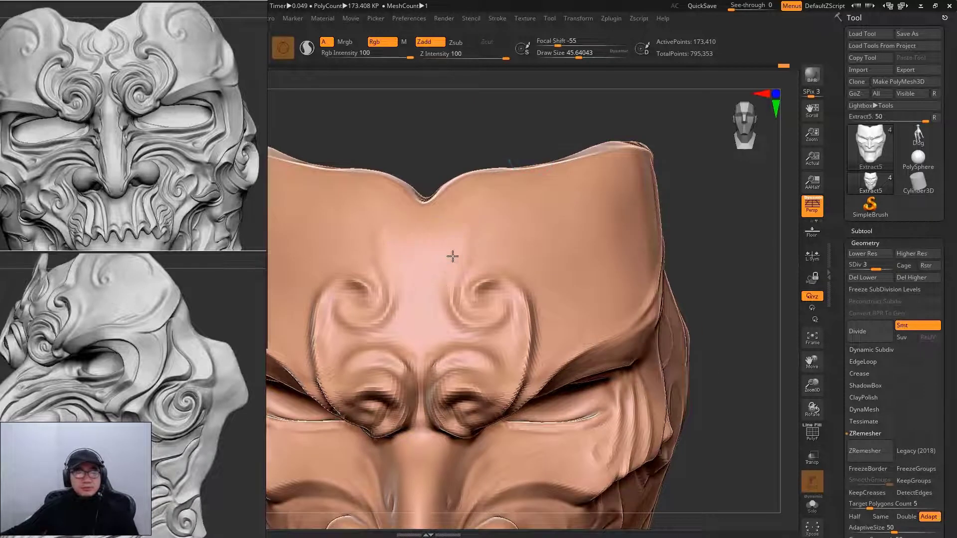
mouse_move(456, 169)
left_mouse_down()
mouse_move(459, 160)
mouse_move(477, 185)
left_mouse_up()
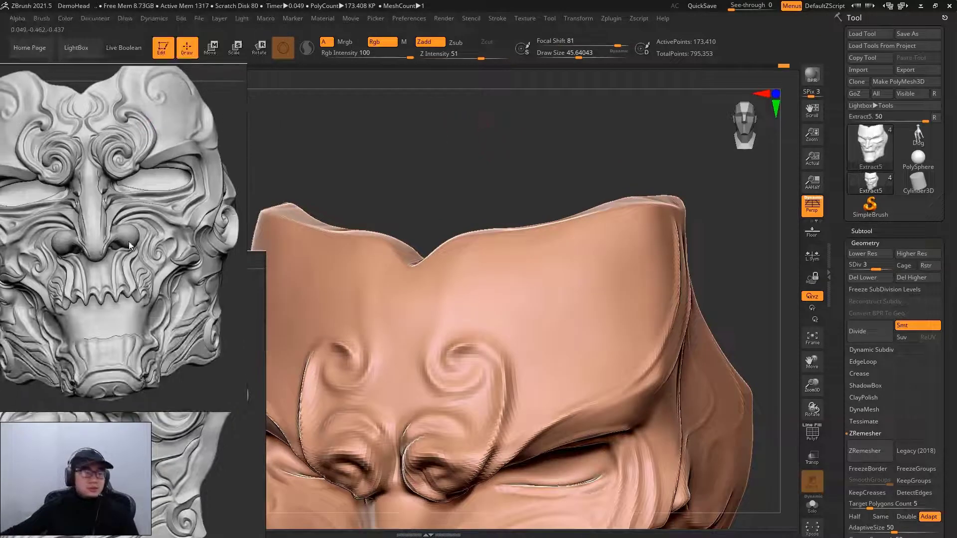
Rearrange the reference images in the left panel.
left_click_drag(131, 218, 141, 126)
left_click(125, 388)
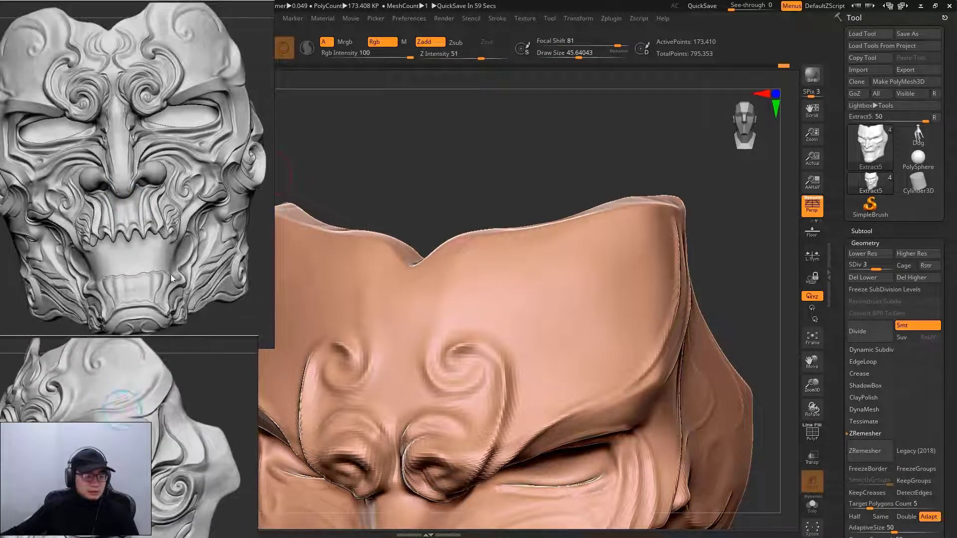
left_click_drag(141, 244, 169, 73)
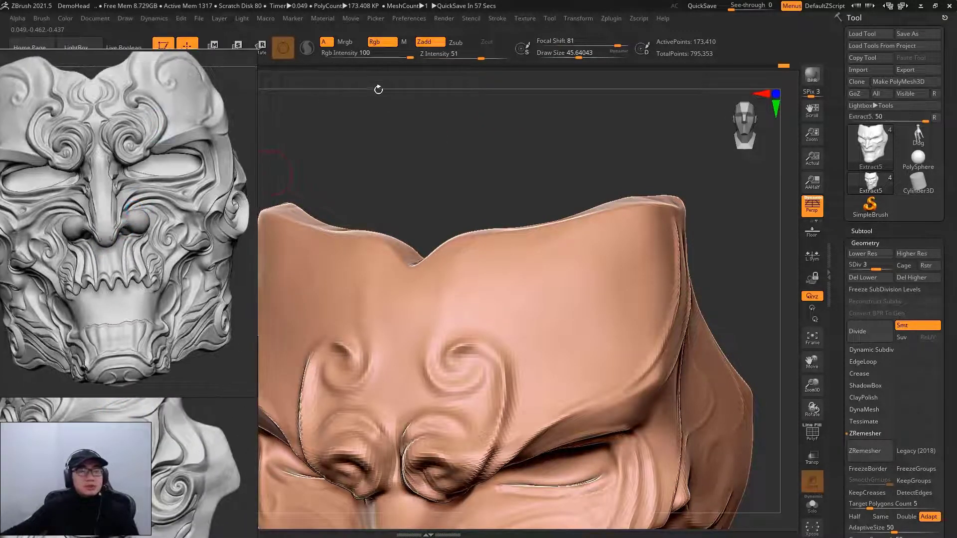
mouse_move(468, 169)
left_mouse_down()
mouse_move(519, 176)
mouse_move(504, 147)
left_mouse_up()
Return to SDiv 4 with a new brush, undo the trial forehead spiral, and subdivide to SDiv 5.
key("d")
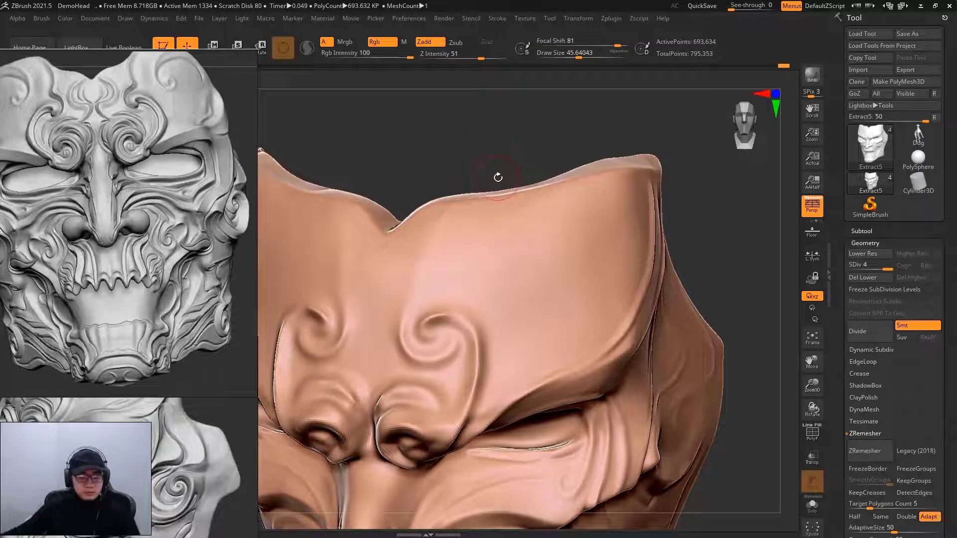
key("b")
left_click(496, 179)
left_click_drag(493, 154, 503, 220)
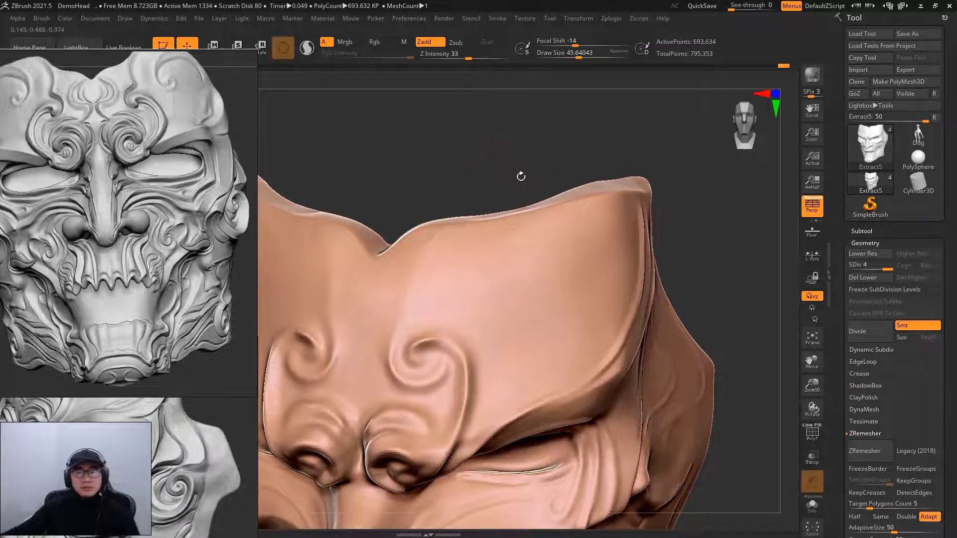
key("space")
left_click_drag(581, 233, 580, 232)
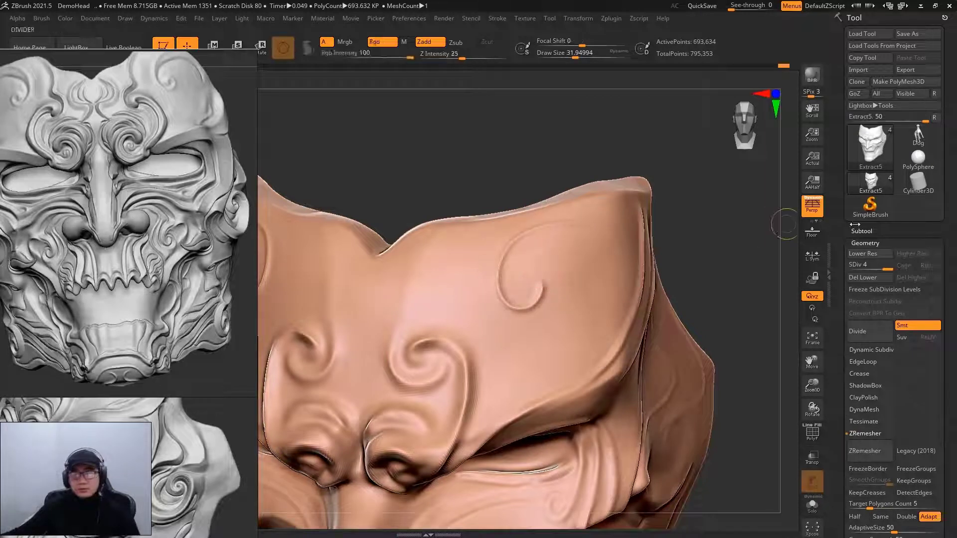
key("ctrl+z")
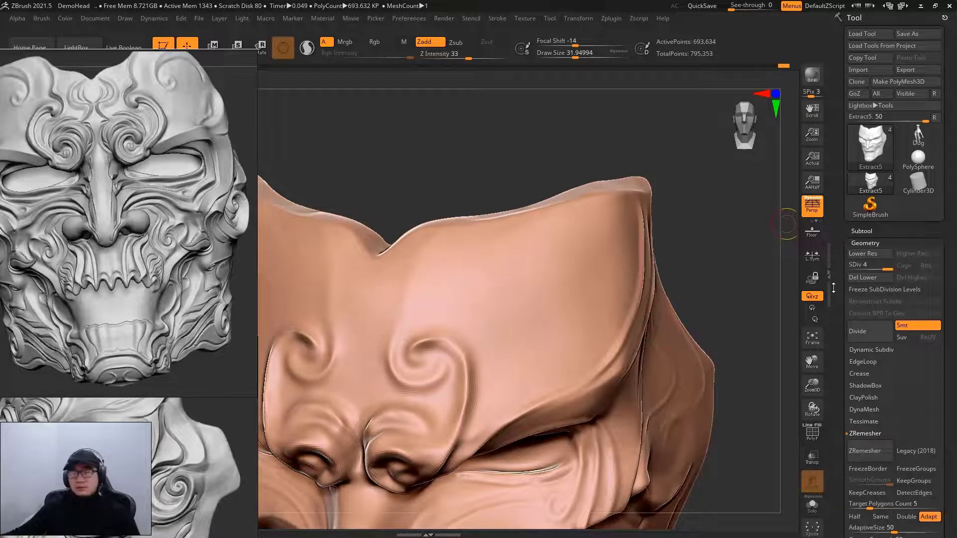
key("ctrl+d")
key("ctrl+d")
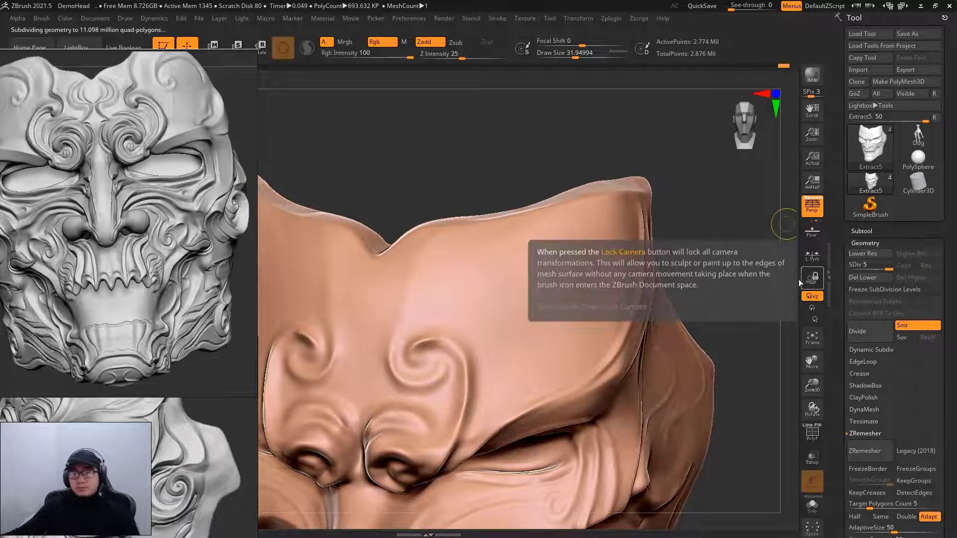
Collapse Geometry, open and close the Layers subpalette, and expand the Subtool list.
left_click(865, 243)
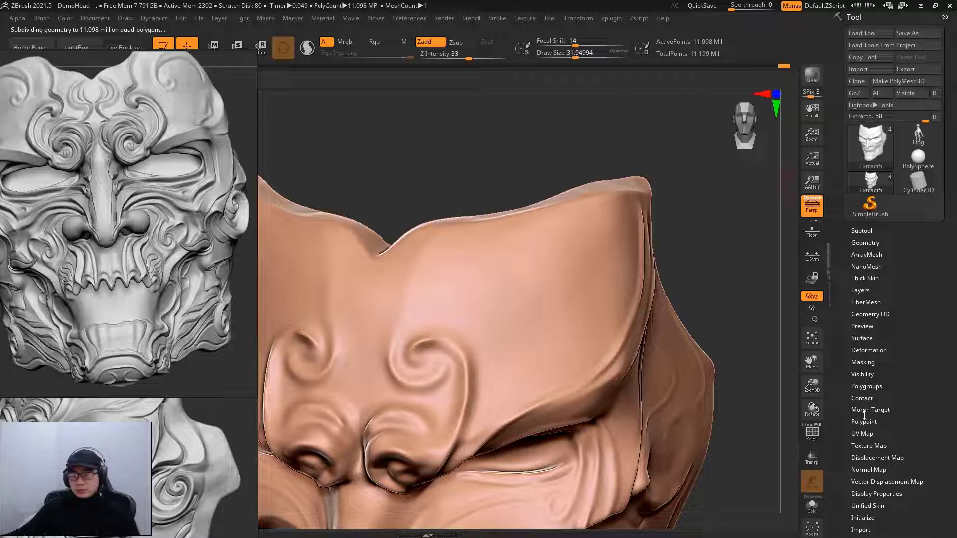
left_click(863, 291)
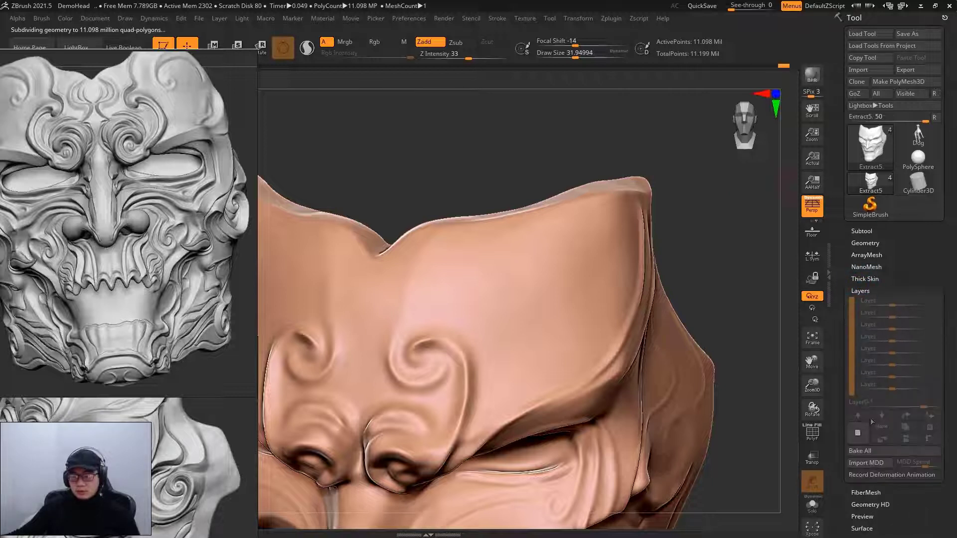
left_click(862, 290)
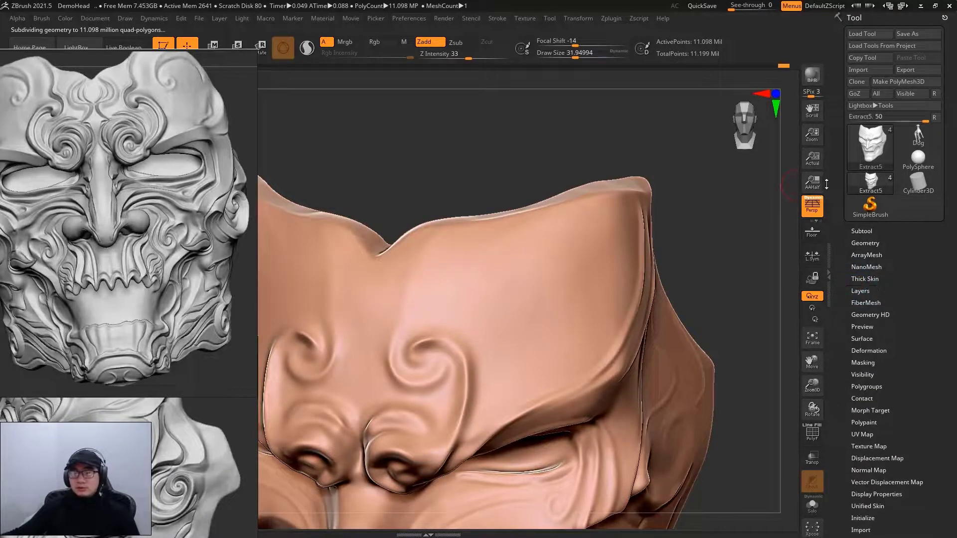
left_click(863, 231)
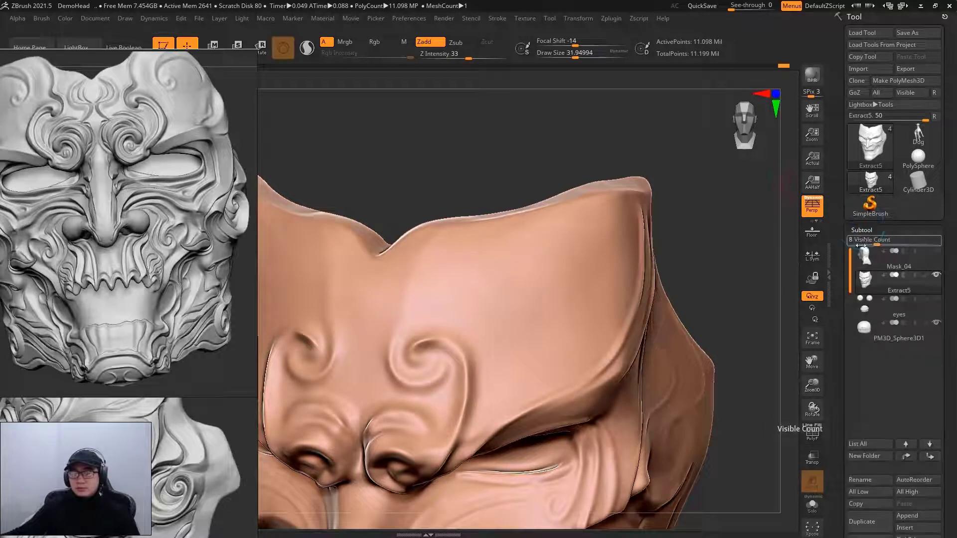
Try a spiral stroke on the right forehead at brush size about 35, then undo it.
left_click_drag(711, 196, 621, 230)
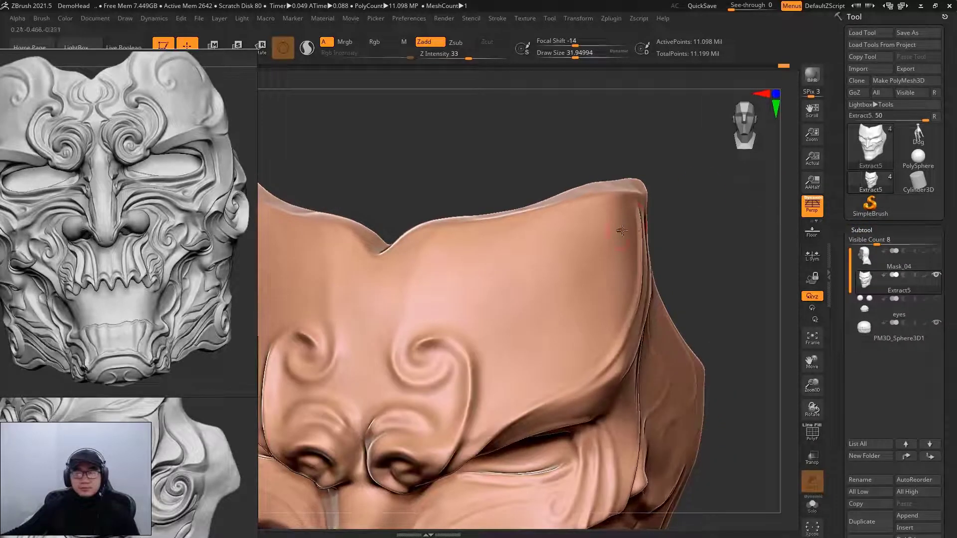
mouse_move(504, 242)
left_mouse_down()
mouse_move(536, 269)
mouse_move(558, 261)
left_mouse_up()
key("space")
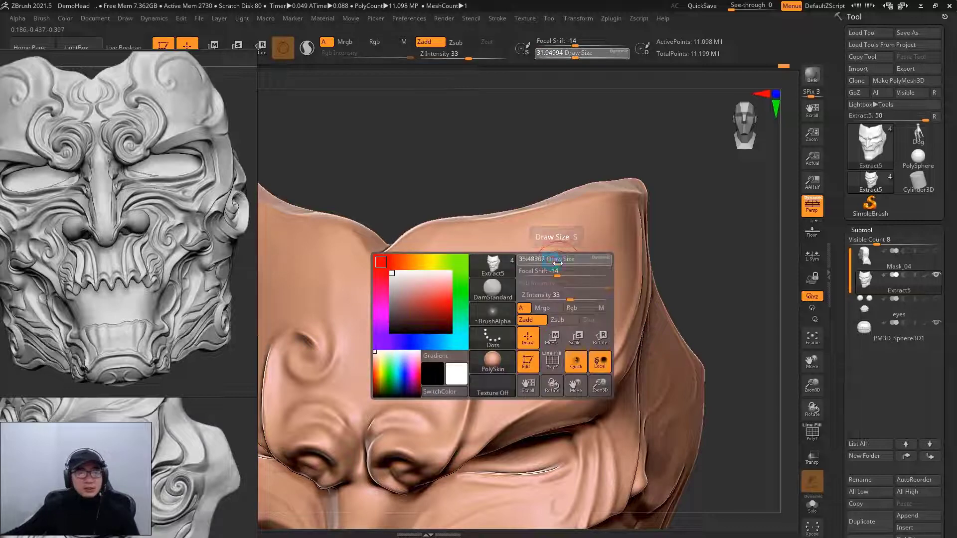
left_click_drag(699, 224, 688, 231)
left_click_drag(494, 257, 545, 274)
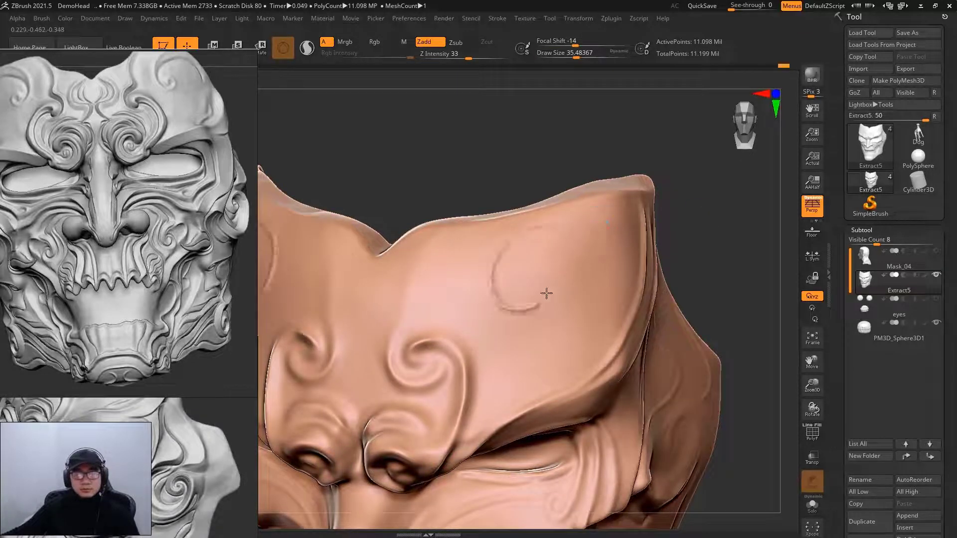
key("ctrl+z")
Lower Z Intensity to 22, raise brush size to about 50, and retry the spiral curl.
key("space")
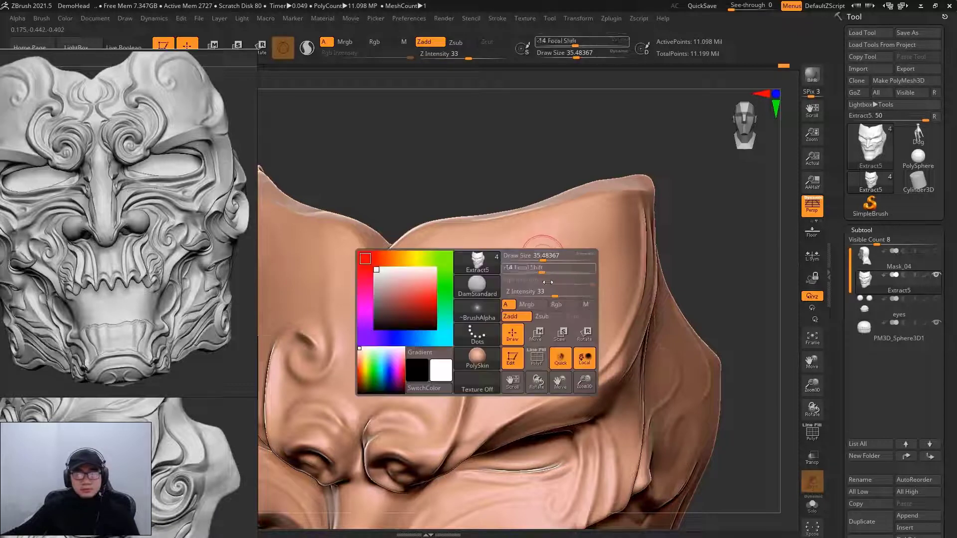
left_click_drag(563, 293, 553, 293)
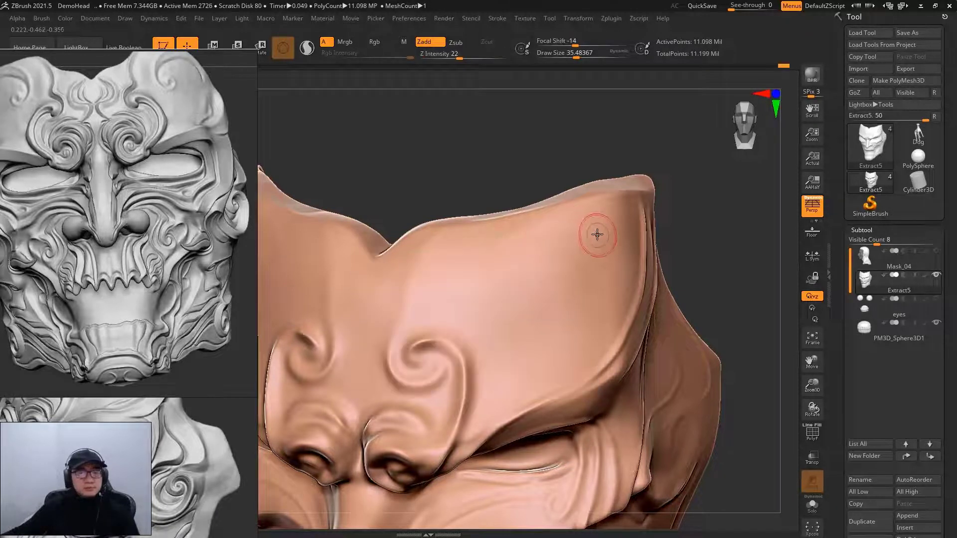
key("space")
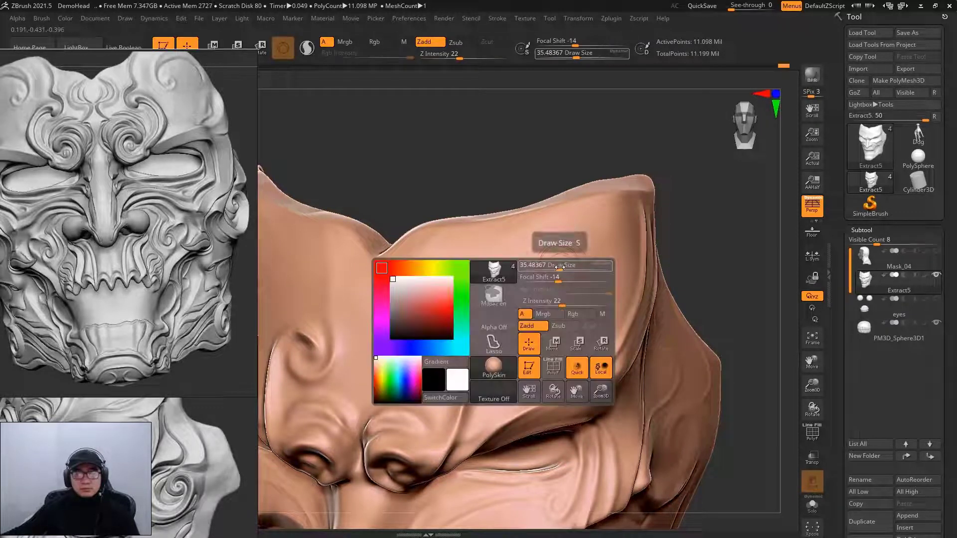
left_click_drag(555, 262, 573, 263)
key("ctrl+z")
left_click_drag(508, 265, 513, 304)
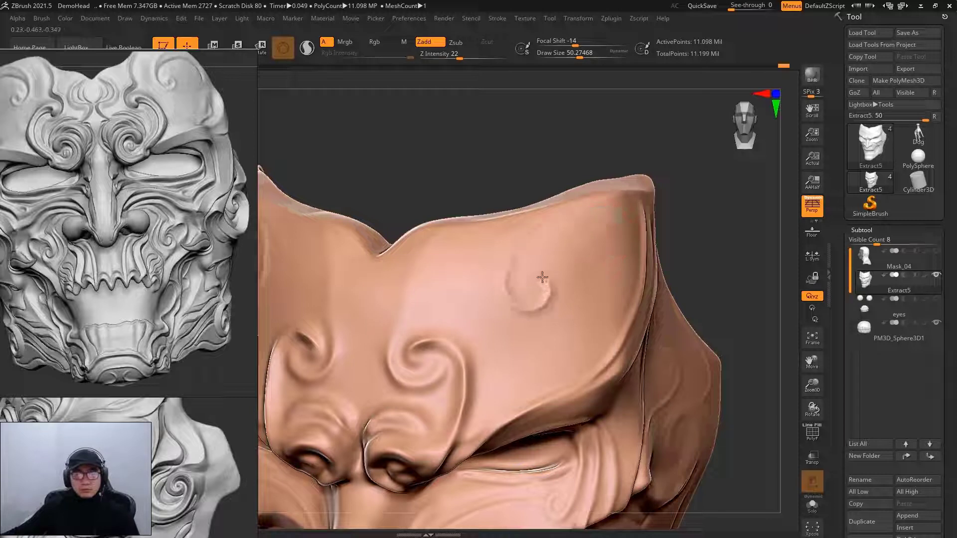
left_click_drag(571, 237, 537, 274)
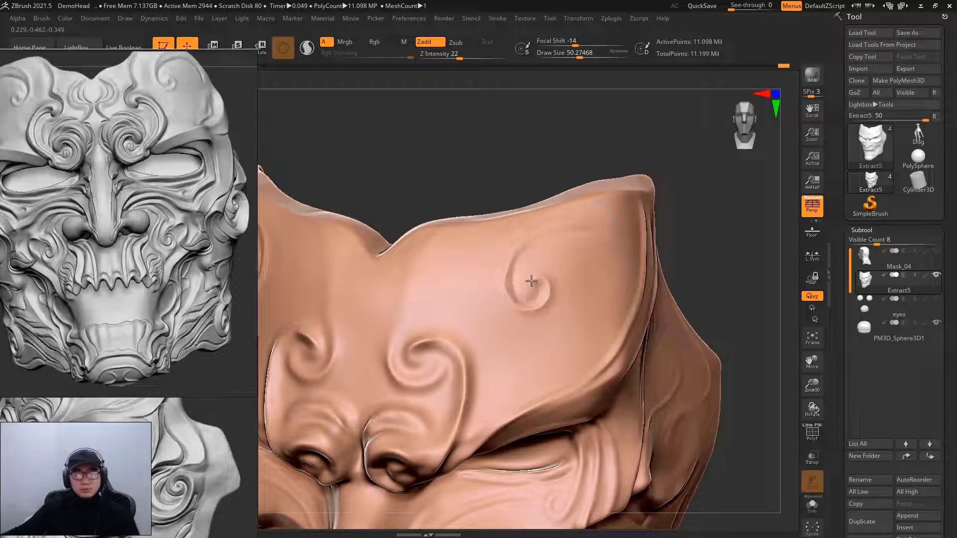
key("ctrl+z")
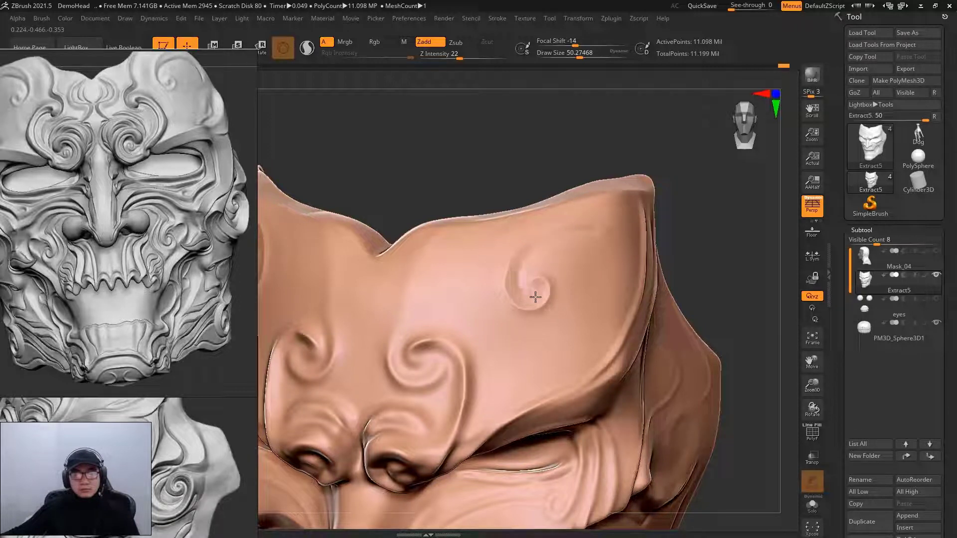
Drop a subdivision level and carve the spiral into the brow bump, comparing via undo/redo.
key("shift+d")
key("space")
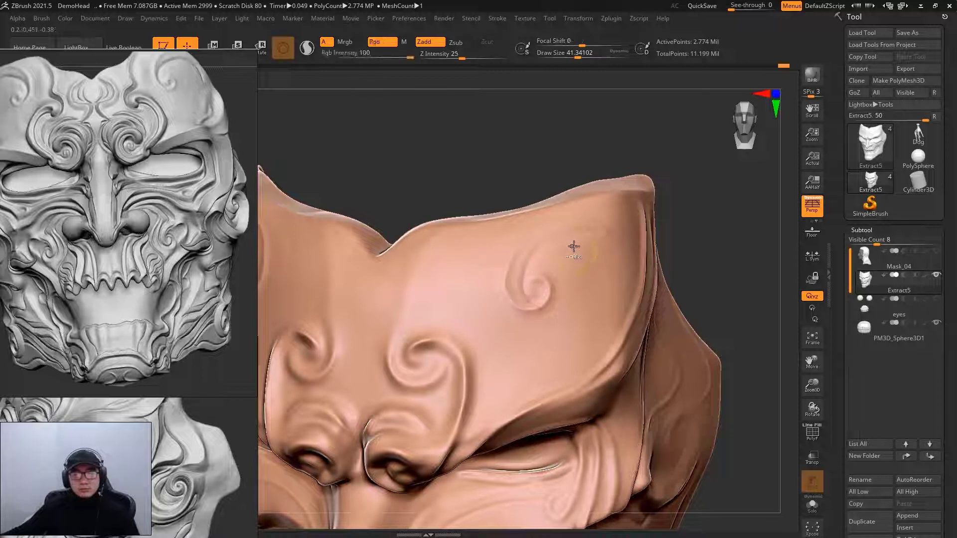
left_click_drag(552, 248, 531, 252)
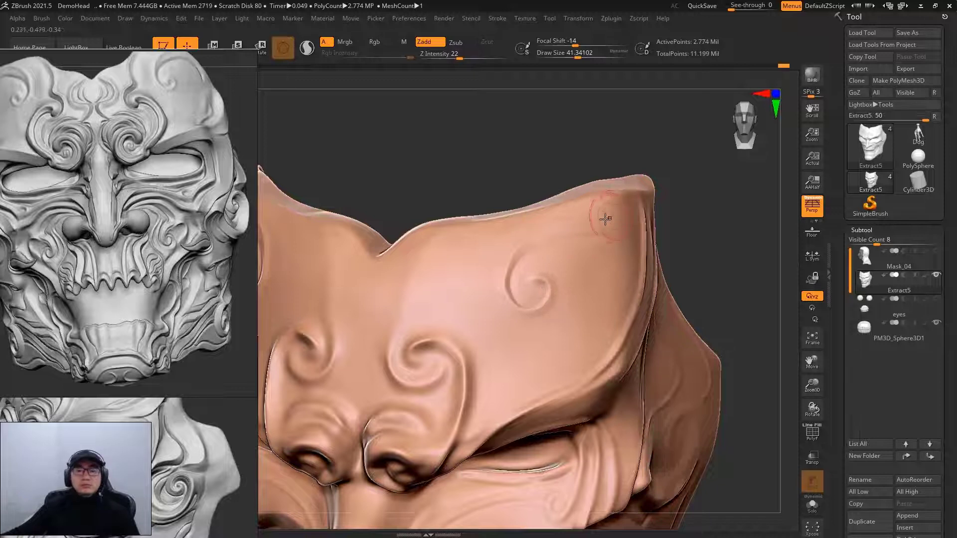
key("ctrl+z")
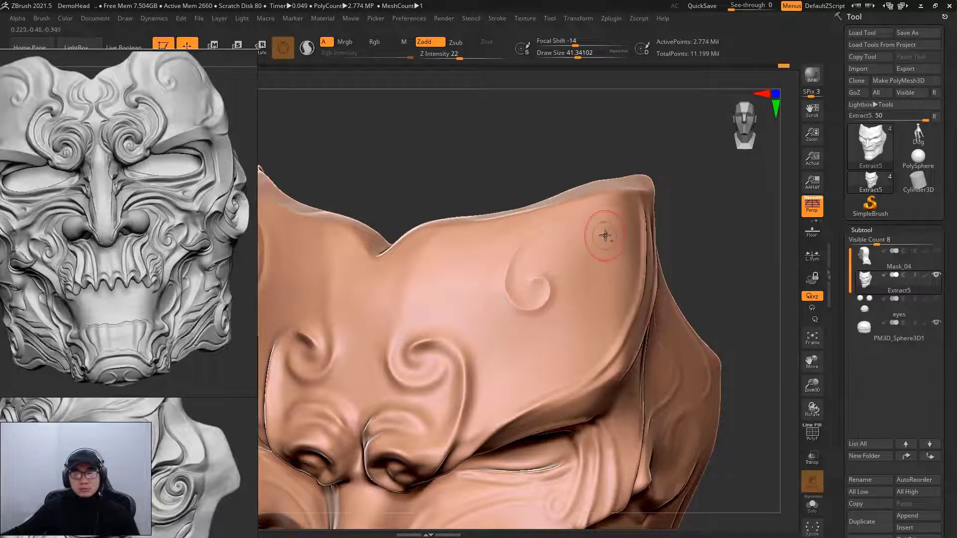
key("ctrl+shift+z")
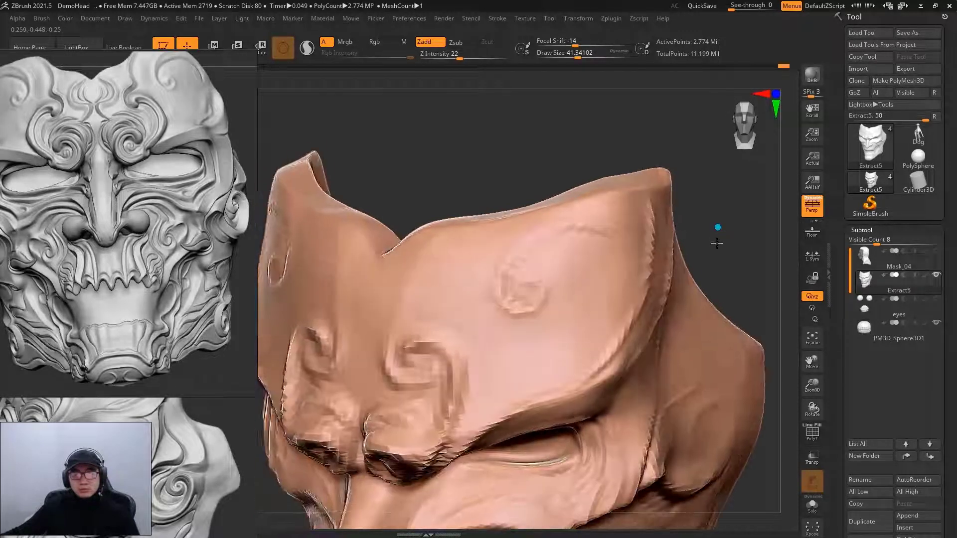
Smooth and reshape the brow spiral's groove and curl.
mouse_move(658, 239)
left_mouse_down()
mouse_move(656, 227)
mouse_move(711, 206)
left_mouse_up()
key("b")
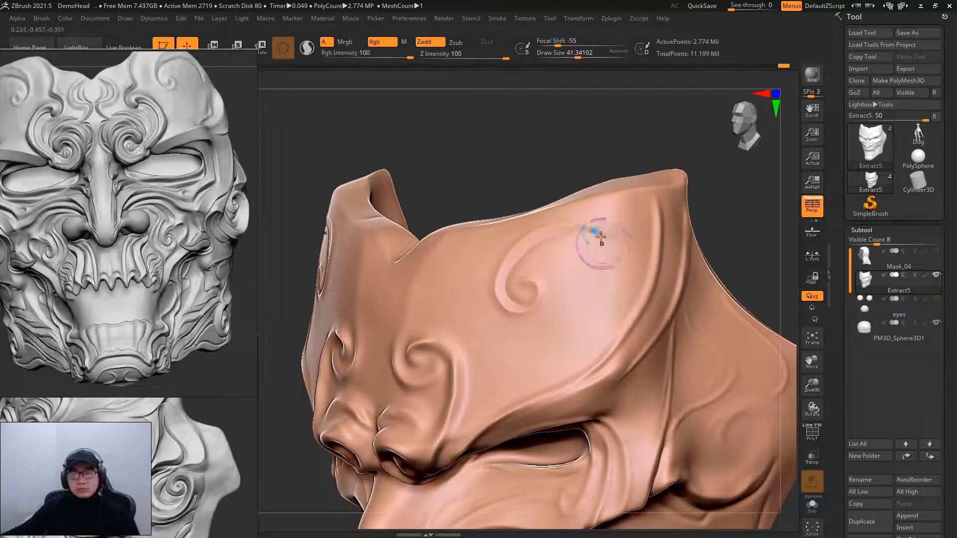
mouse_move(564, 173)
left_mouse_down()
mouse_move(534, 156)
mouse_move(511, 275)
left_mouse_up()
right_click_drag(512, 275, 620, 278, "ctrl")
mouse_move(620, 278)
left_mouse_down("shift")
mouse_move(603, 278)
mouse_move(588, 349)
mouse_move(530, 226)
left_mouse_up("shift")
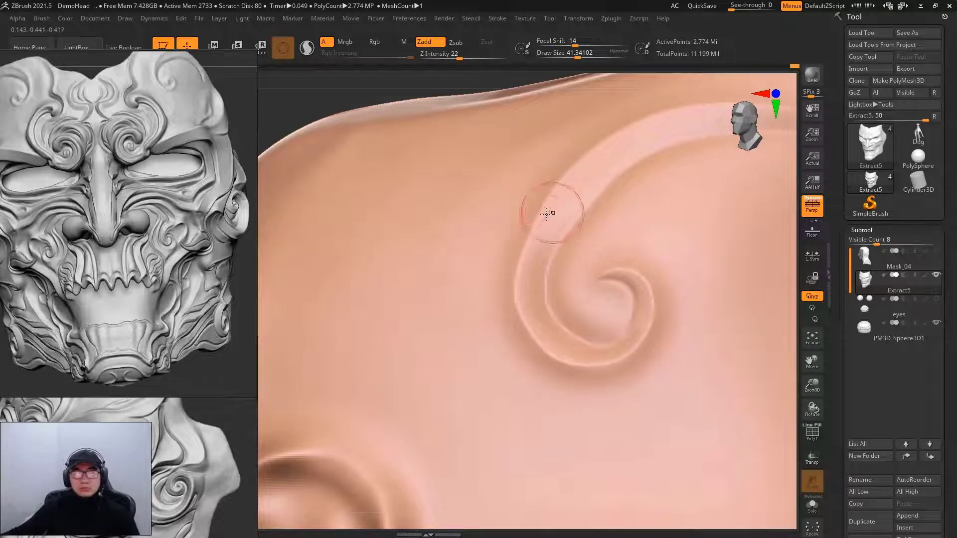
At brush size about 55, round the inner curl and sweep the tail up-right.
mouse_move(553, 166)
right_mouse_down("ctrl")
mouse_move(510, 190)
mouse_move(551, 135)
right_mouse_up("ctrl")
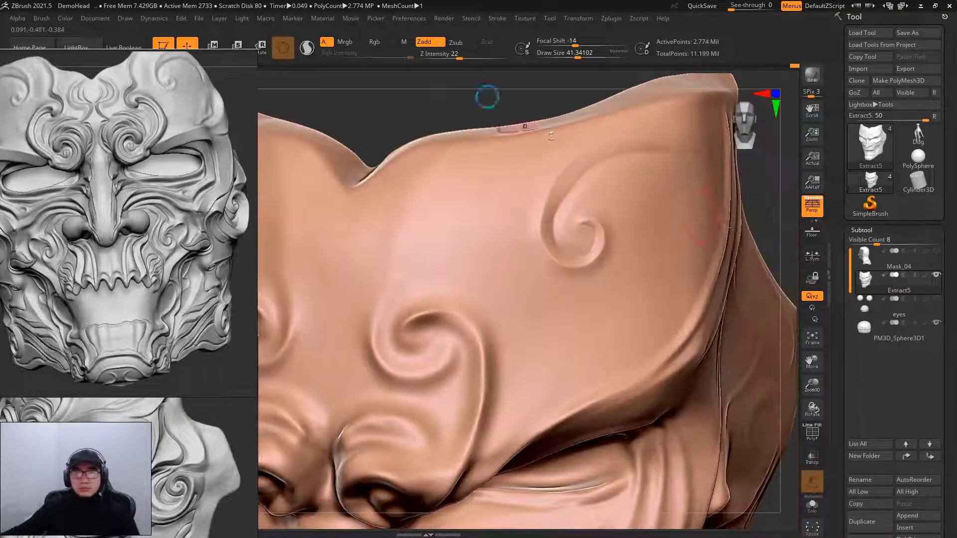
mouse_move(782, 223)
right_mouse_down("shift")
mouse_move(756, 207)
mouse_move(552, 257)
right_mouse_up("shift")
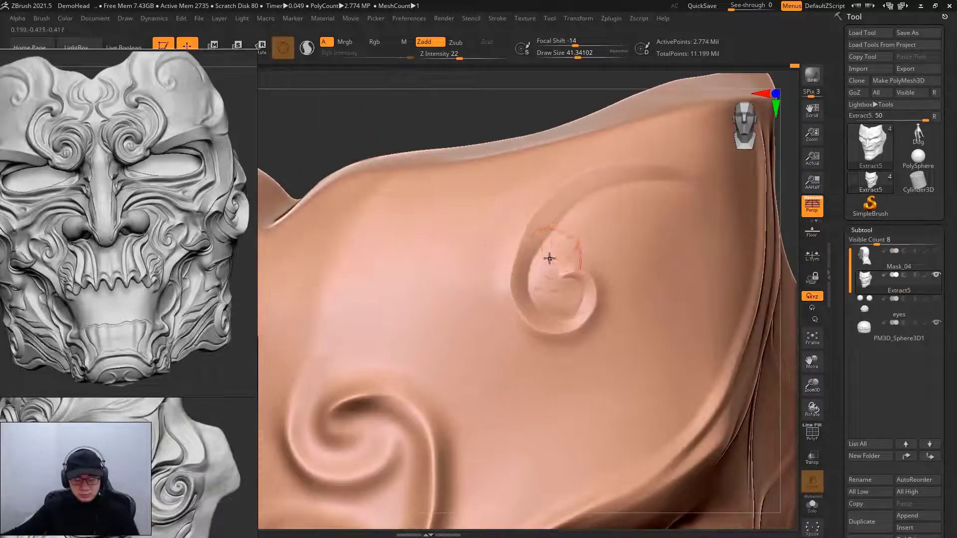
key("space")
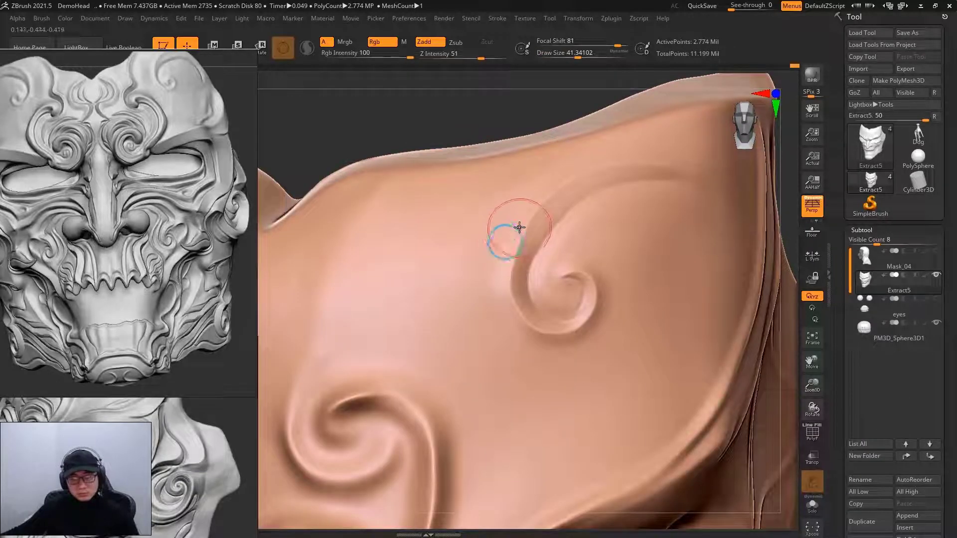
key("space")
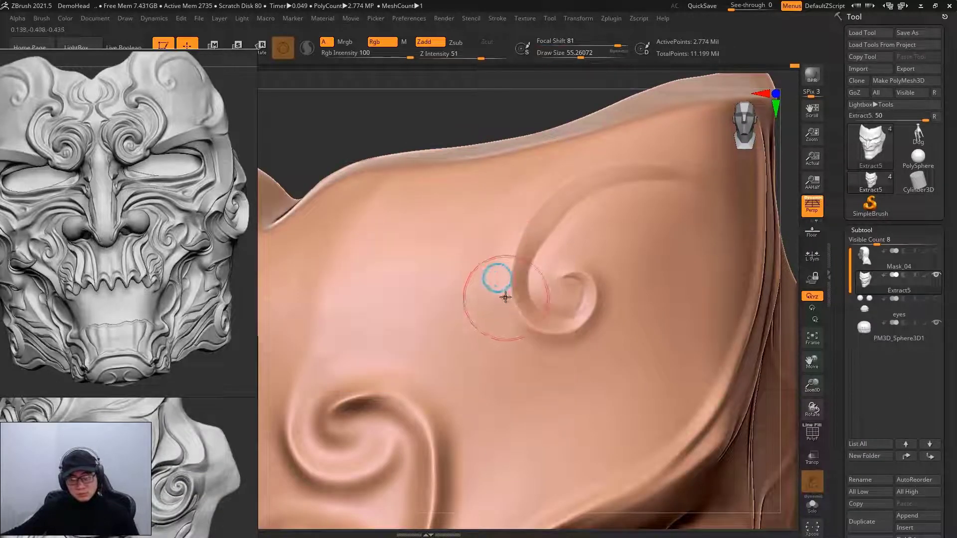
mouse_move(528, 330)
left_mouse_down()
mouse_move(547, 331)
mouse_move(549, 342)
mouse_move(575, 339)
left_mouse_up()
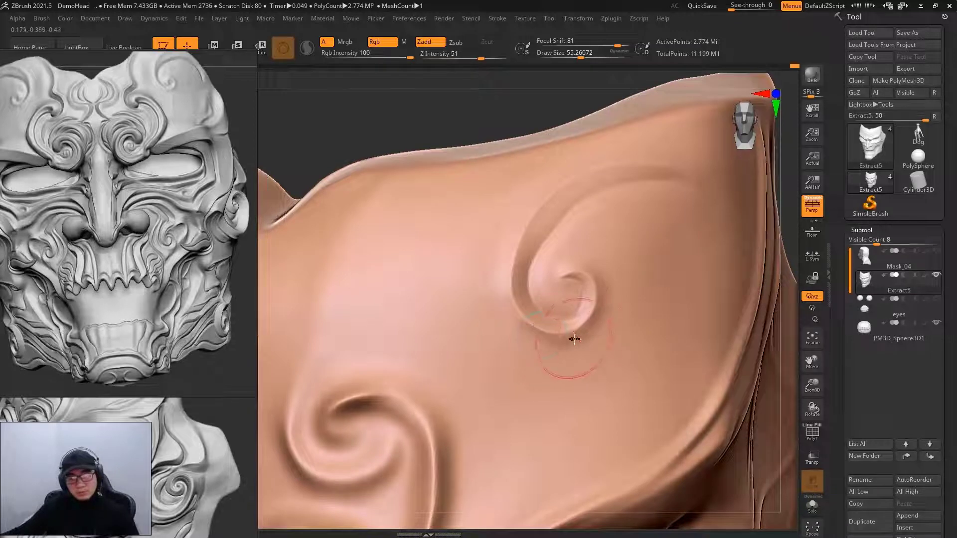
key("space")
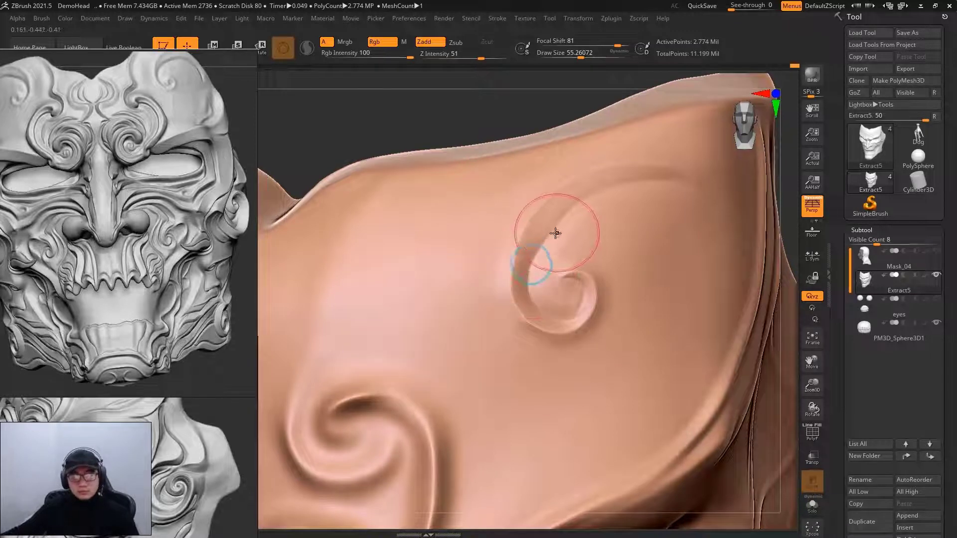
left_click_drag(564, 229, 628, 167)
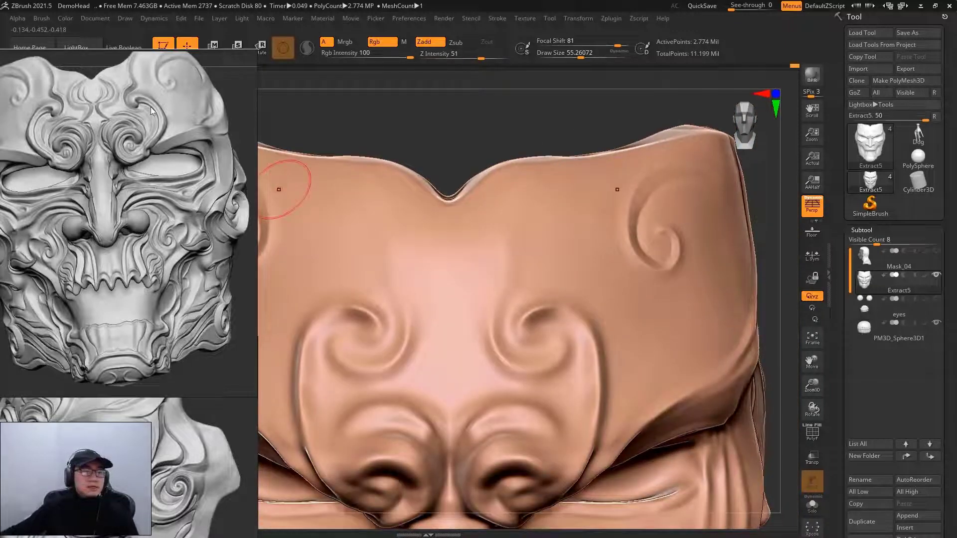
Enlarge the brush to about 250 and broadly reshape the mask's right side beside the eye and cheek.
left_click_drag(429, 109, 437, 107)
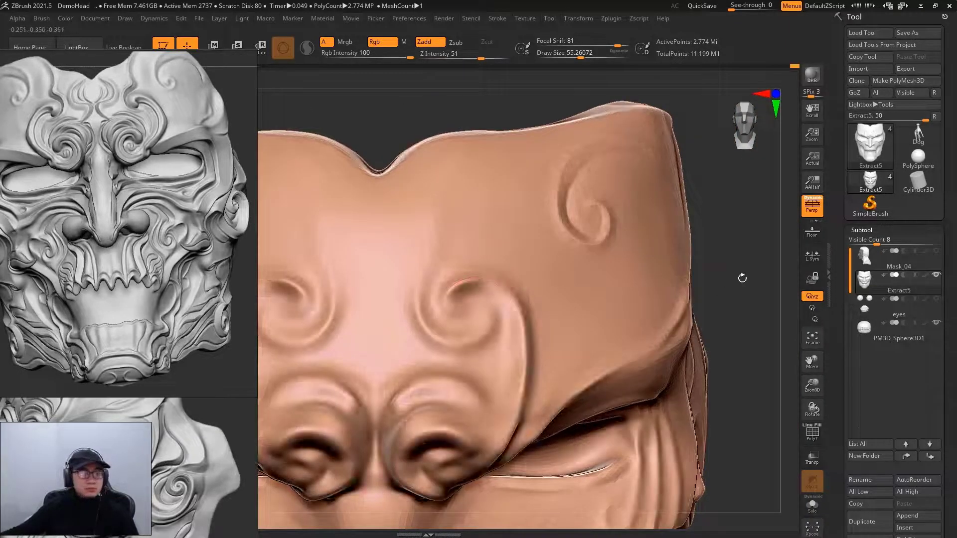
mouse_move(743, 277)
left_mouse_down()
mouse_move(727, 274)
mouse_move(739, 242)
left_mouse_up()
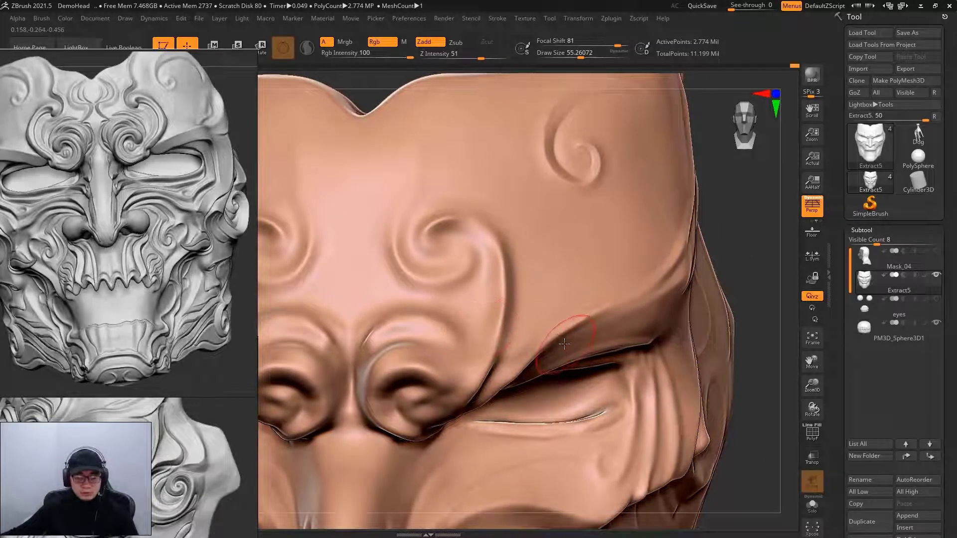
key("space")
left_click_drag(549, 339, 538, 354)
key("space")
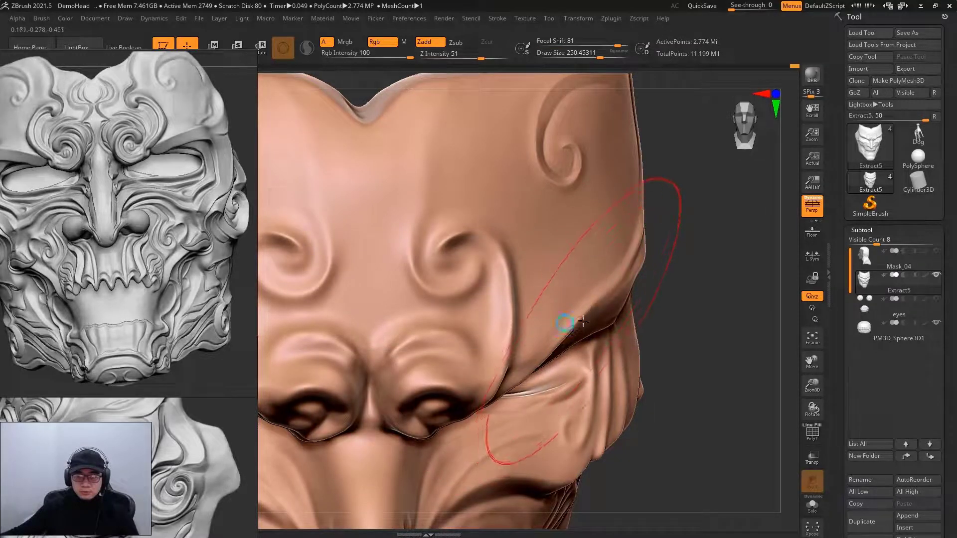
left_click_drag(606, 212, 534, 318)
mouse_move(663, 300)
left_mouse_down()
mouse_move(689, 298)
mouse_move(643, 333)
mouse_move(680, 284)
mouse_move(300, 350)
left_mouse_up()
key("space")
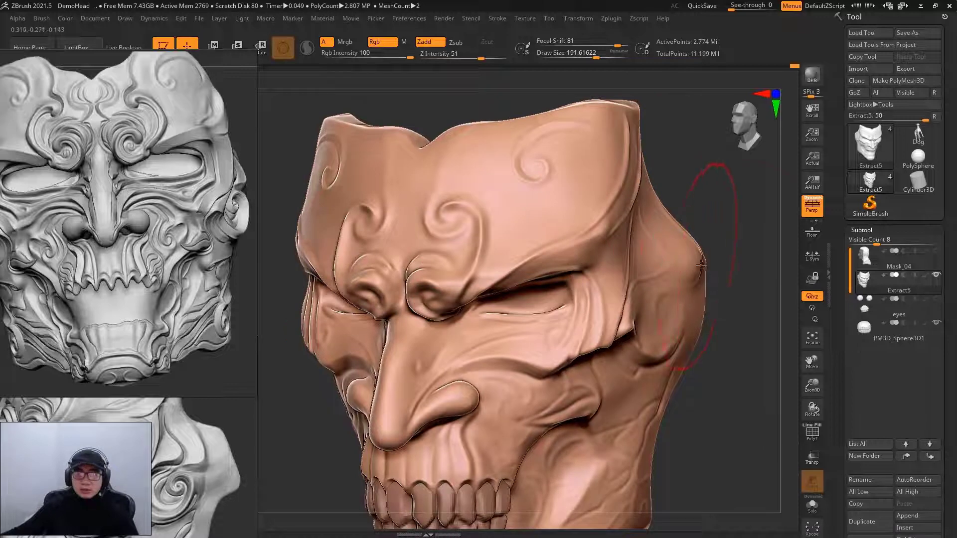
Turn the mask toward the brow, zoom in, and set Draw Size near 242, then reduce it.
left_click_drag(731, 242, 598, 259)
scroll(598, 260, "up", 5)
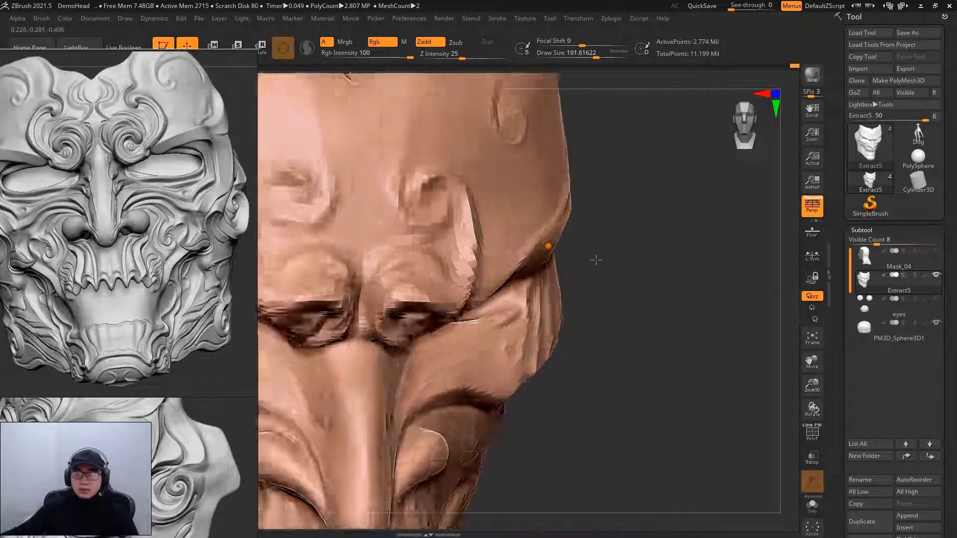
scroll(527, 245, "up", 3)
key("space")
left_click_drag(531, 240, 535, 239)
right_click_drag(535, 240, 540, 239)
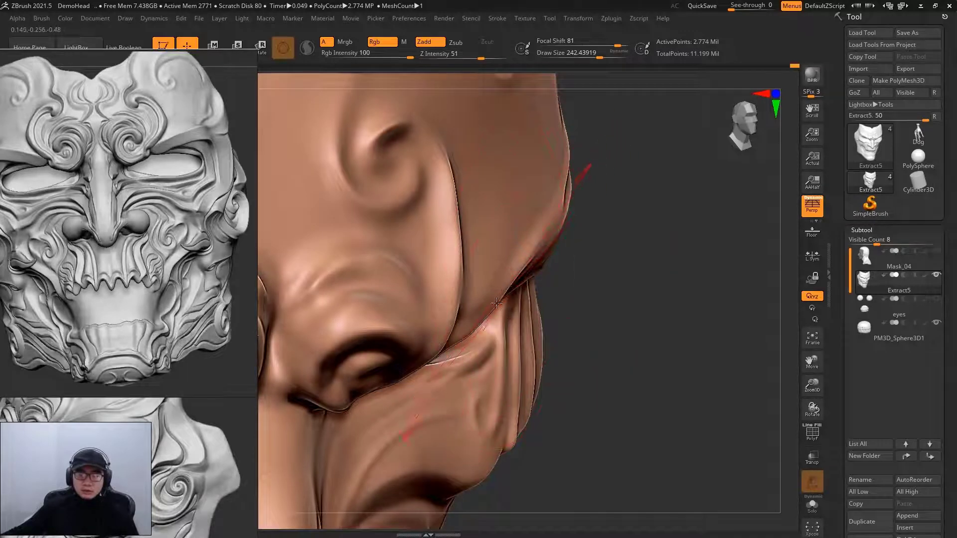
key("space")
left_click_drag(628, 252, 542, 280)
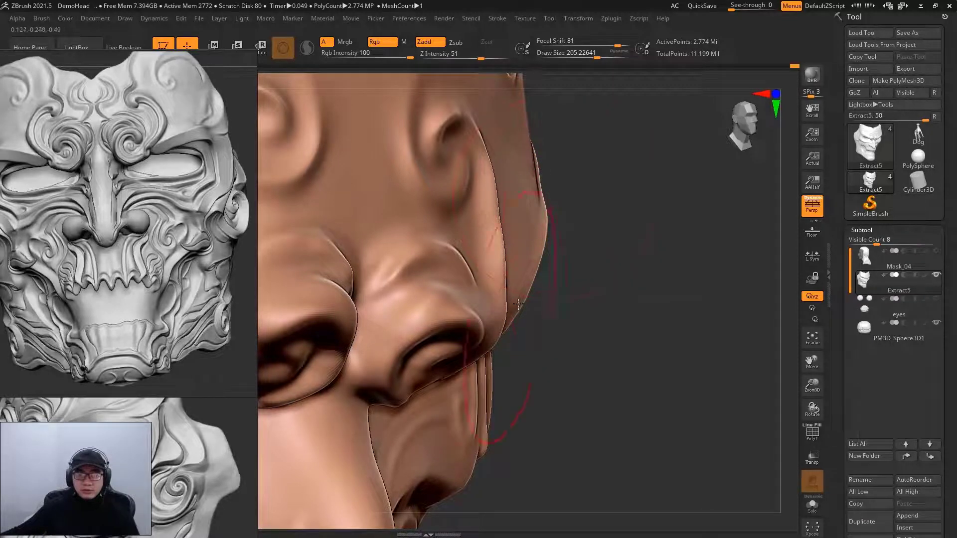
Orbit around the cheek and nose and settle Draw Size near 185 for the mask-edge passes.
mouse_move(531, 289)
left_mouse_down()
mouse_move(576, 278)
mouse_move(523, 311)
left_mouse_up()
left_click_drag(649, 261, 586, 180)
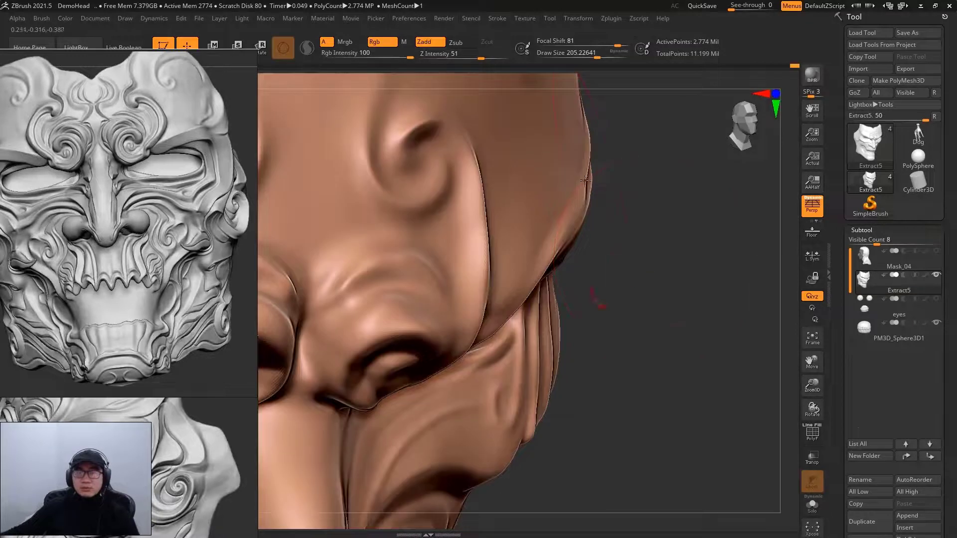
key("bracketleft")
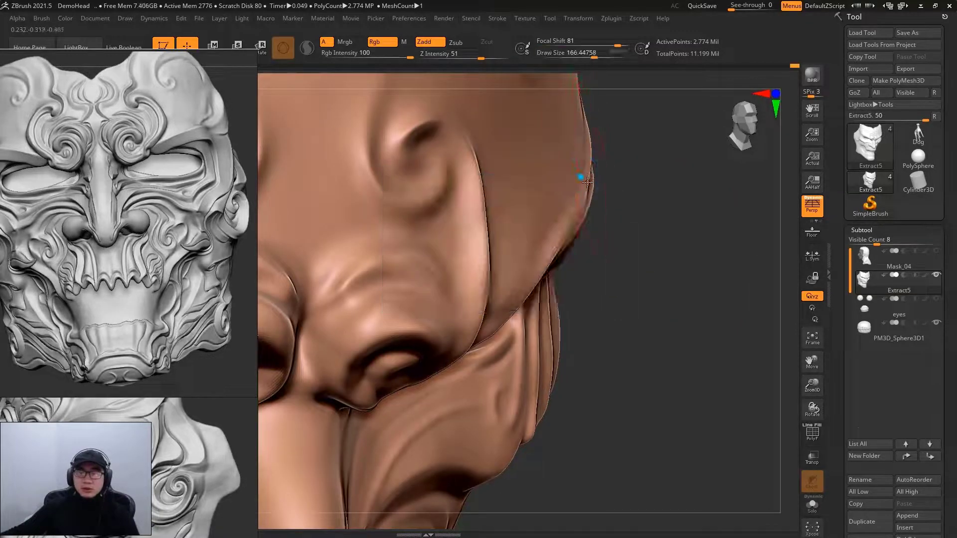
key("space")
mouse_move(587, 182)
left_mouse_down()
mouse_move(662, 223)
mouse_move(673, 244)
left_mouse_up()
key("space")
Crease the lower eyelid near the inner eye corner with a smaller brush, stepping back through undo history.
key("space")
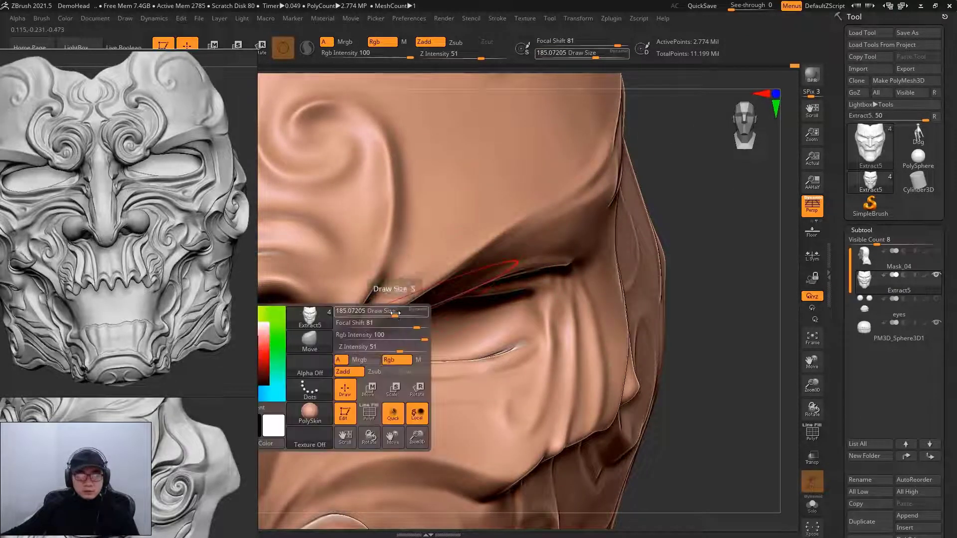
mouse_move(414, 317)
left_mouse_down()
mouse_move(381, 316)
mouse_move(364, 335)
left_mouse_up()
key("space")
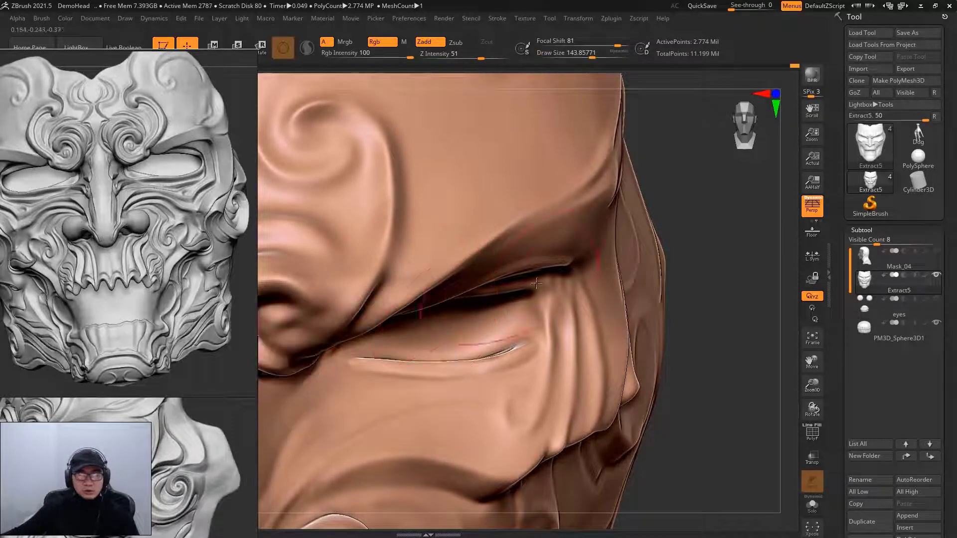
mouse_move(464, 344)
left_mouse_down()
mouse_move(507, 338)
mouse_move(567, 303)
left_mouse_up()
key("ctrl+z")
mouse_move(698, 295)
left_mouse_down()
mouse_move(690, 271)
mouse_move(566, 351)
left_mouse_up()
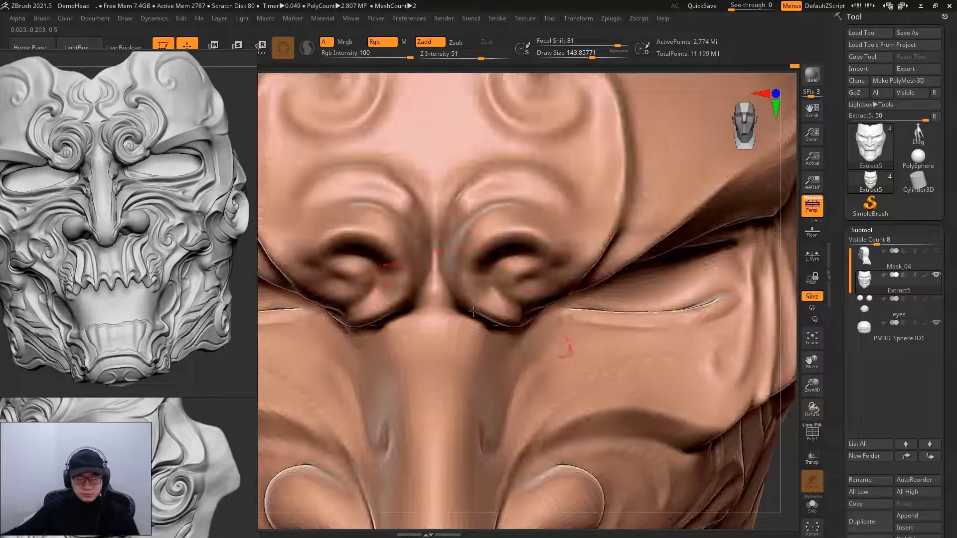
key("ctrl+z")
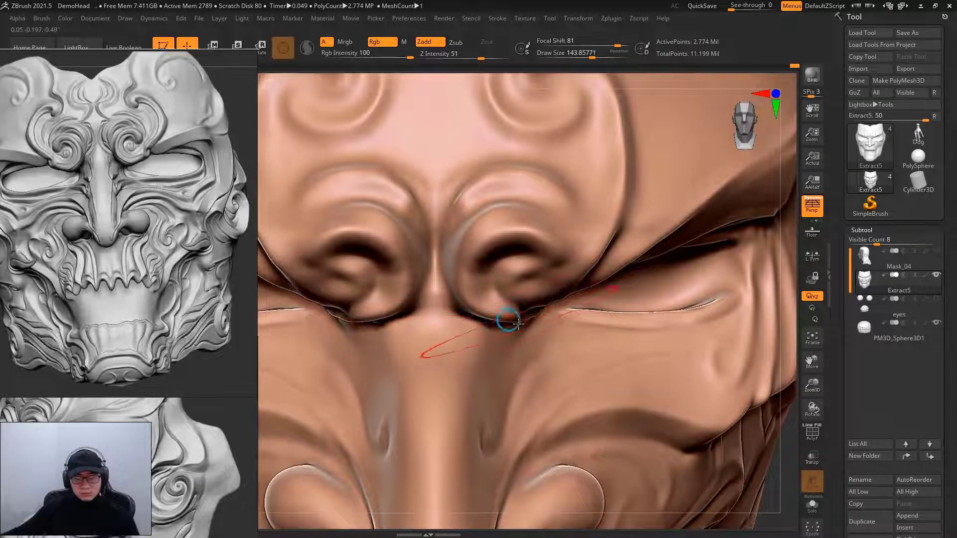
key("ctrl+z")
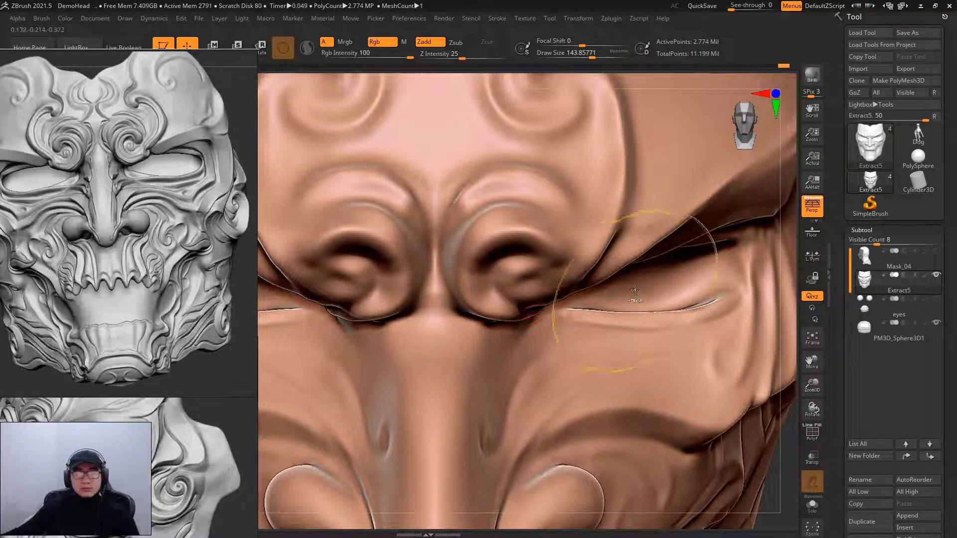
key("ctrl+z")
key("ctrl+z")
key("ctrl+z")
key("ctrl+z")
Redo to restore the clean brow sculpt and step between subdivision levels.
key("ctrl+shift+z")
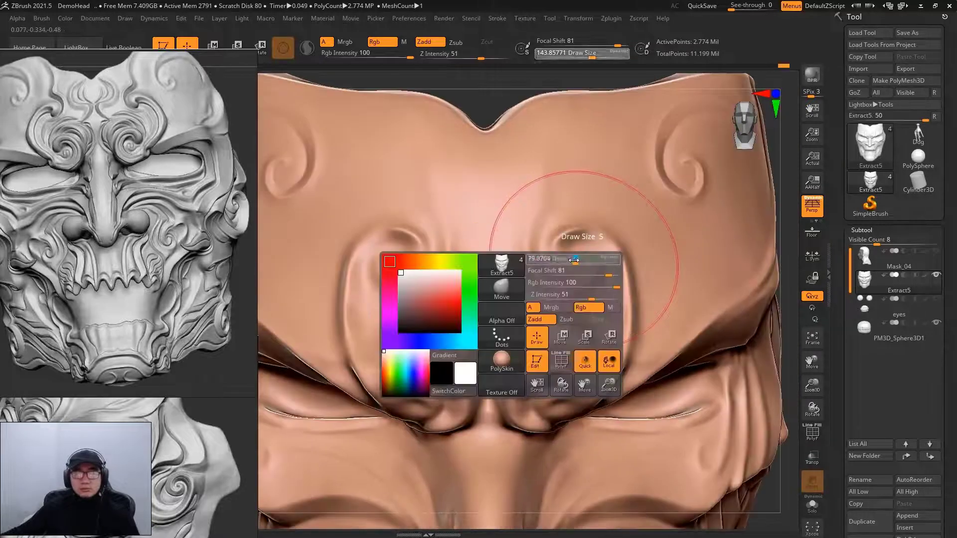
key("ctrl+shift+z")
key("ctrl+shift+z")
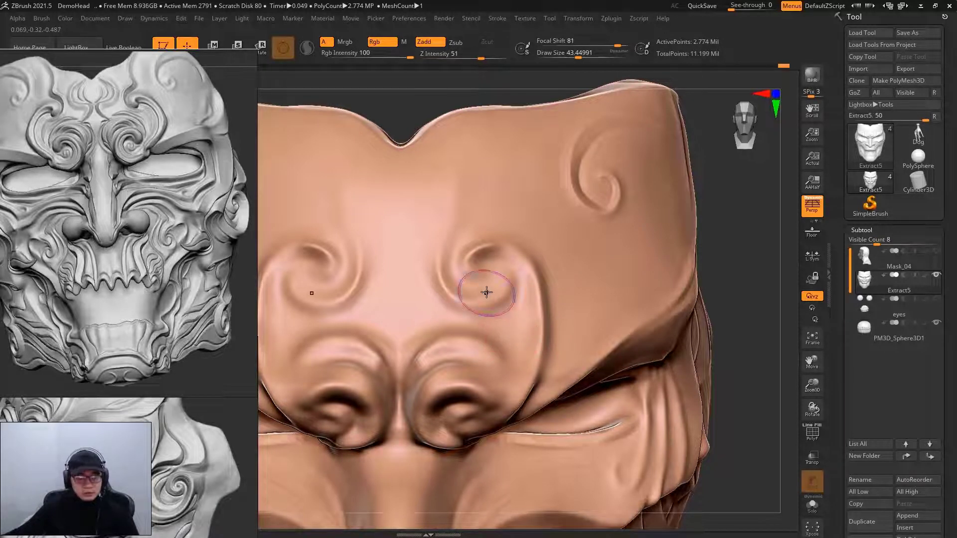
key("ctrl+z")
key("ctrl+z")
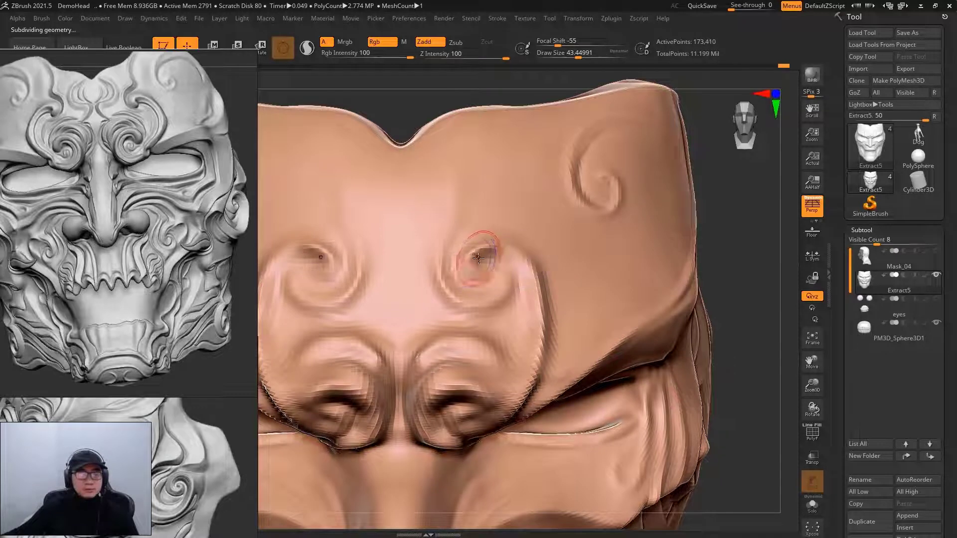
key("space")
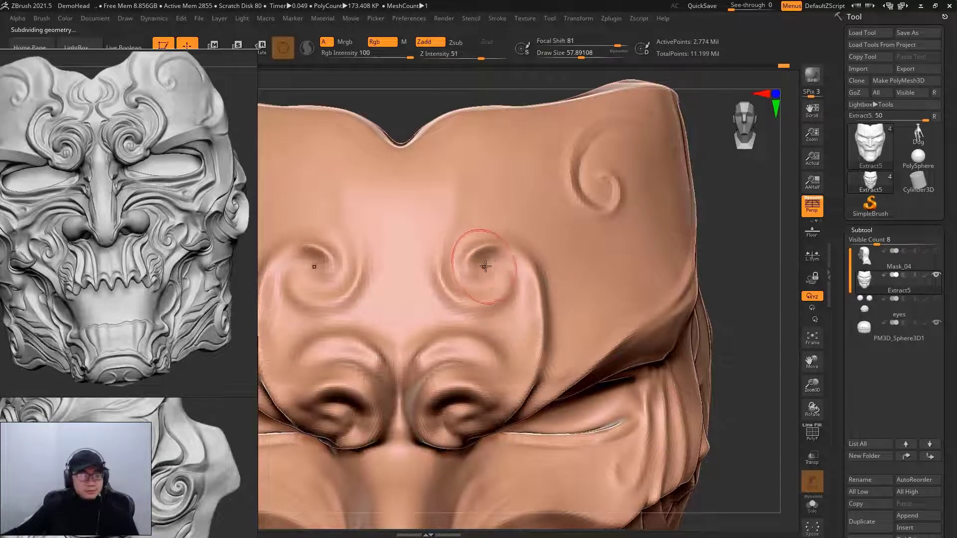
key("d")
Pick the B-S-T brush at size about 34 and reshape the right forehead spiral.
key("b")
key("s")
key("t")
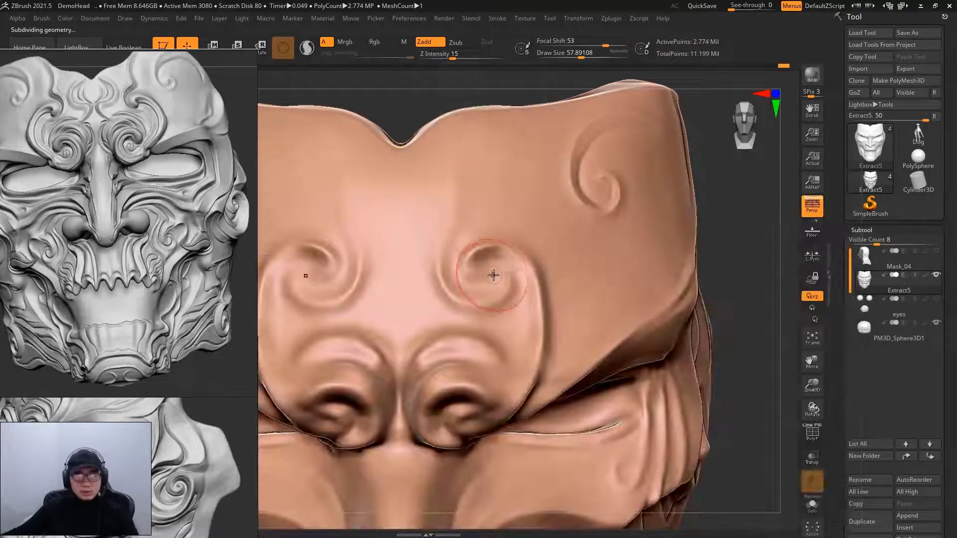
key("space")
left_click_drag(493, 279, 472, 273)
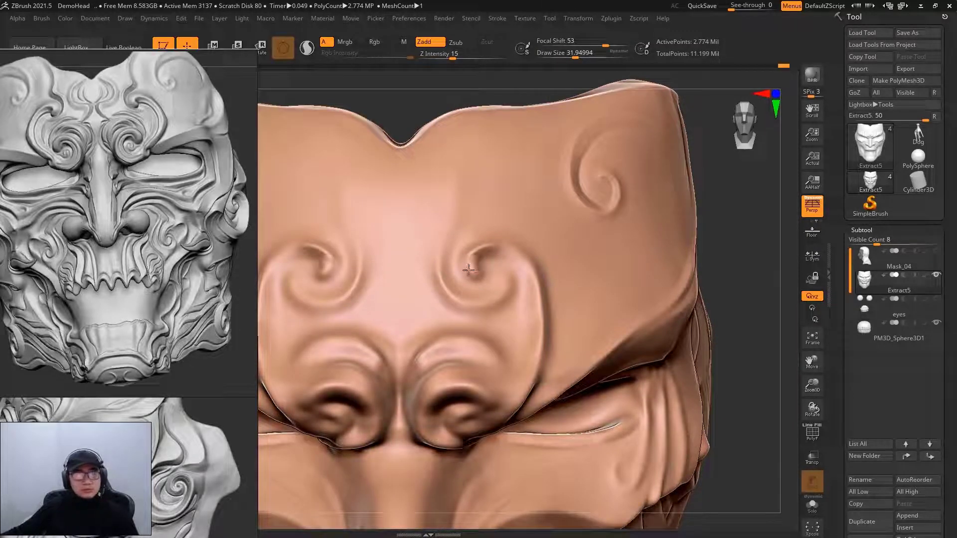
left_click_drag(736, 245, 763, 242)
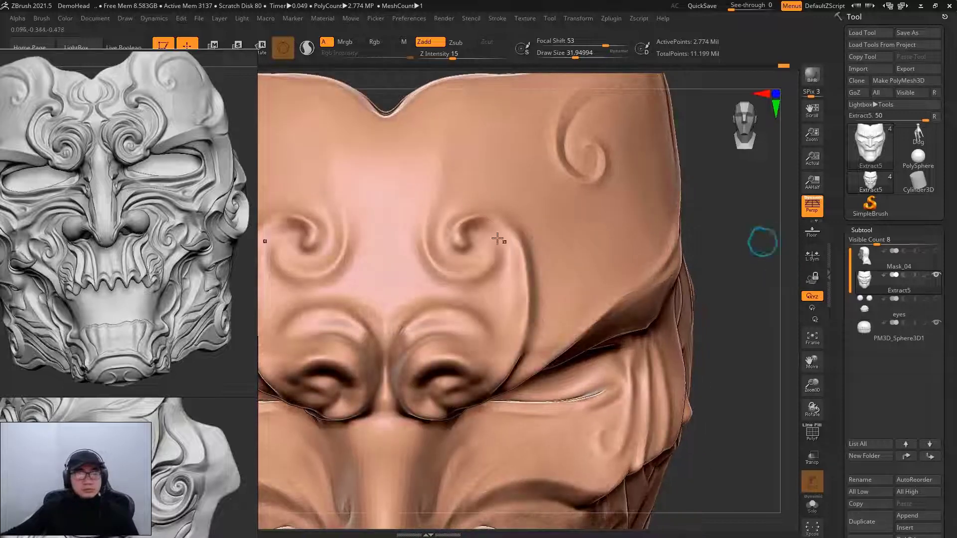
left_click_drag(463, 242, 455, 227)
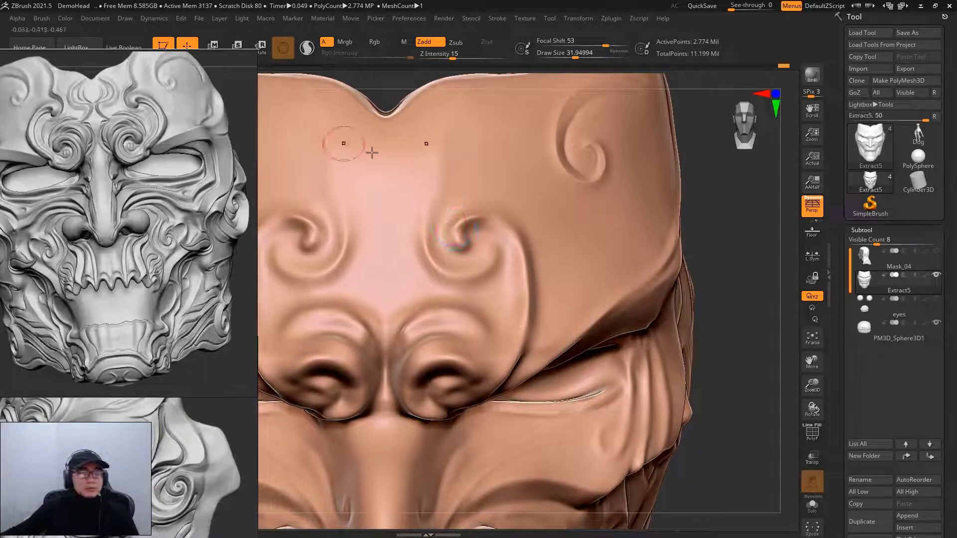
Drop a subdivision level and carve a crease along the right spiral's tail.
left_click_drag(764, 270, 748, 235)
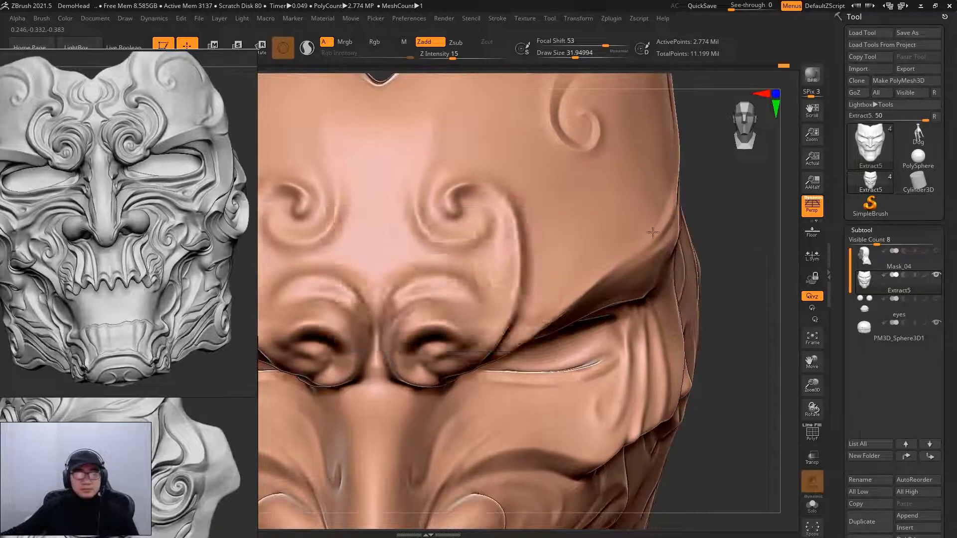
key("space")
key("shift+d")
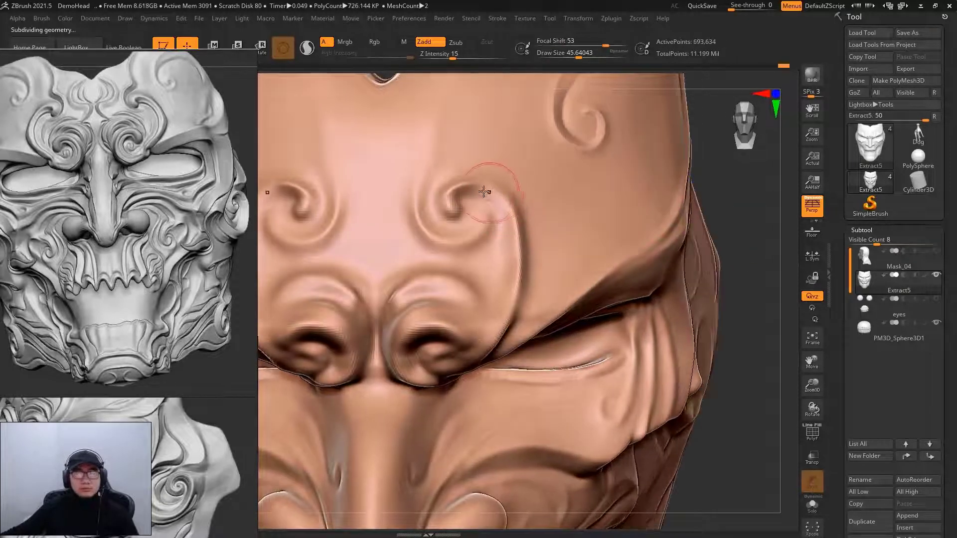
left_click_drag(516, 209, 509, 273)
key("shift")
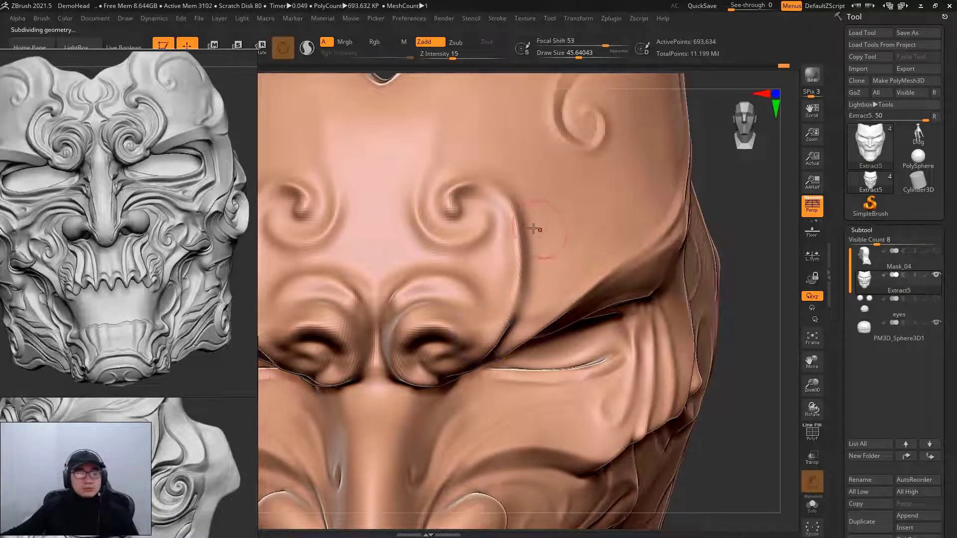
left_click_drag(773, 237, 774, 205)
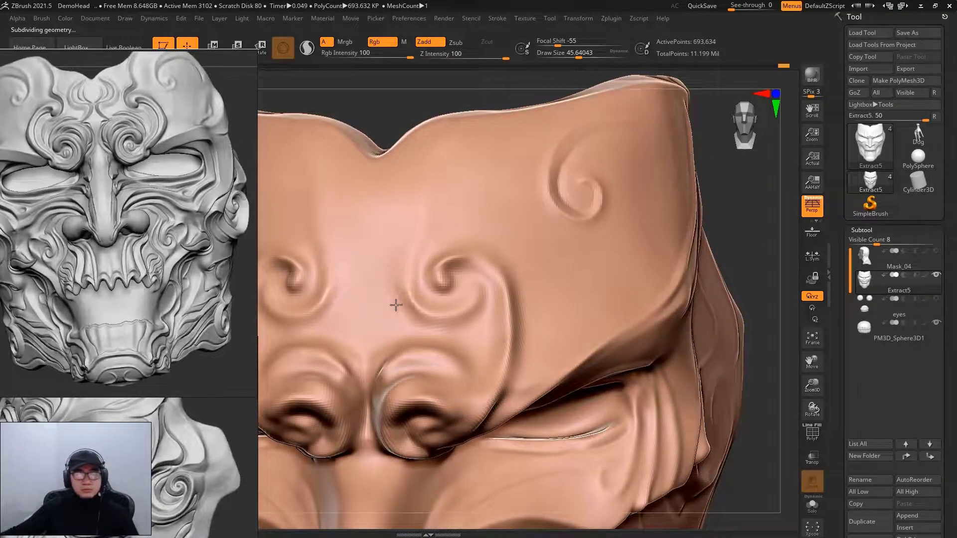
key("space")
key("space")
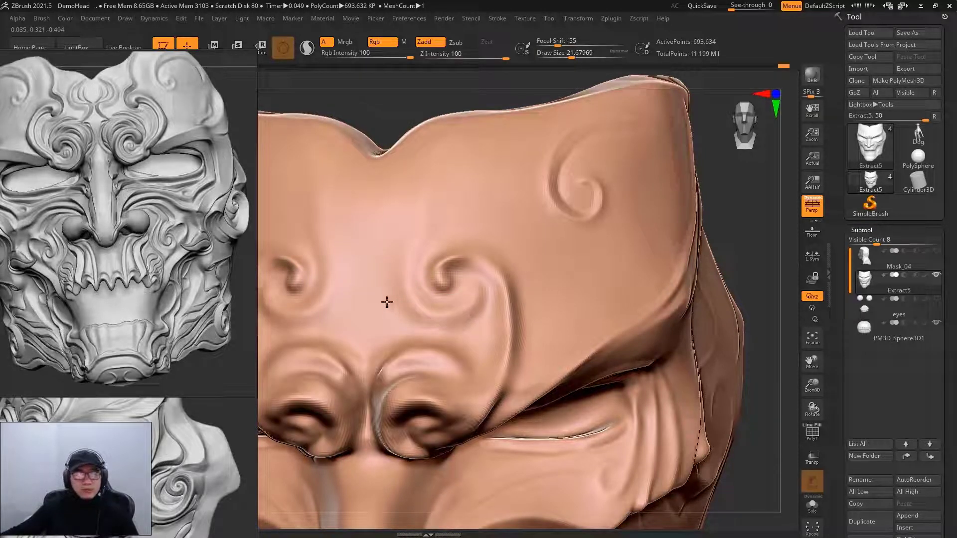
key("space")
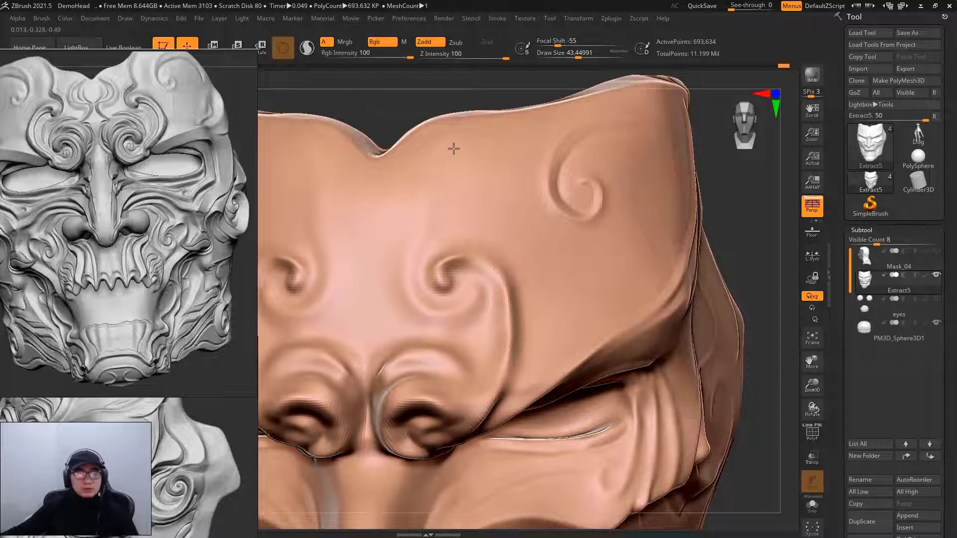
Switch to the B-D-S brush at a smaller size and refine the right forehead swirl.
key("b")
key("d")
key("s")
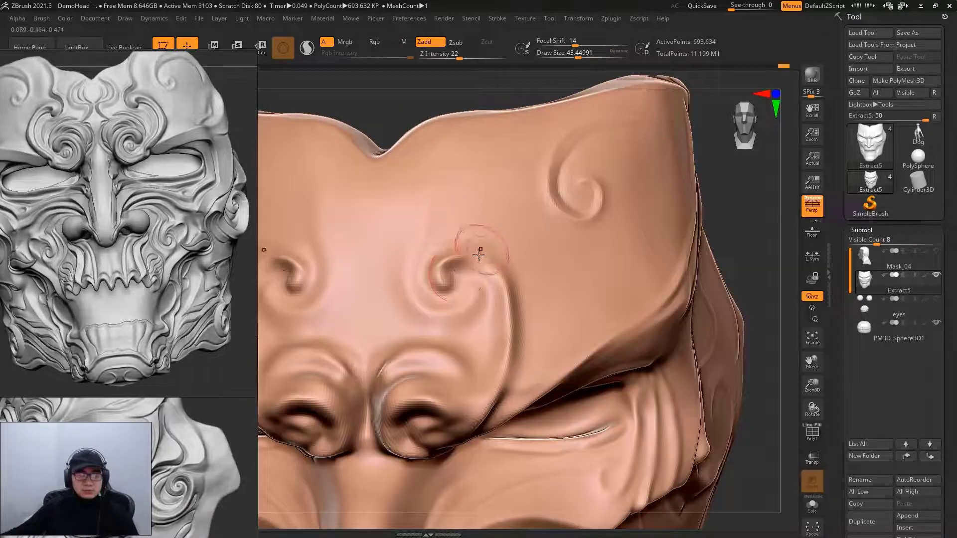
key("space")
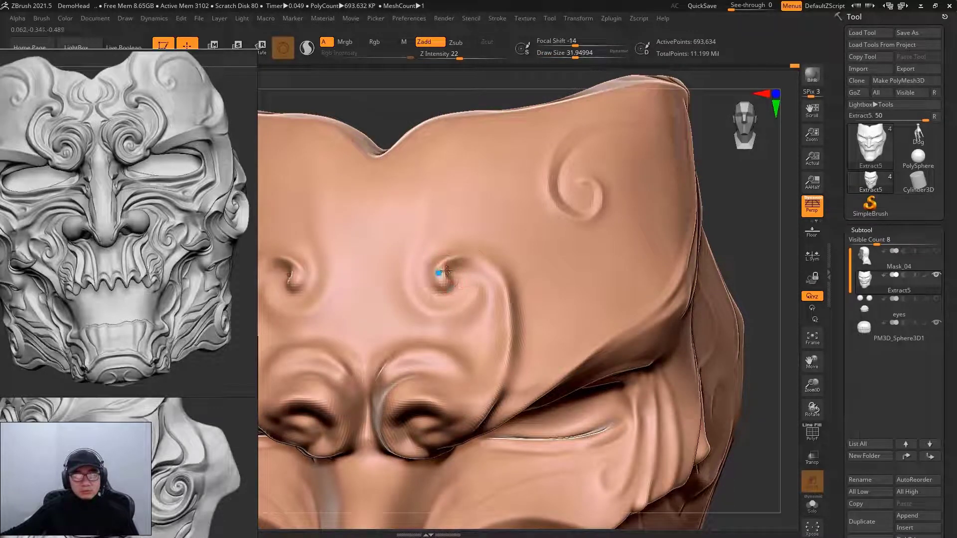
left_click_drag(448, 281, 440, 296)
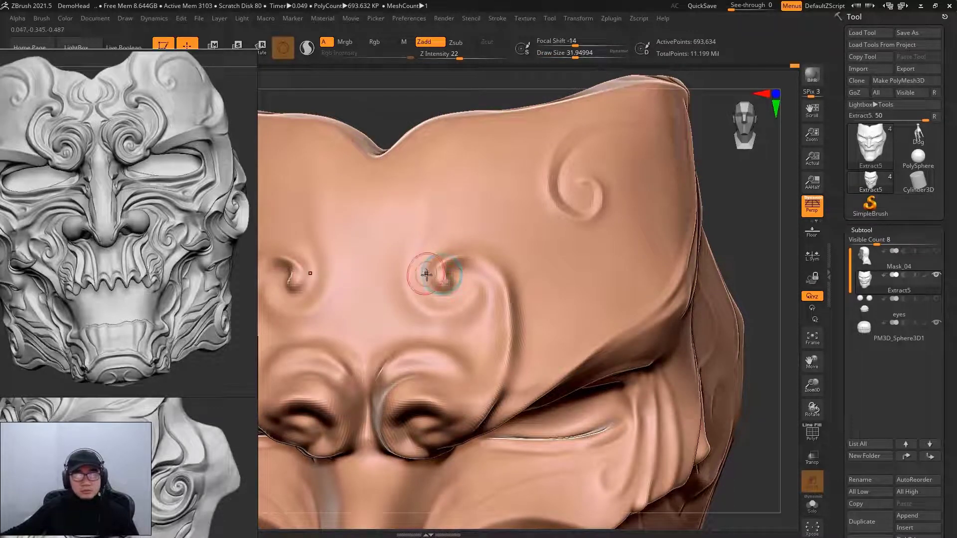
left_click_drag(758, 231, 743, 235)
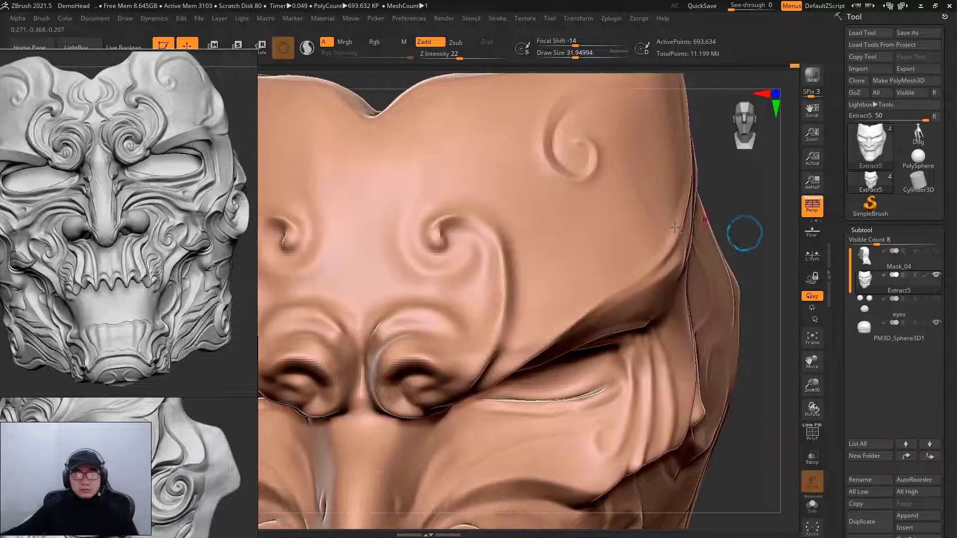
Switch to the B-M-V brush and enlarge it to cover the forehead.
key("b")
key("m")
key("v")
key("space")
left_click_drag(527, 269, 548, 269)
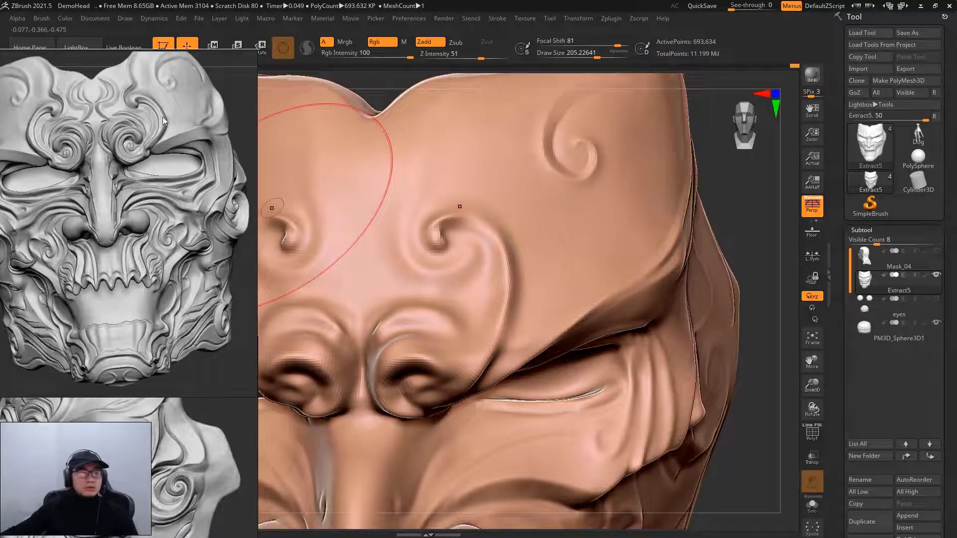
Trace a curve around the forehead swirl, then sculpt strokes around the nostril from a side view.
left_click_drag(443, 301, 513, 270)
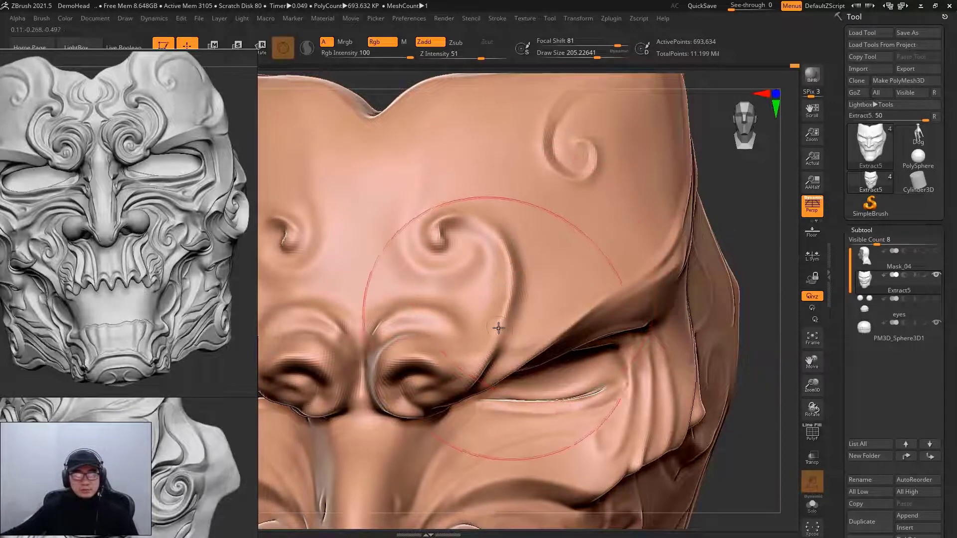
key("space")
left_click_drag(749, 242, 522, 303)
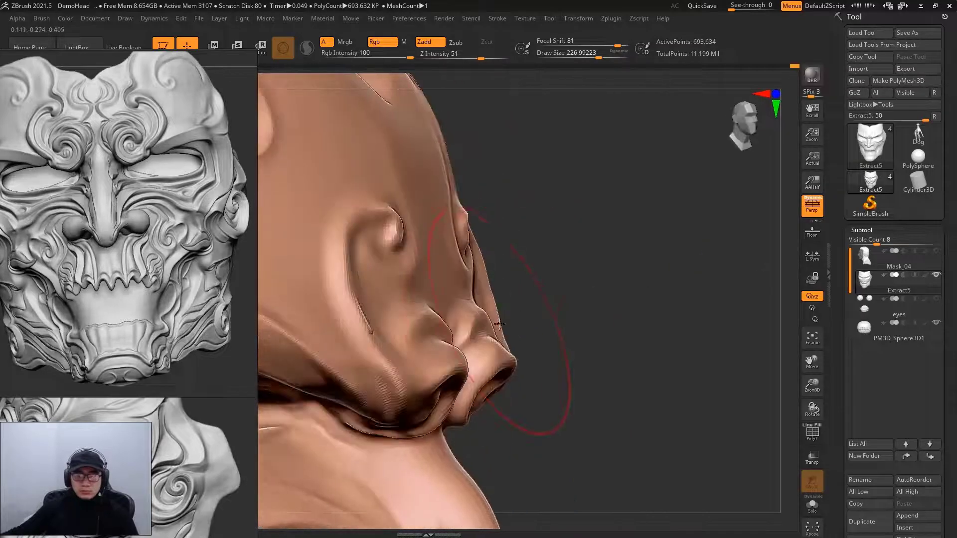
left_click_drag(541, 289, 525, 294, "alt")
left_click_drag(528, 204, 471, 321)
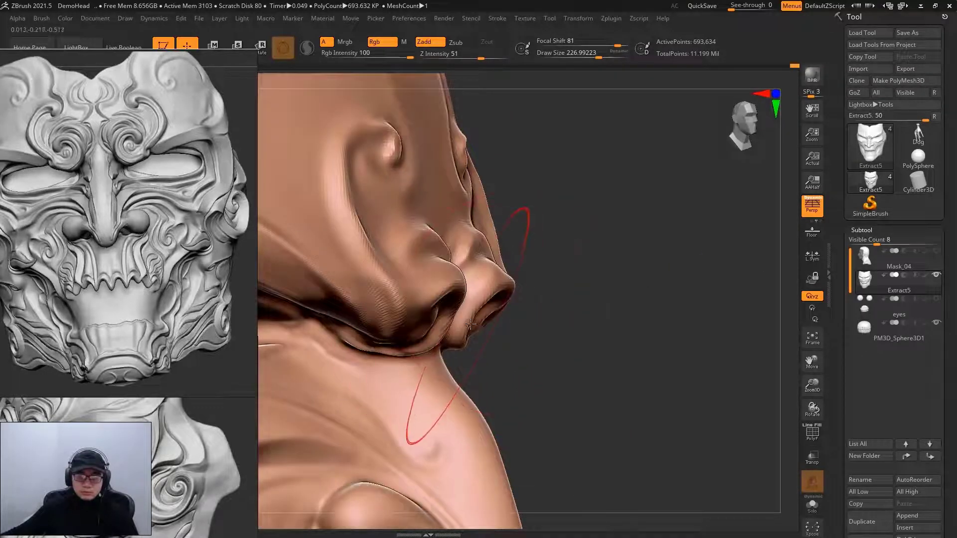
key("space")
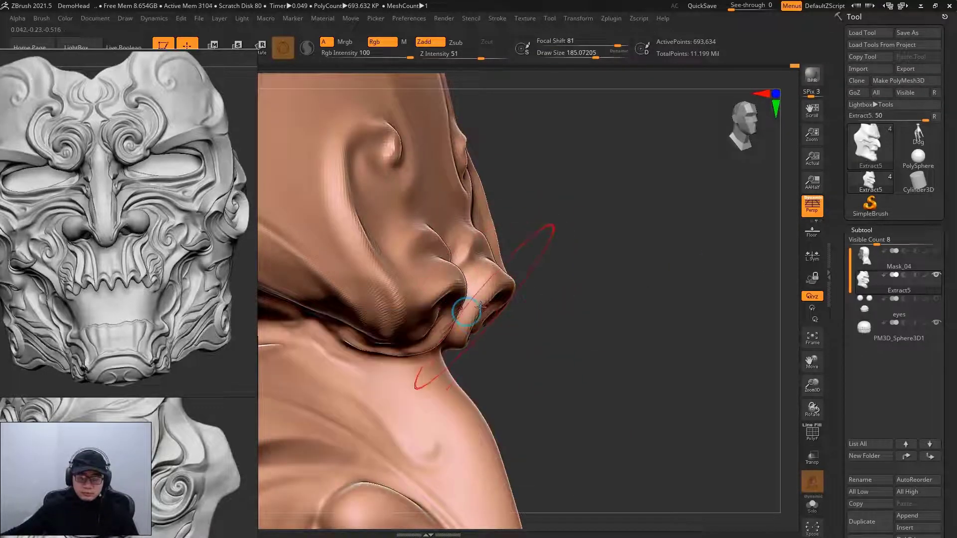
Shrink the brush for finer work and sculpt into the nostril crease.
mouse_move(576, 293)
left_mouse_down()
mouse_move(531, 319)
mouse_move(577, 220)
left_mouse_up()
key("space")
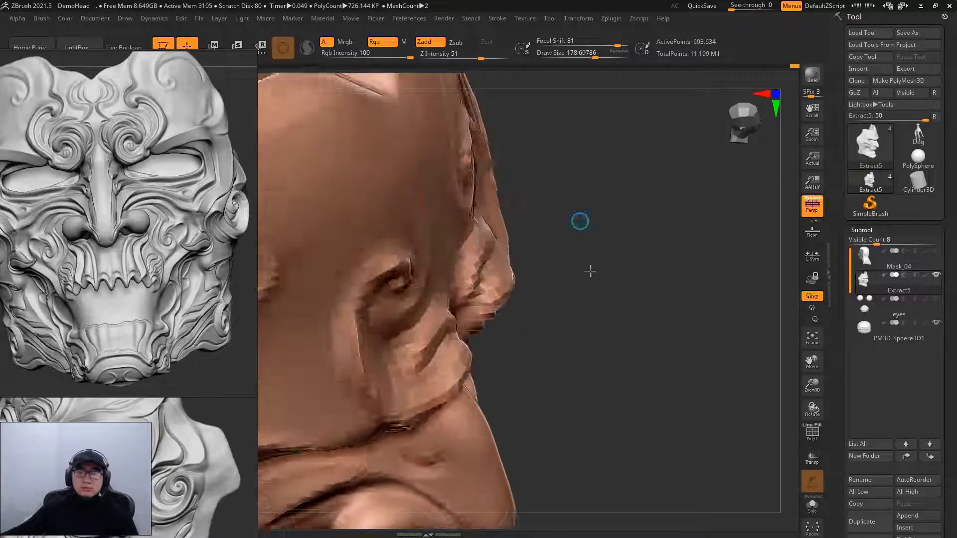
key("space")
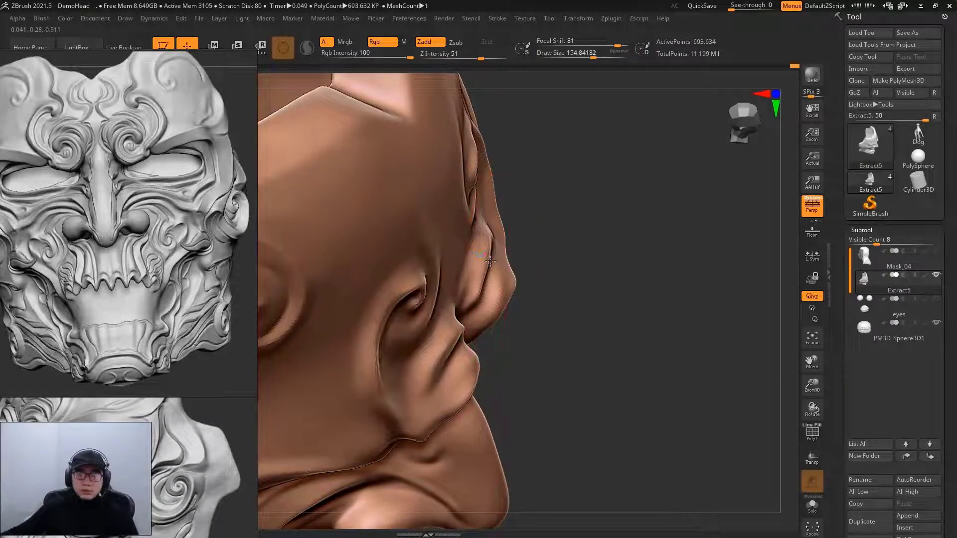
left_click_drag(519, 264, 578, 283)
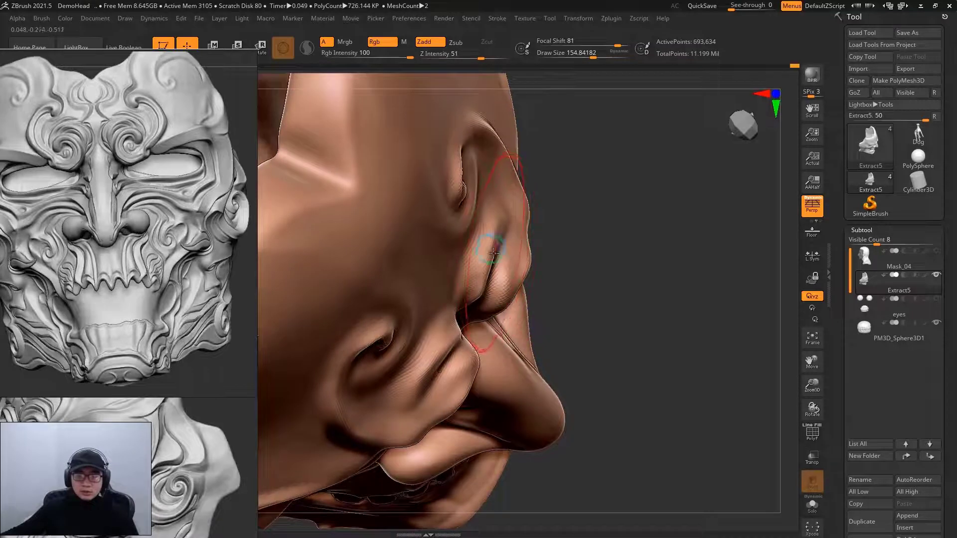
key("space")
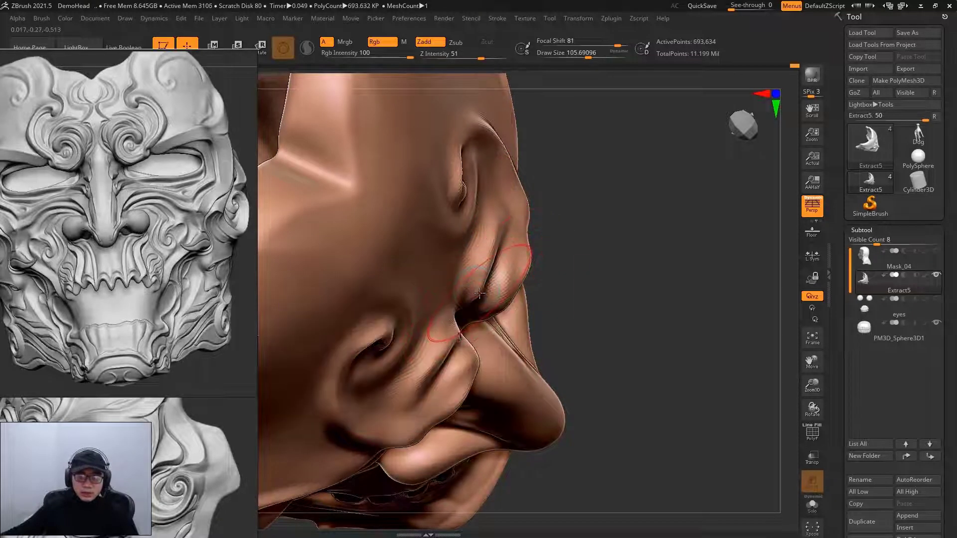
key("space")
left_click_drag(483, 283, 495, 305, "ctrl")
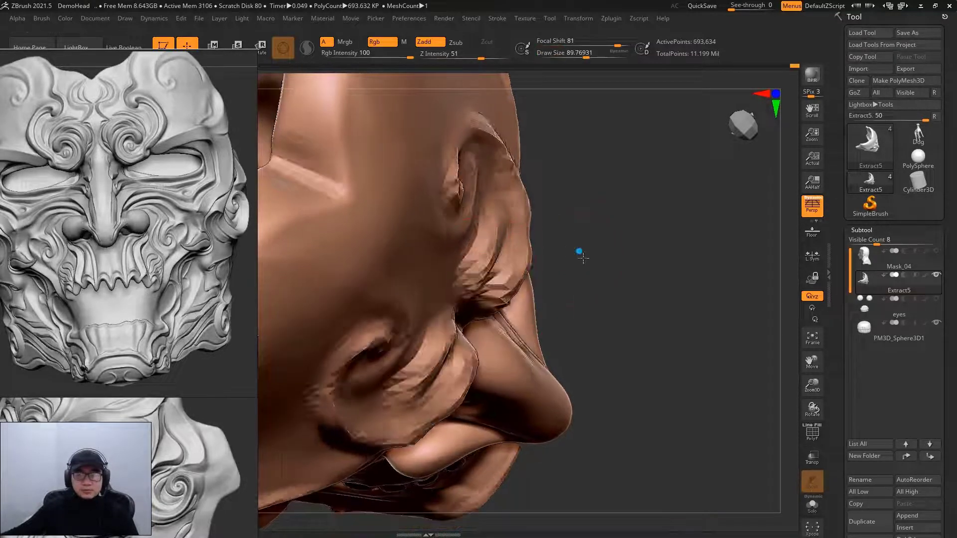
key("space")
left_click(484, 301)
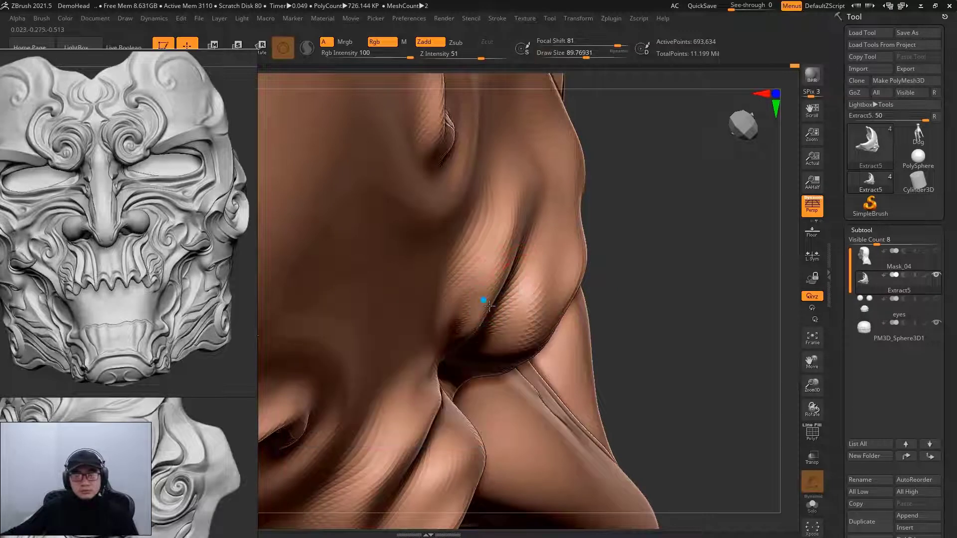
Enlarge the brush to about 212 and sculpt along the side of the nose.
key("space")
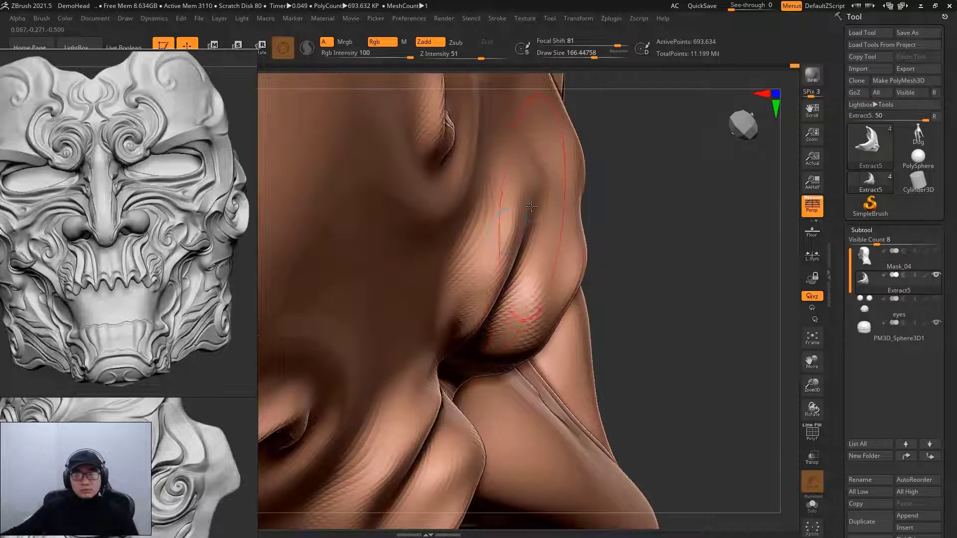
left_click(518, 212)
mouse_move(523, 216)
left_mouse_down("alt")
mouse_move(558, 214)
mouse_move(523, 239)
left_mouse_up("alt")
key("space")
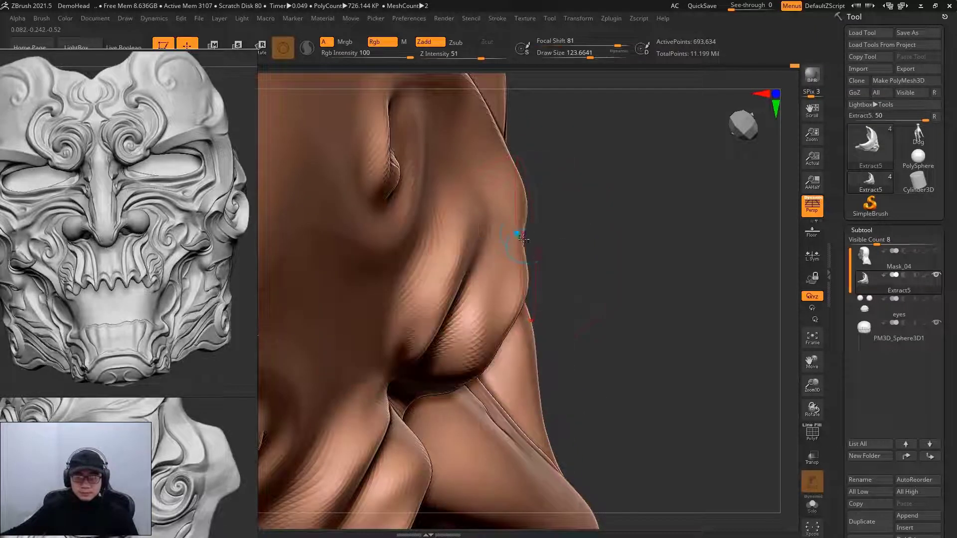
key("space")
left_click(532, 234)
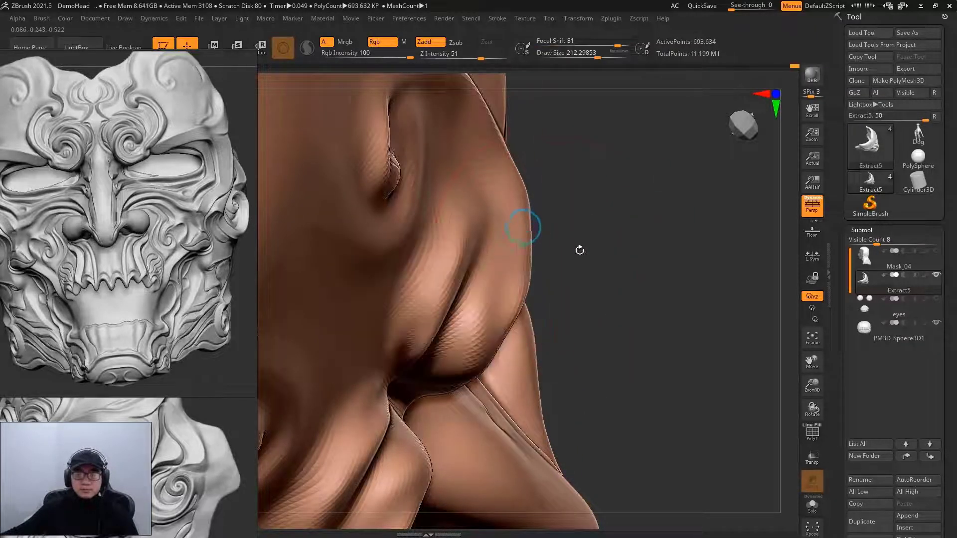
Smooth the cheek's outer edge beside the nose with the brush at about 160.
left_click_drag(579, 250, 526, 298)
left_click_drag(501, 334, 505, 347)
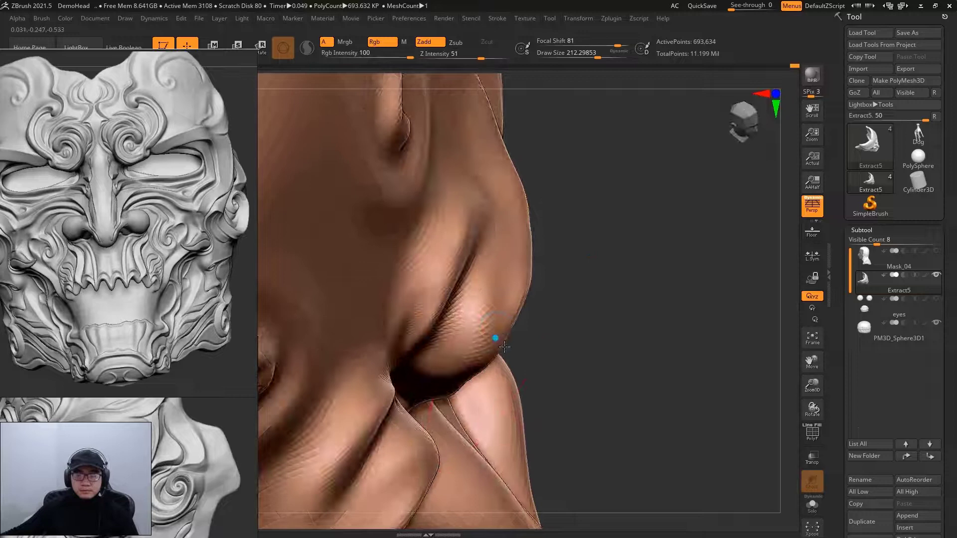
key("space")
left_click(520, 279)
left_click_drag(530, 227, 525, 281)
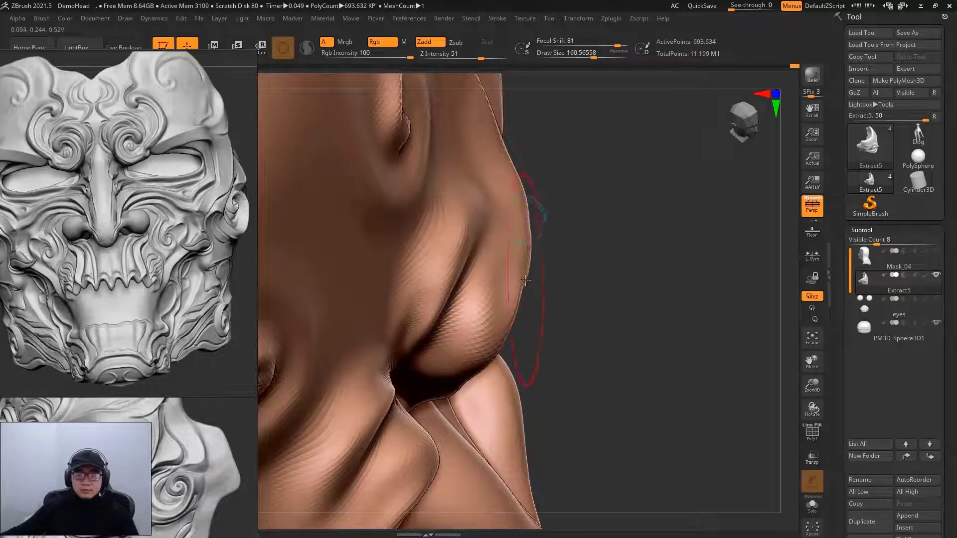
left_click_drag(524, 219, 528, 204)
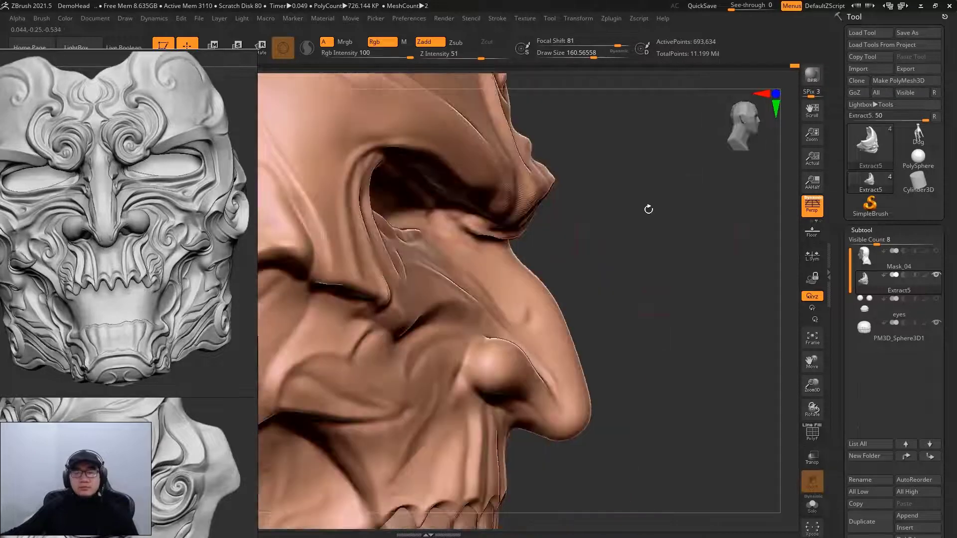
Orbit to a front view, zoom onto the brow, and shrink the brush to about 48.
left_click_drag(692, 238, 627, 240)
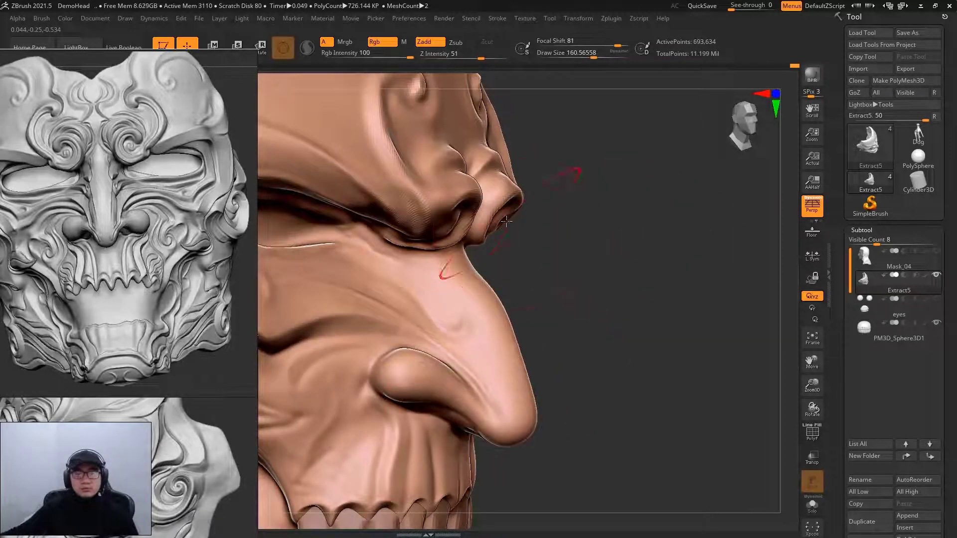
left_click_drag(583, 222, 597, 238)
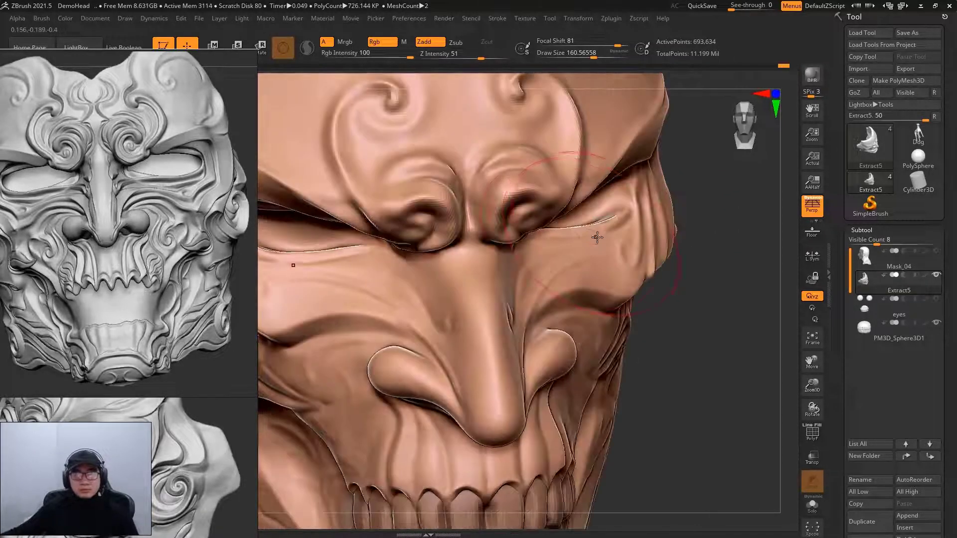
left_click_drag(730, 237, 675, 263, "alt")
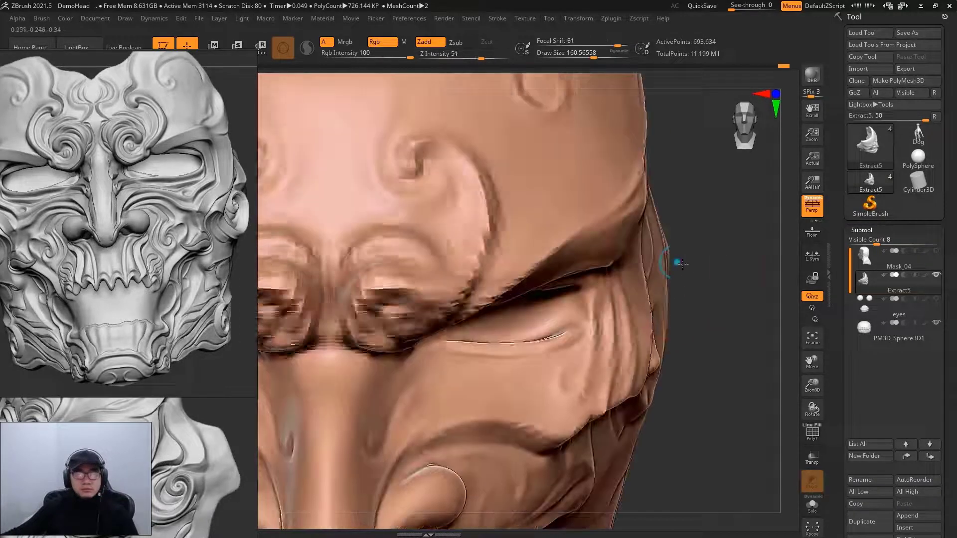
key("space")
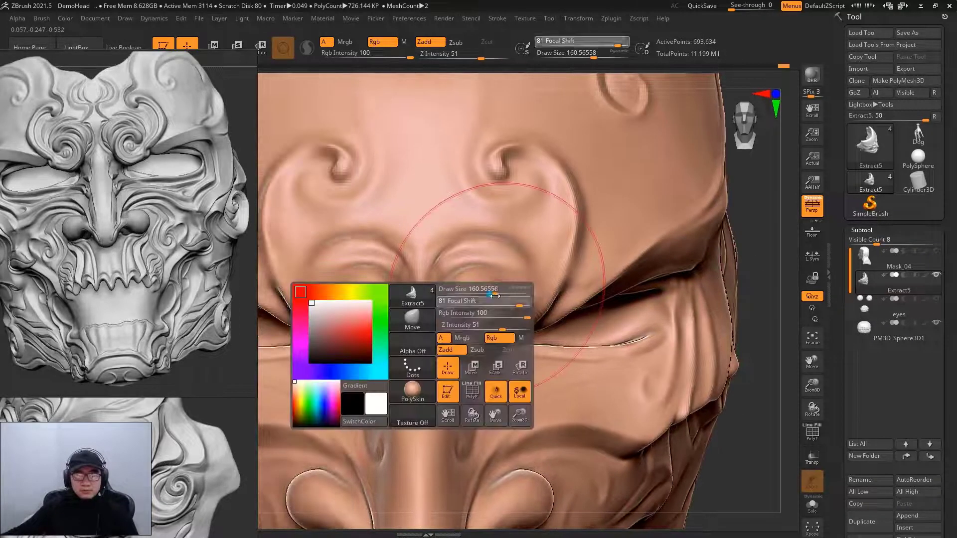
key("space")
left_click_drag(493, 286, 487, 282)
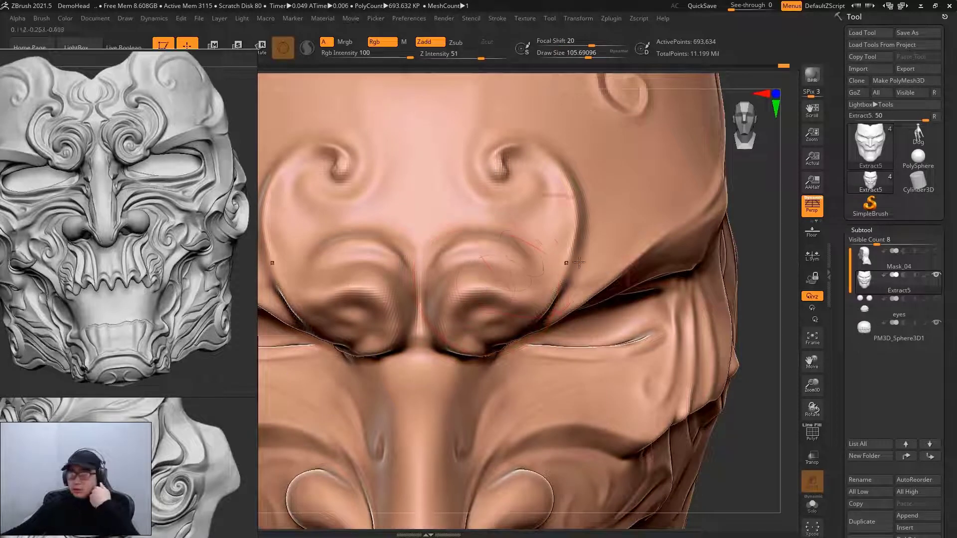
key("space")
From a nose-profile view, resize the brush to about 144 and then about 90.
right_click_drag(637, 245, 514, 277)
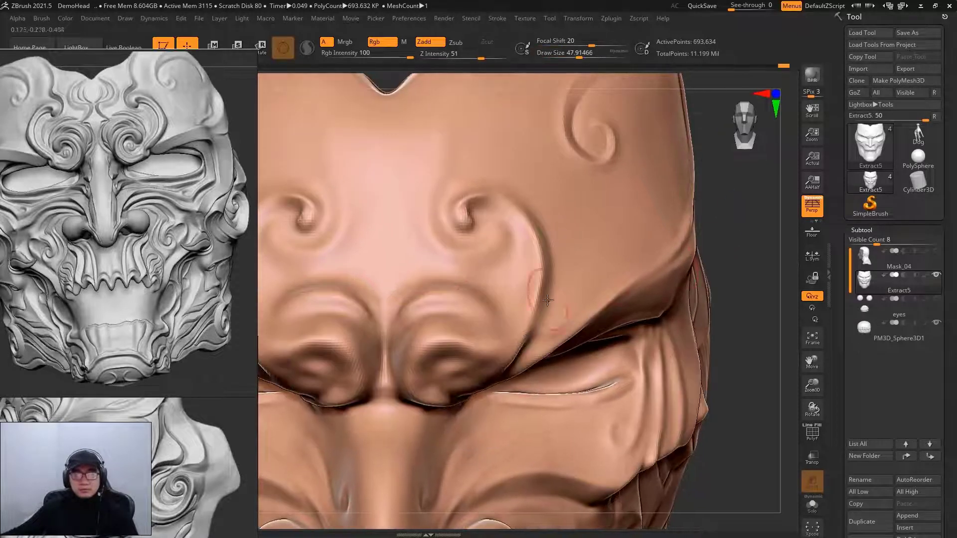
key("space")
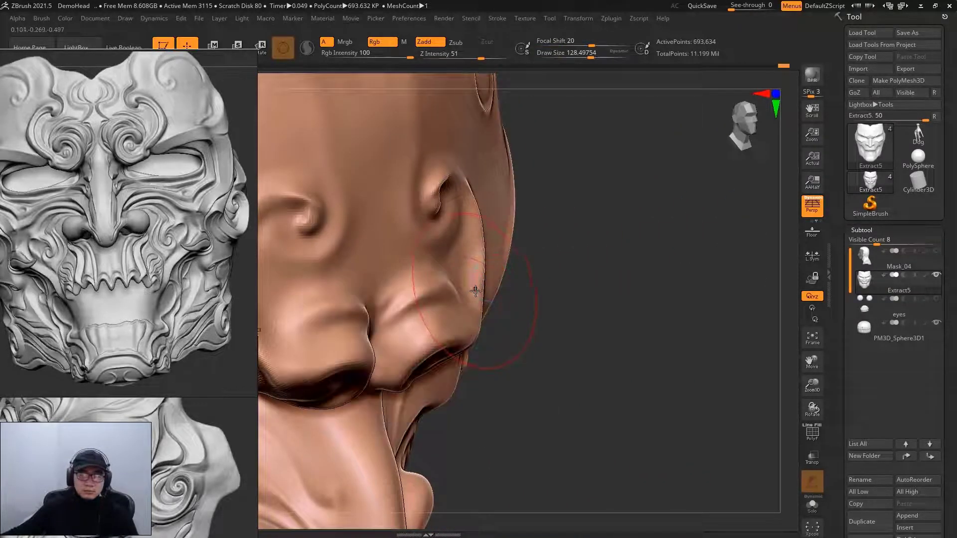
key("space")
left_click_drag(514, 277, 481, 294)
key("space")
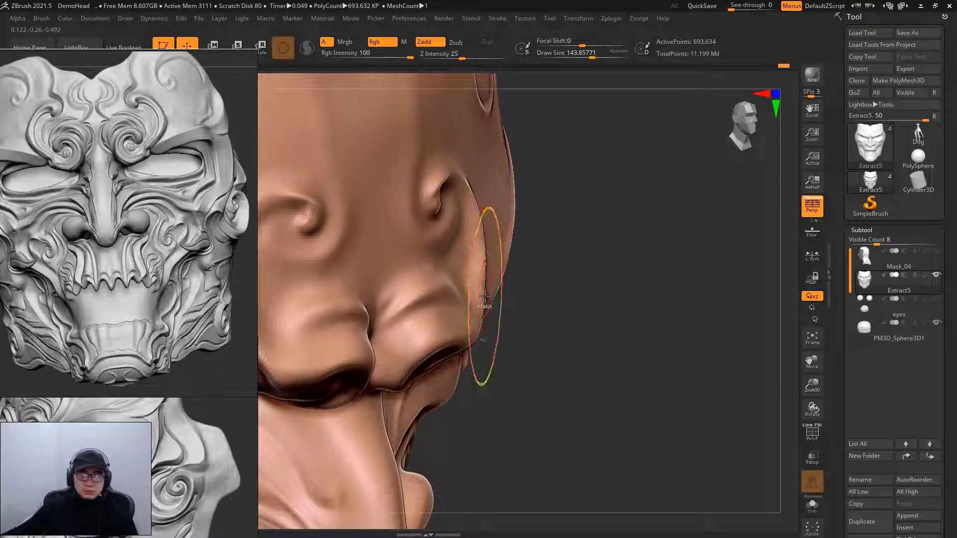
key("space")
left_click_drag(485, 297, 482, 295)
Sculpt the crease above the eye from a front view of the forehead ornaments.
mouse_move(485, 297)
right_mouse_down()
mouse_move(614, 295)
mouse_move(701, 250)
mouse_move(659, 248)
right_mouse_up()
right_click_drag(766, 248, 698, 249)
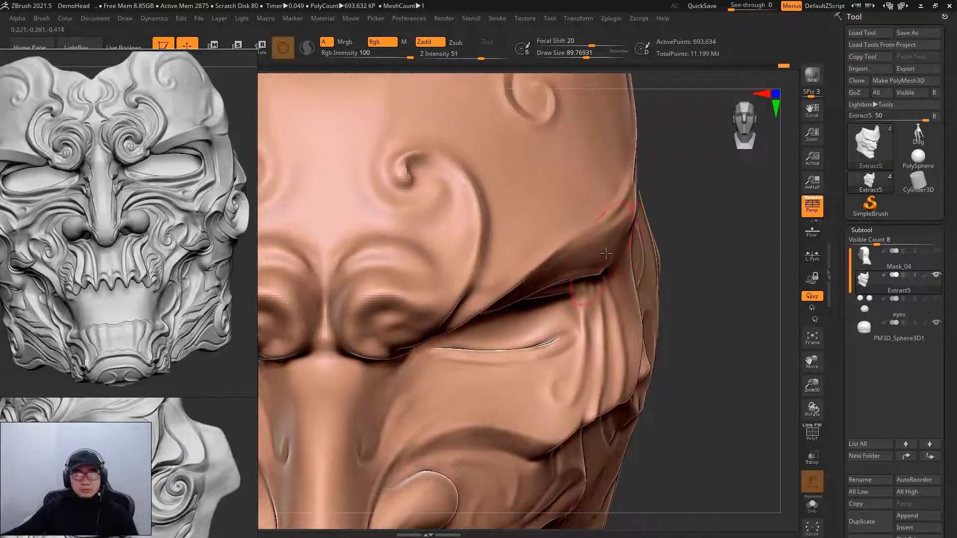
left_click_drag(508, 285, 487, 315)
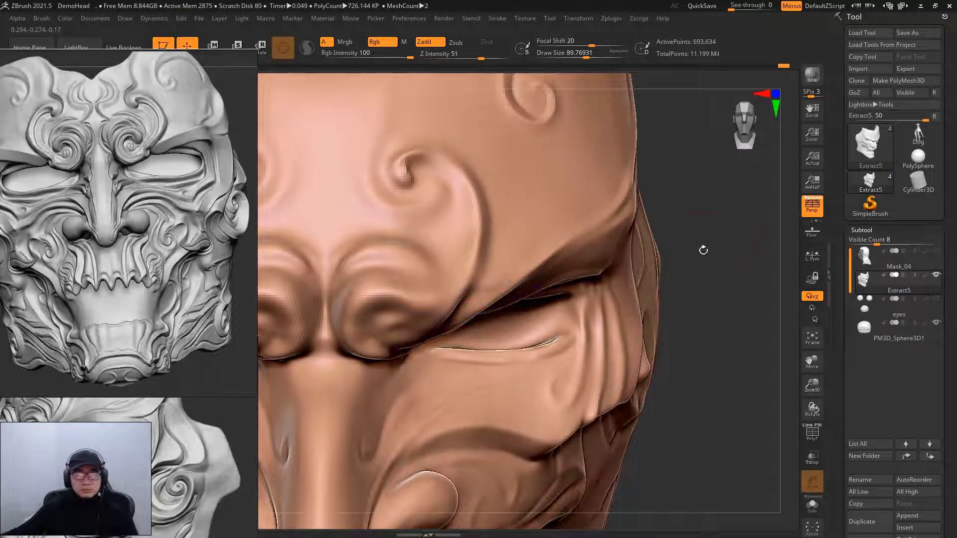
mouse_move(705, 248)
right_mouse_down()
mouse_move(711, 214)
mouse_move(598, 215)
right_mouse_up()
Pick the ClothPull brush (B-C-P) and set its size to about 29, then about 46.
key("b")
key("c")
key("p")
key("space")
left_click_drag(486, 239, 462, 240)
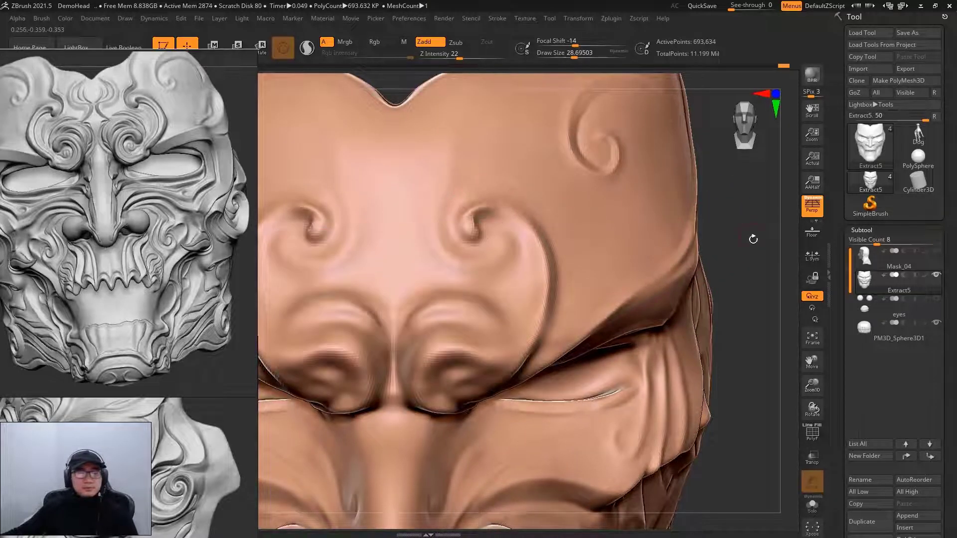
right_click_drag(752, 239, 763, 235)
key("space")
left_click_drag(476, 212, 482, 206)
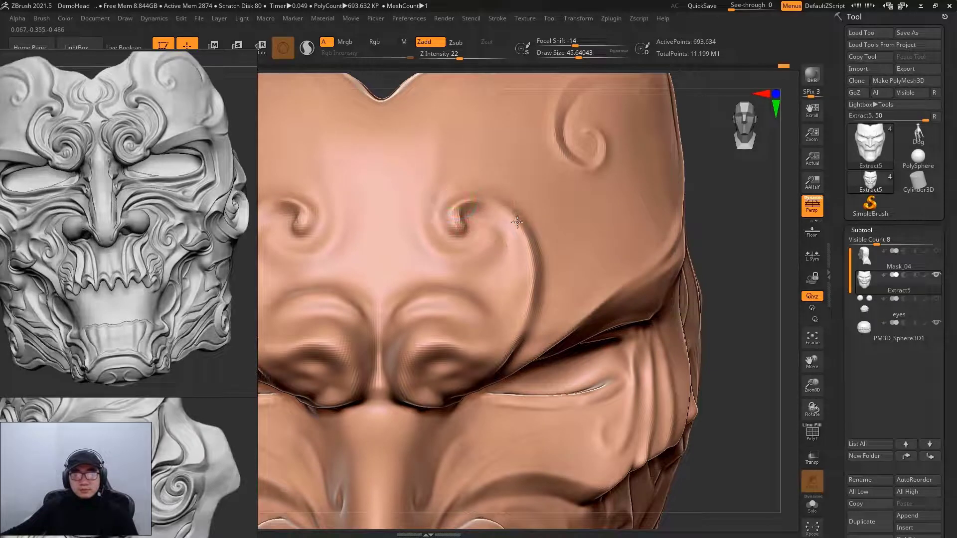
Raise the Lazy Mouse step to about 0.1 and lower Z Intensity to 13.
right_click_drag(748, 265, 733, 224)
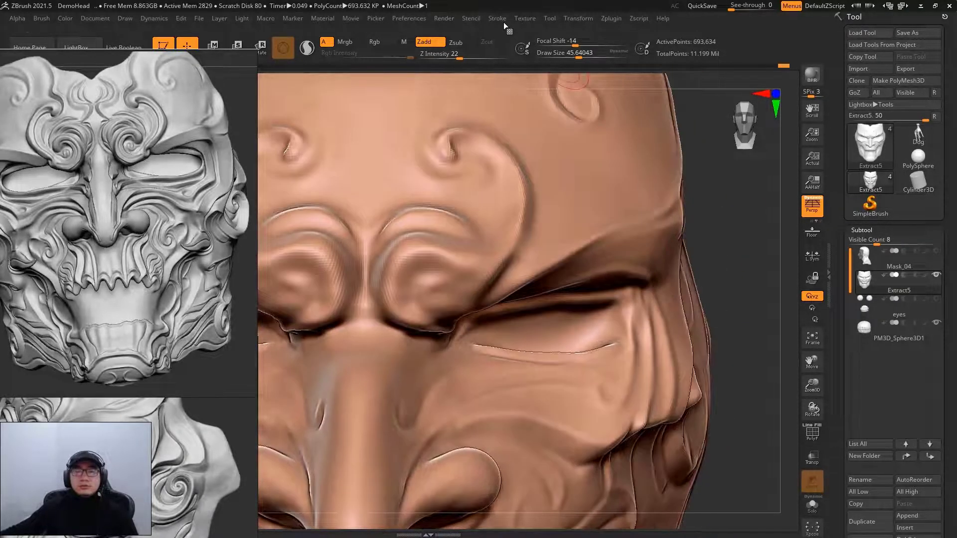
left_click(497, 18)
left_click(524, 229)
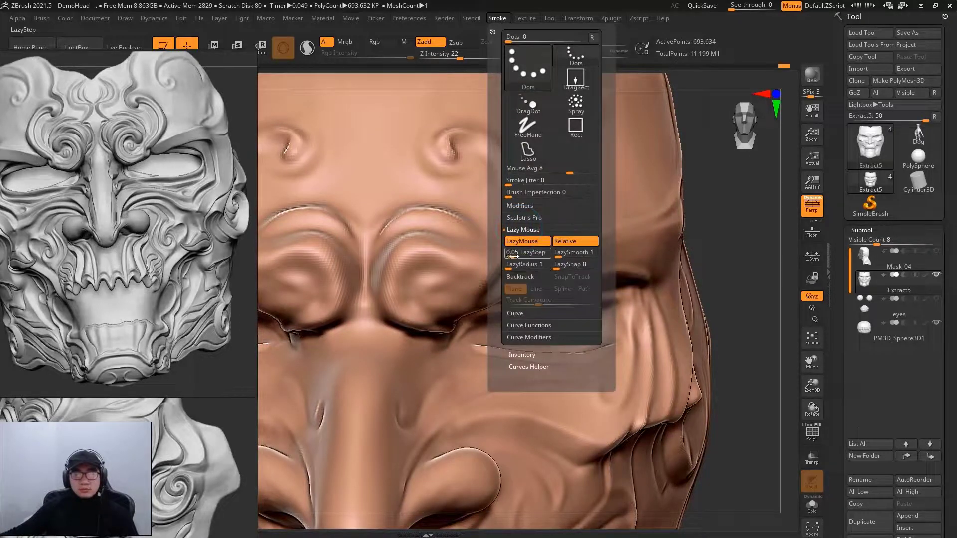
left_click_drag(509, 256, 524, 267)
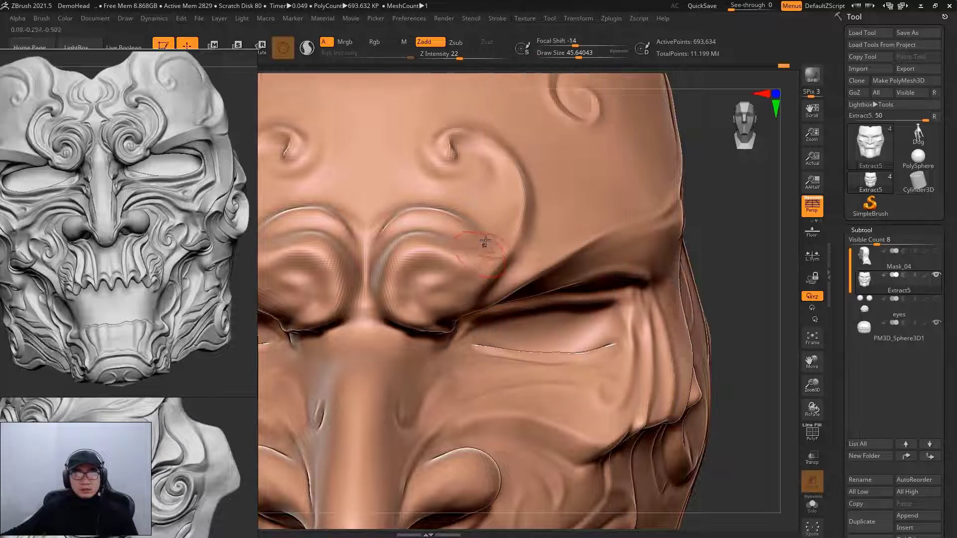
key("space")
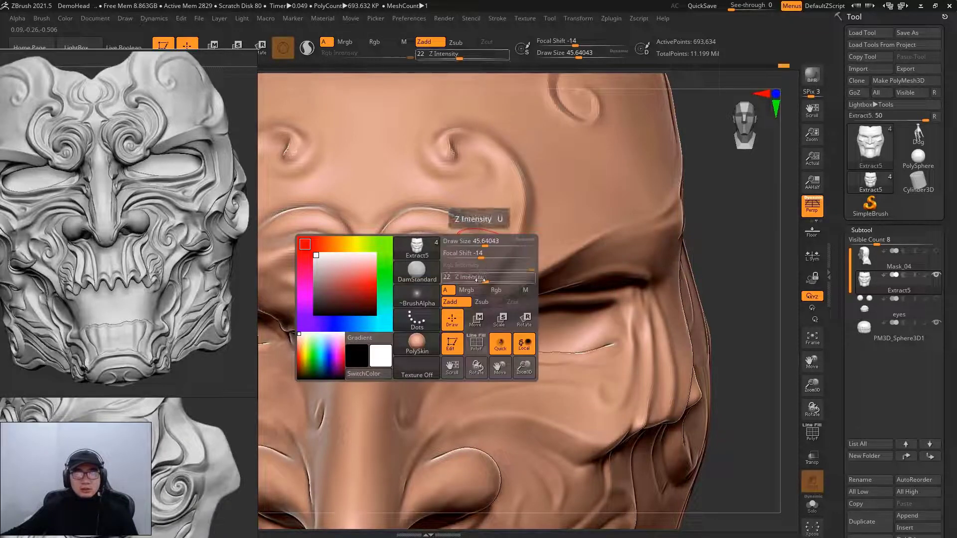
left_click_drag(480, 278, 471, 278)
mouse_move(718, 227)
left_mouse_down()
mouse_move(720, 251)
mouse_move(674, 238)
left_mouse_up()
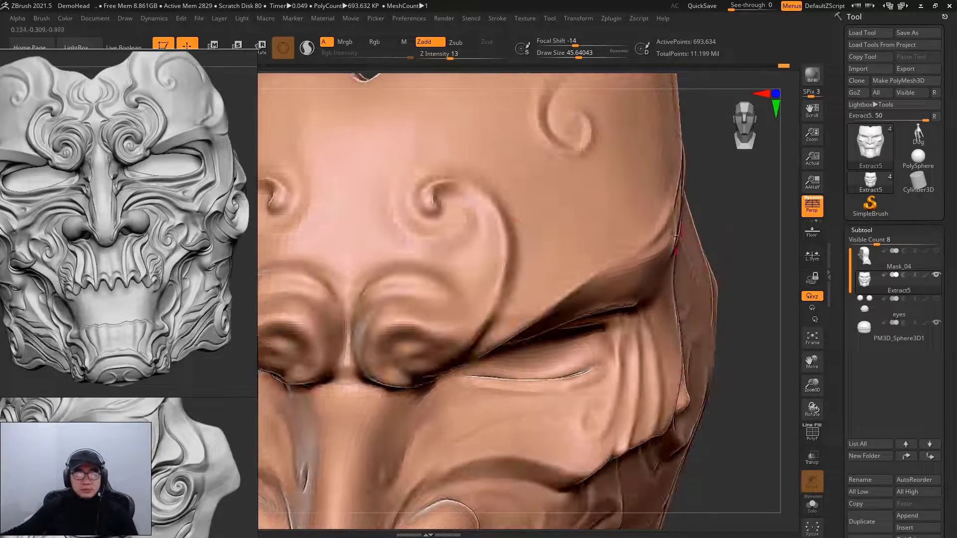
Re-sculpt the brow swirl's inner curl and raise a ridge down its right edge.
left_click_drag(756, 243, 466, 203)
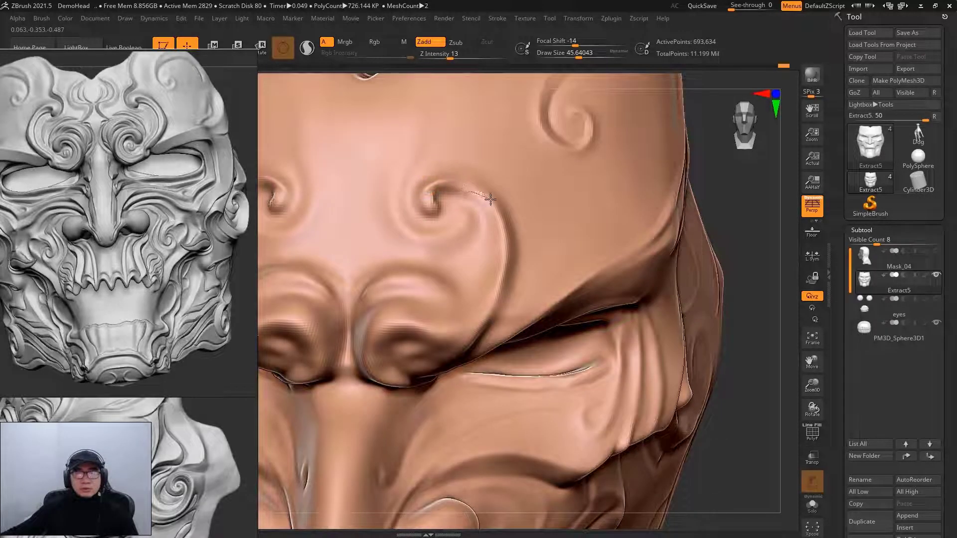
left_click_drag(490, 200, 444, 182)
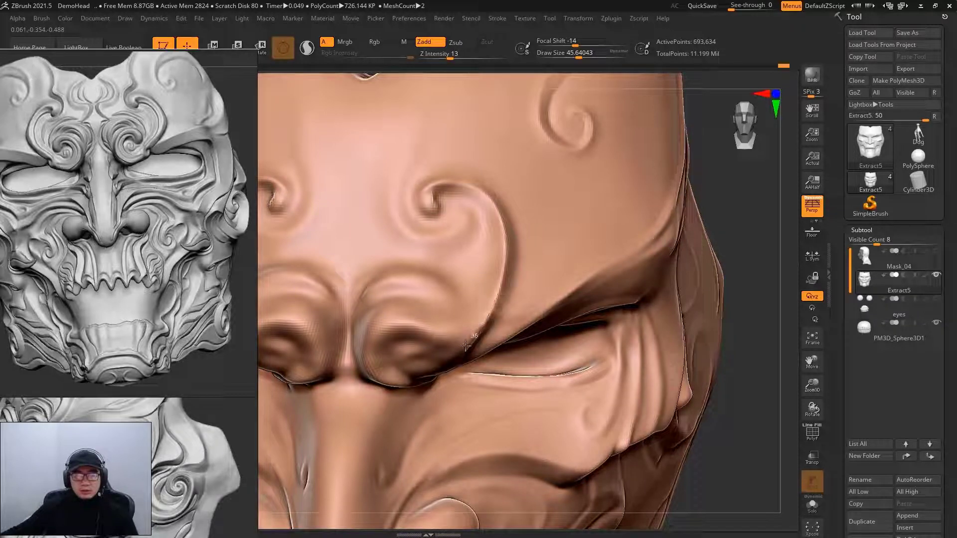
left_click_drag(743, 295, 758, 284)
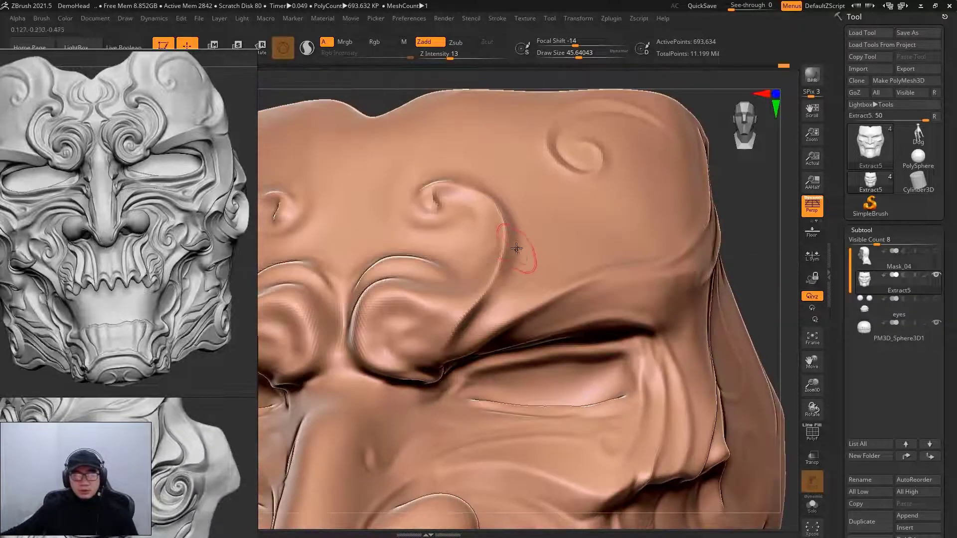
left_click_drag(513, 252, 516, 215)
mouse_move(773, 237)
left_mouse_down()
mouse_move(728, 234)
mouse_move(743, 220)
left_mouse_up()
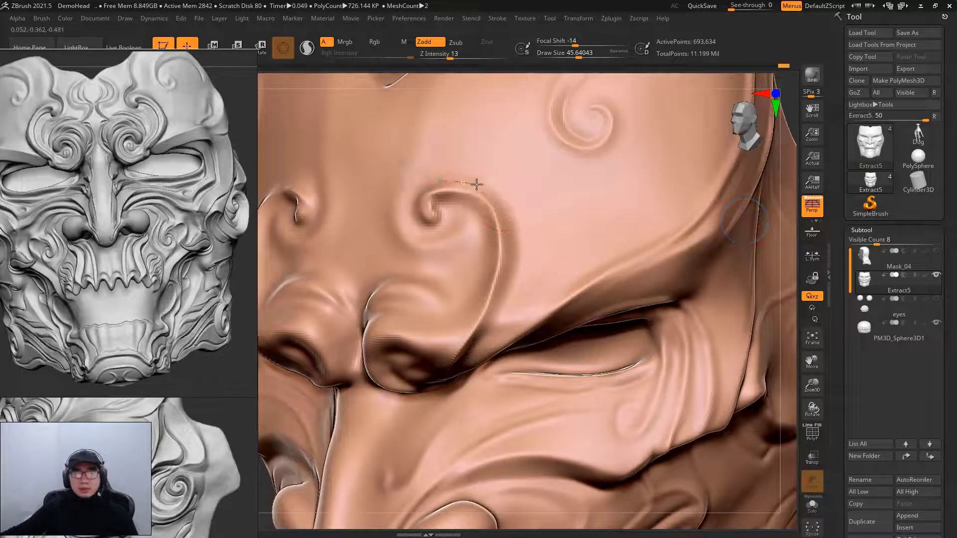
left_click_drag(513, 282, 493, 326)
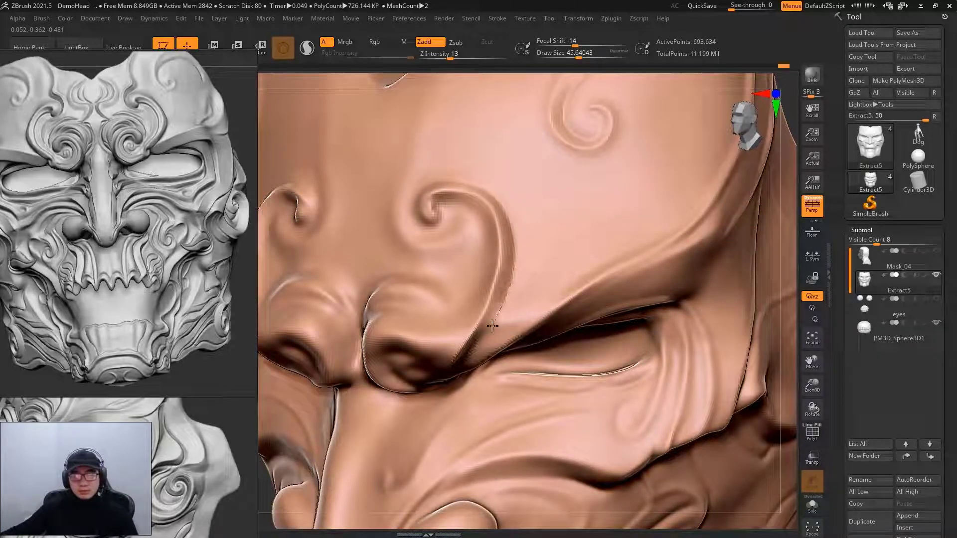
left_click_drag(464, 369, 456, 373)
From a top-down angle, reshape the dark brow crease above the eye.
left_click_drag(792, 252, 592, 264)
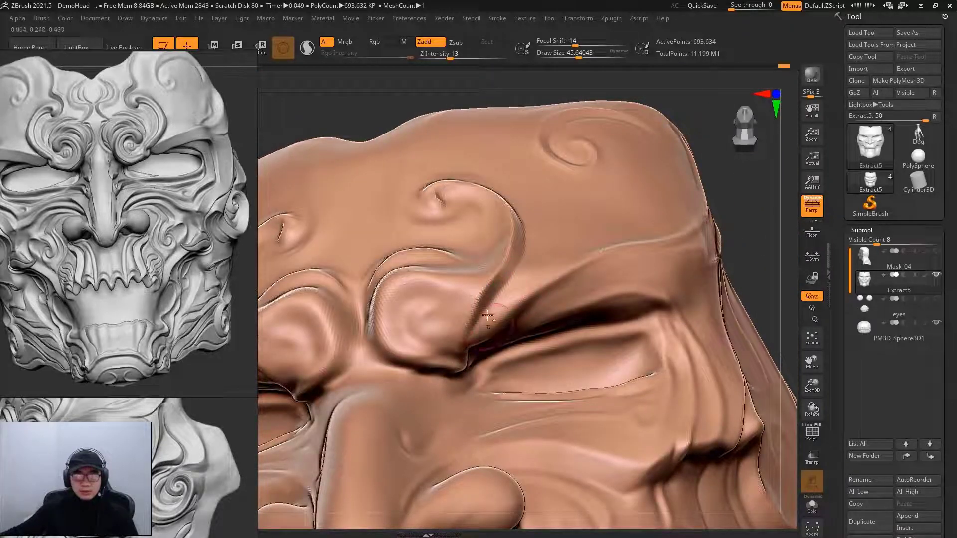
left_click_drag(704, 233, 617, 265)
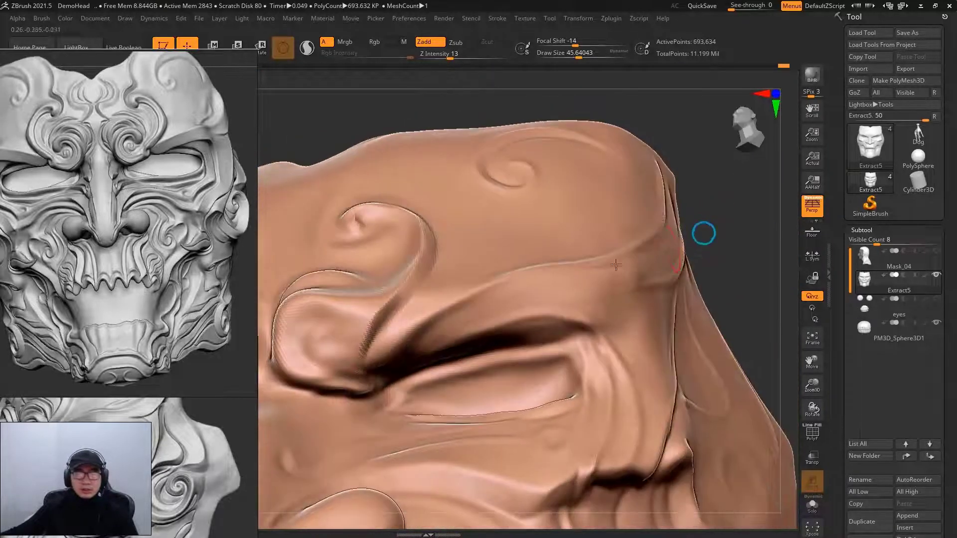
left_click_drag(418, 325, 371, 367)
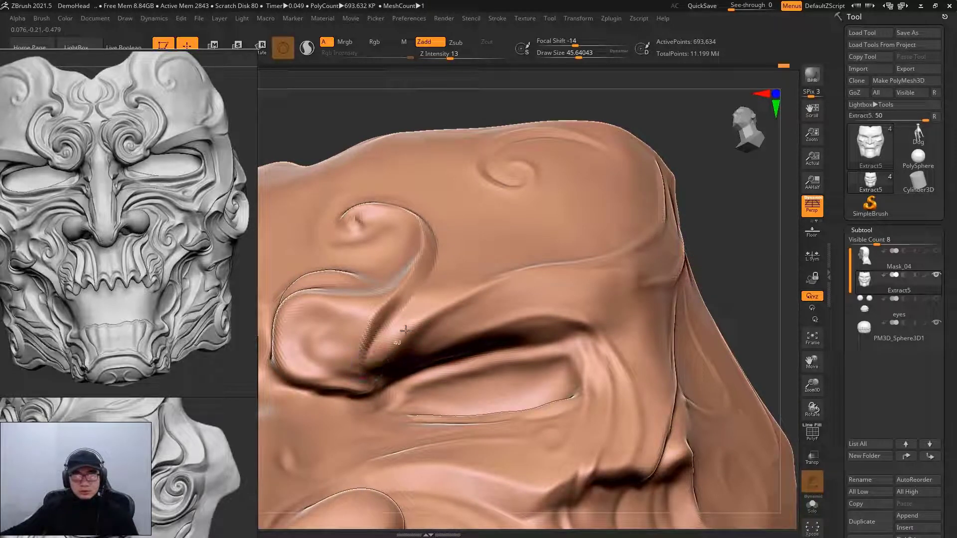
left_click_drag(581, 240, 453, 301, "alt")
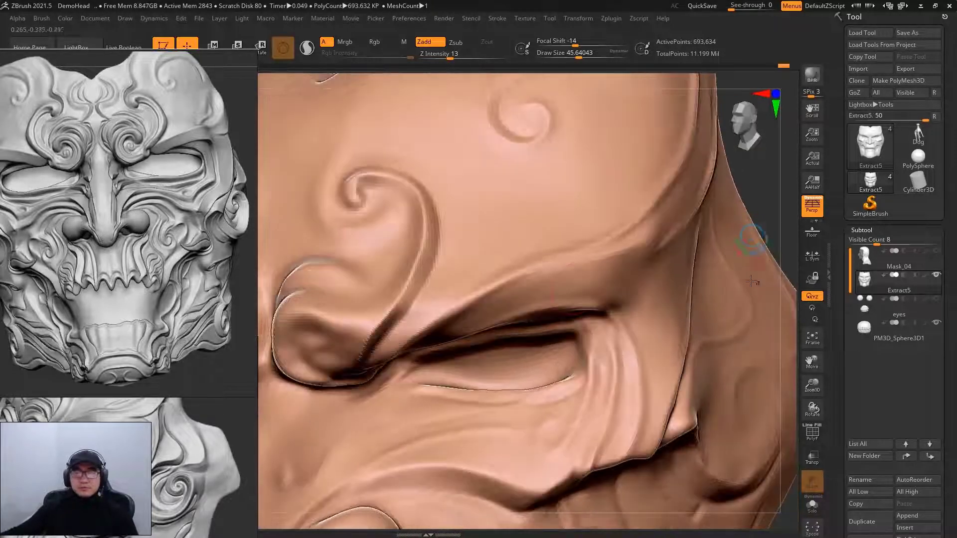
left_click_drag(661, 223, 485, 290, "alt")
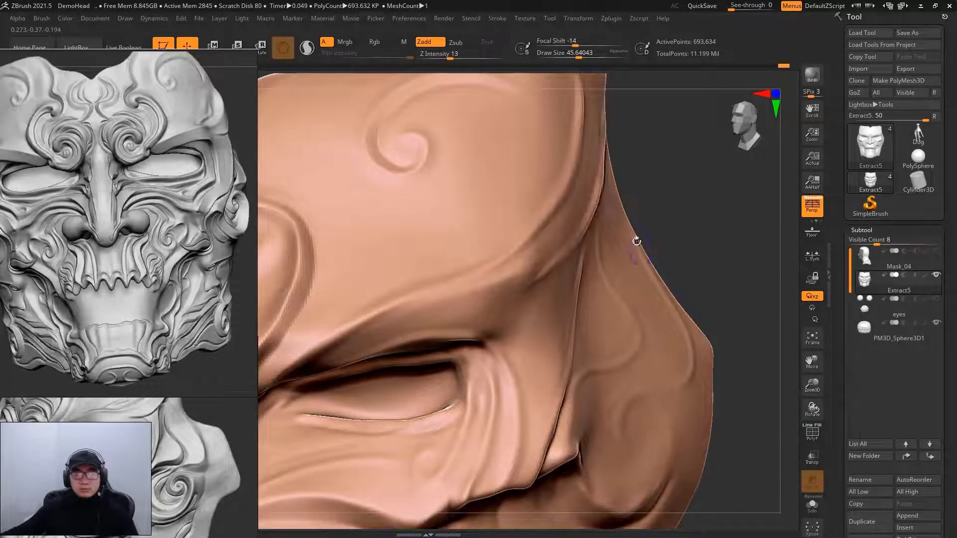
key("shift")
Switch to the TrimDynamic brush, enlarge it, and drop one subdivision level.
key("b")
key("t")
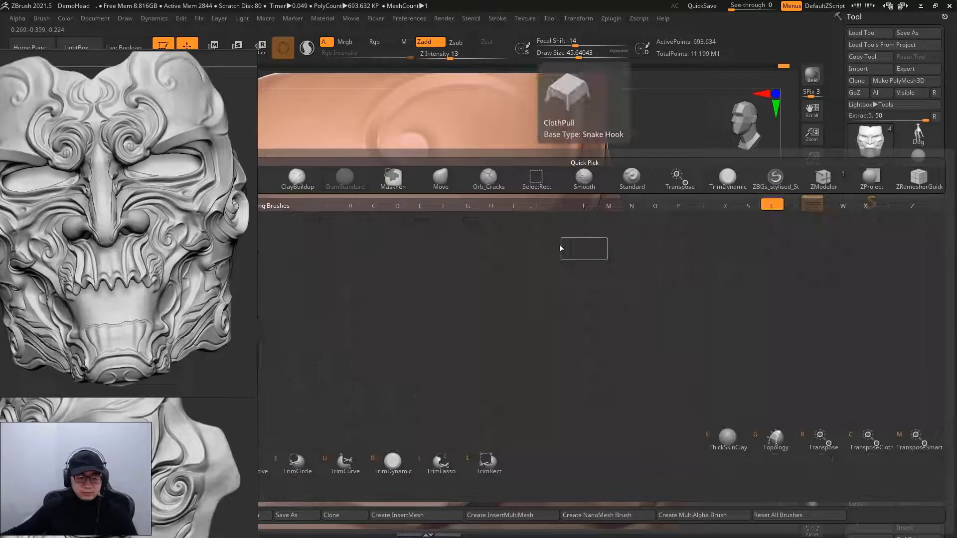
key("d")
key("space")
left_click_drag(536, 226, 544, 226)
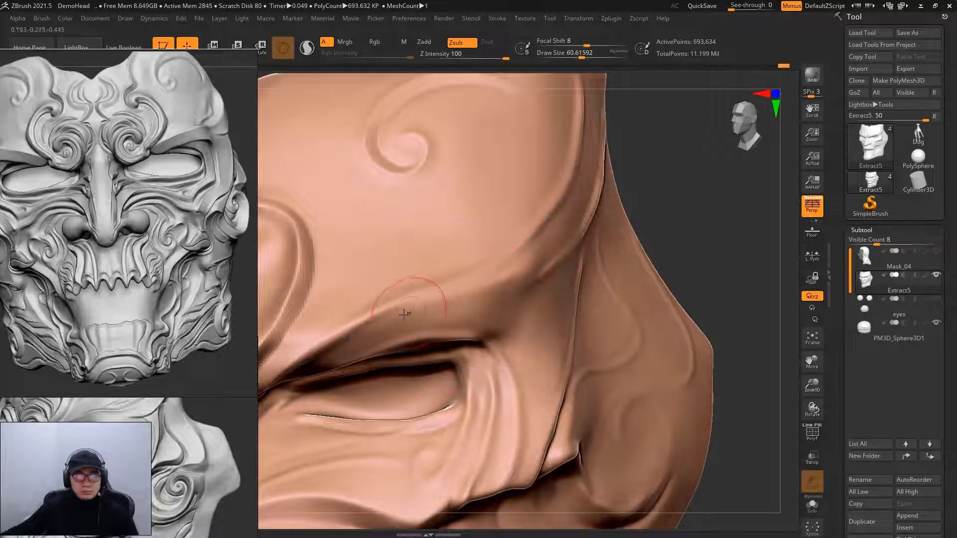
key("space")
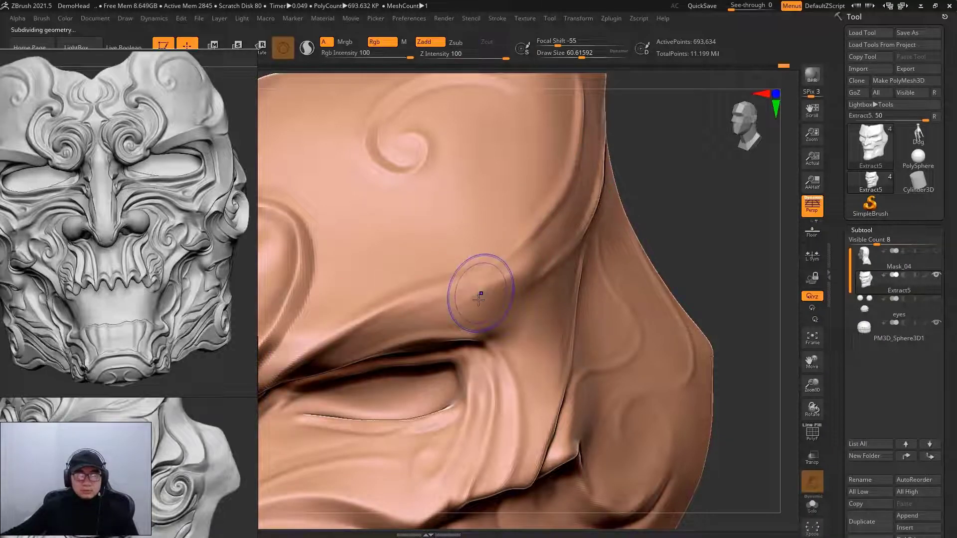
key("shift+d")
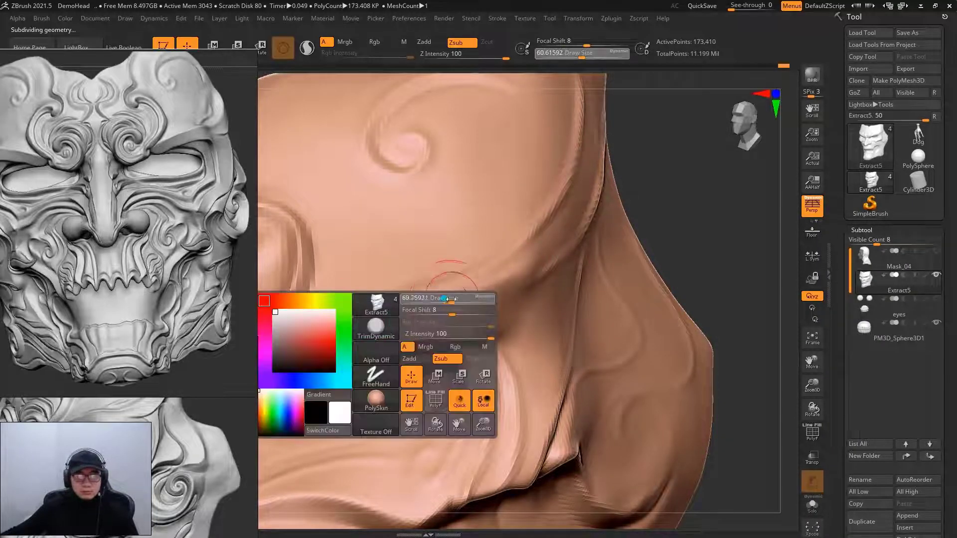
left_click_drag(436, 299, 451, 299)
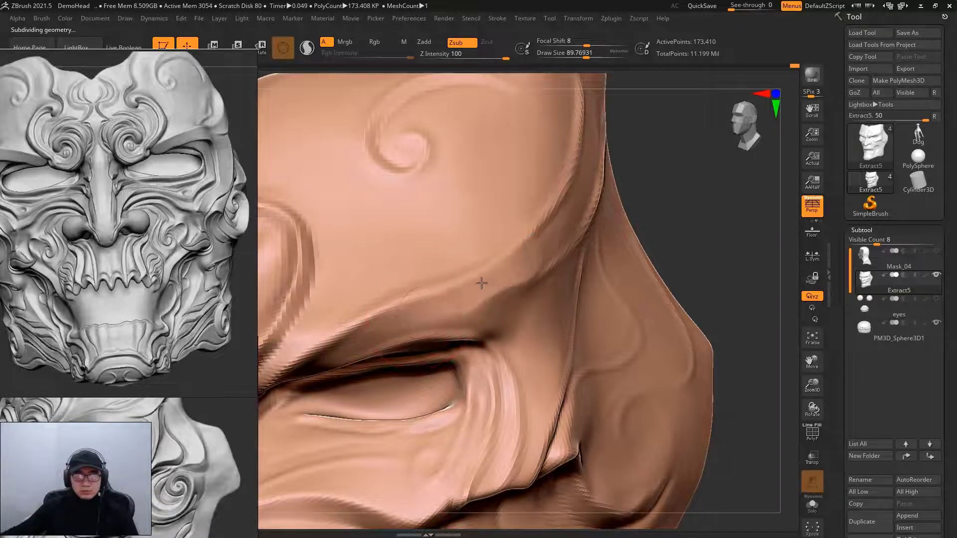
Trim the upper brow ridge and the fold beside the eye into flatter planes.
mouse_move(593, 198)
left_mouse_down()
mouse_move(675, 207)
mouse_move(614, 252)
mouse_move(544, 226)
left_mouse_up()
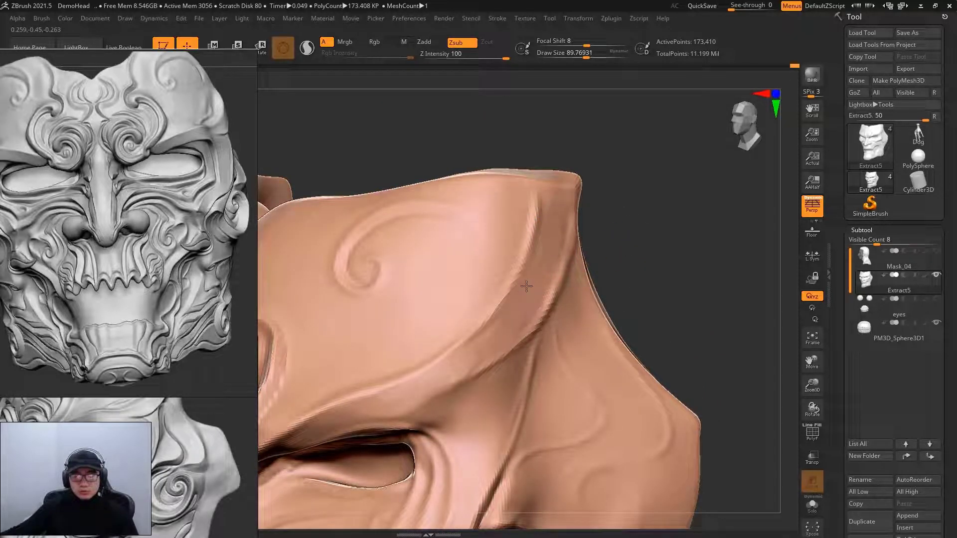
left_click_drag(496, 222, 506, 199, "shift")
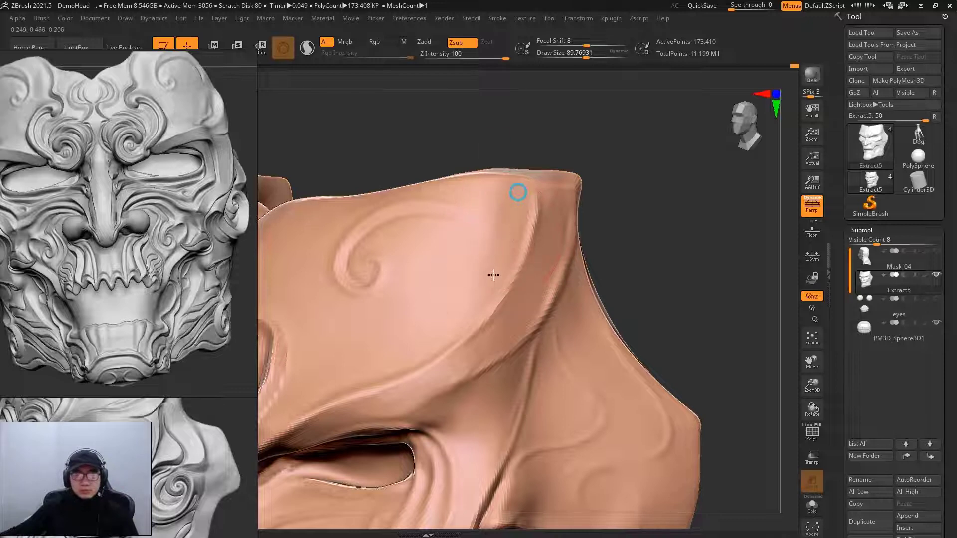
left_click_drag(656, 324, 635, 260, "alt")
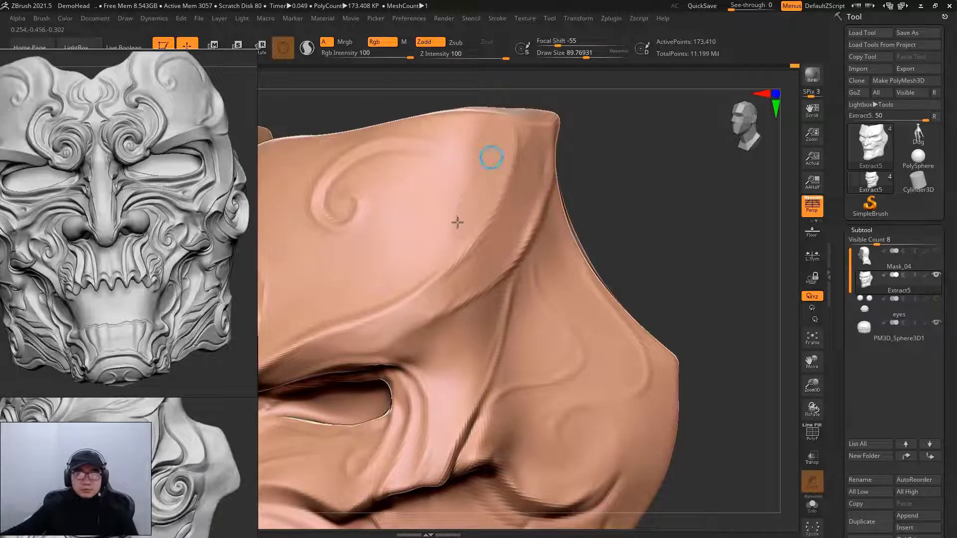
key("space")
key("space")
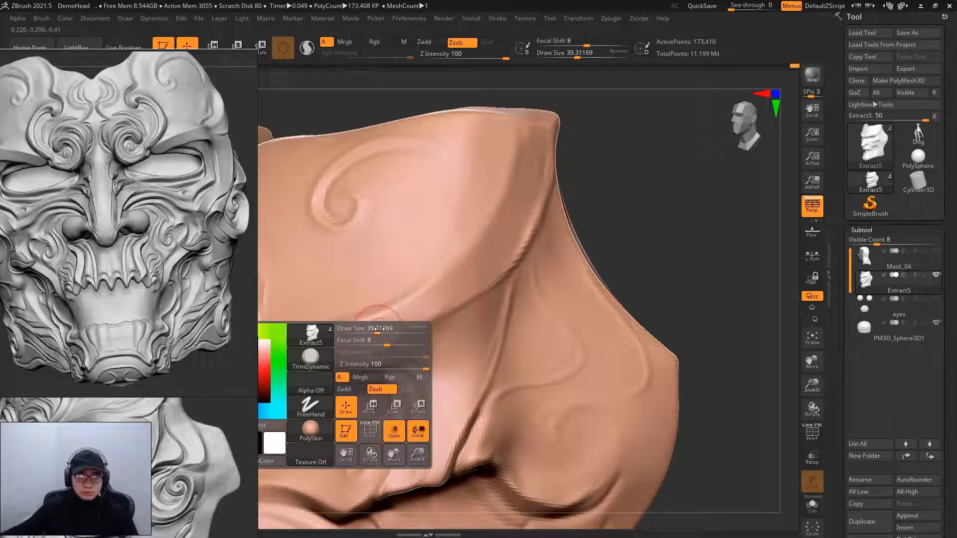
left_click_drag(373, 327, 440, 297)
left_click_drag(614, 239, 641, 224, "alt")
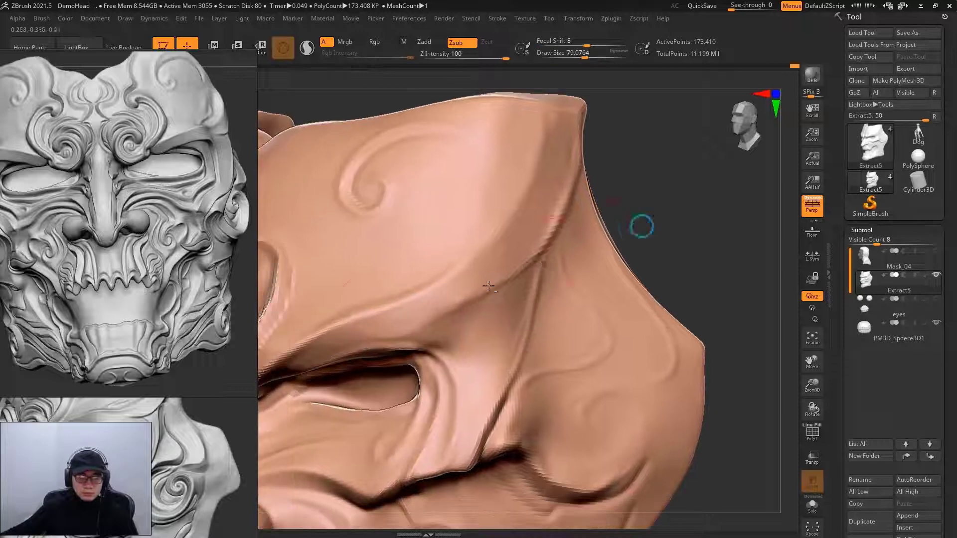
left_click(388, 315)
left_click_drag(432, 302, 428, 307)
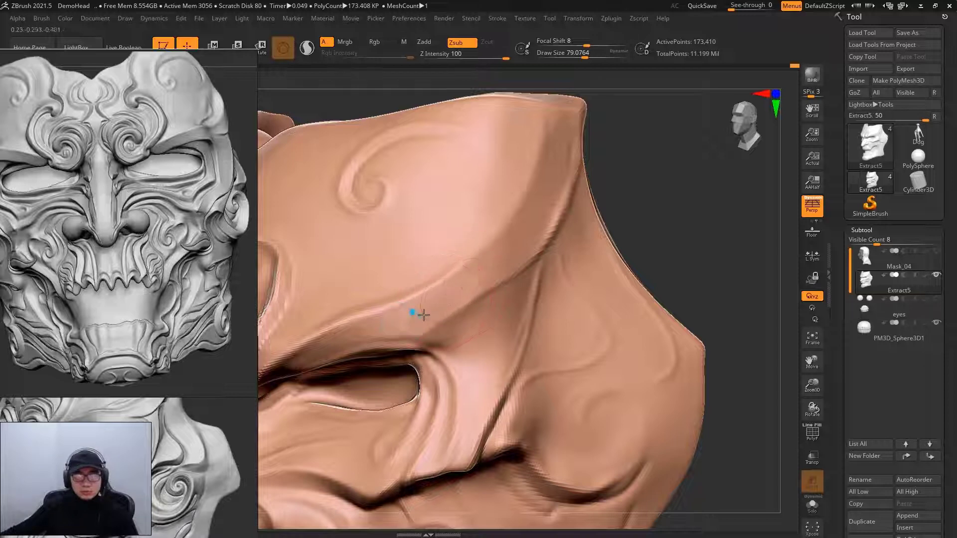
Make the brush additive, orbit to a front view, and ready a larger brush (~128.5).
key("alt")
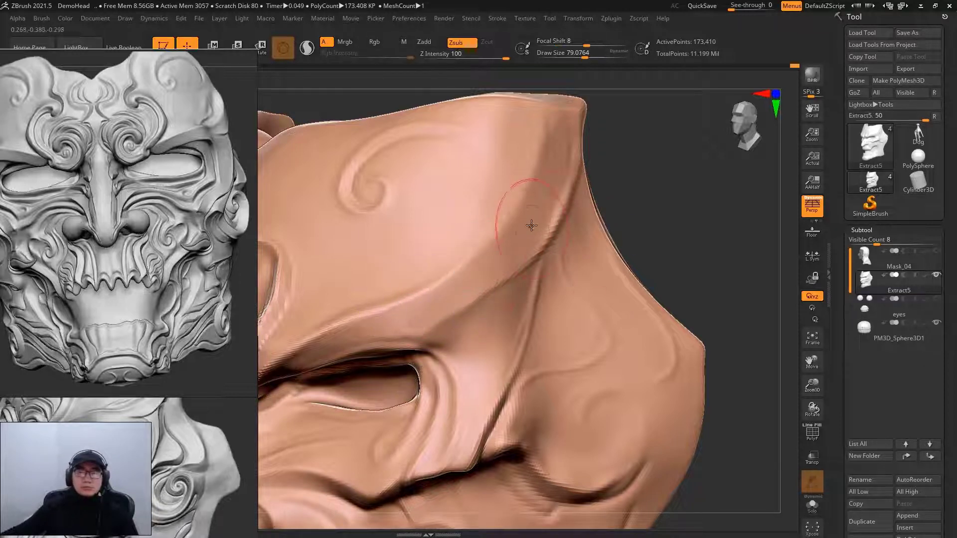
mouse_move(623, 212)
left_mouse_down()
mouse_move(568, 248)
mouse_move(583, 289)
left_mouse_up()
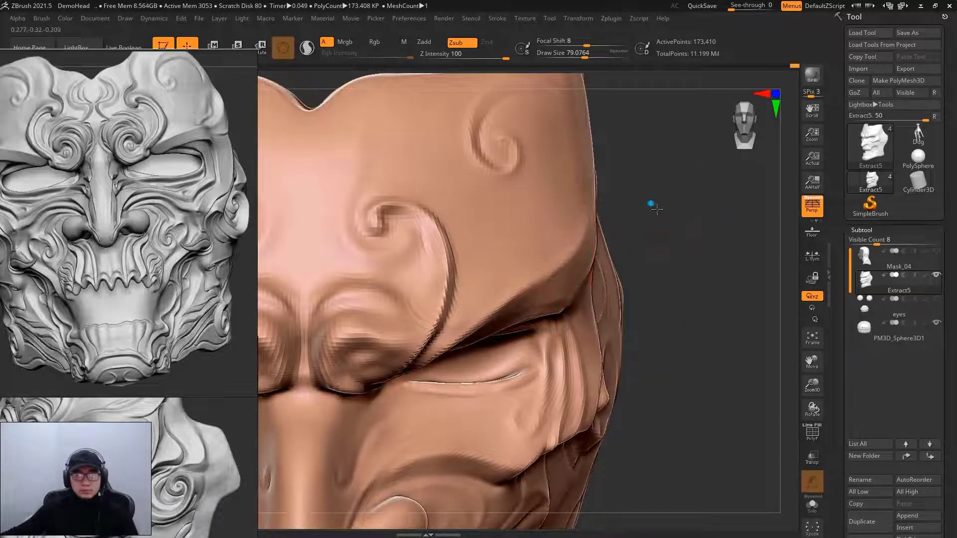
left_click_drag(657, 209, 658, 254)
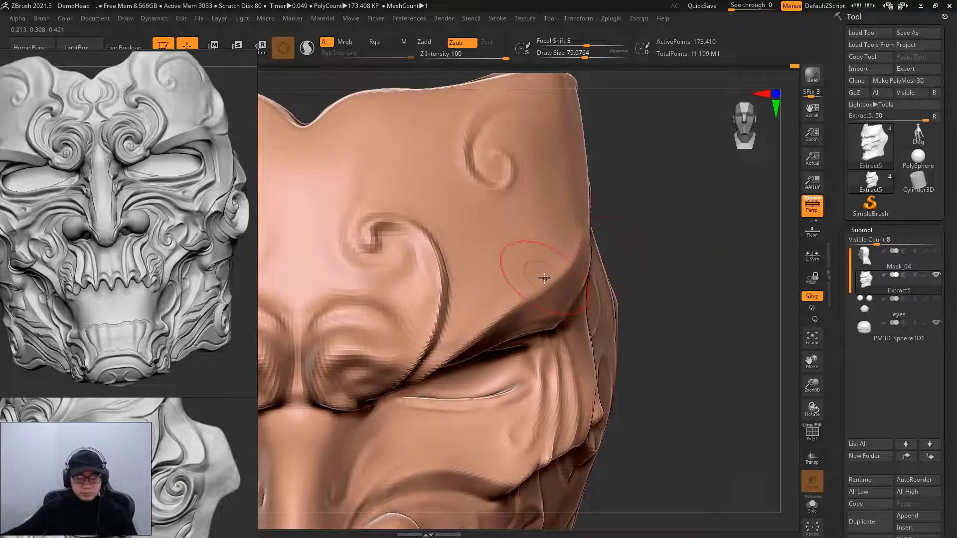
key("space")
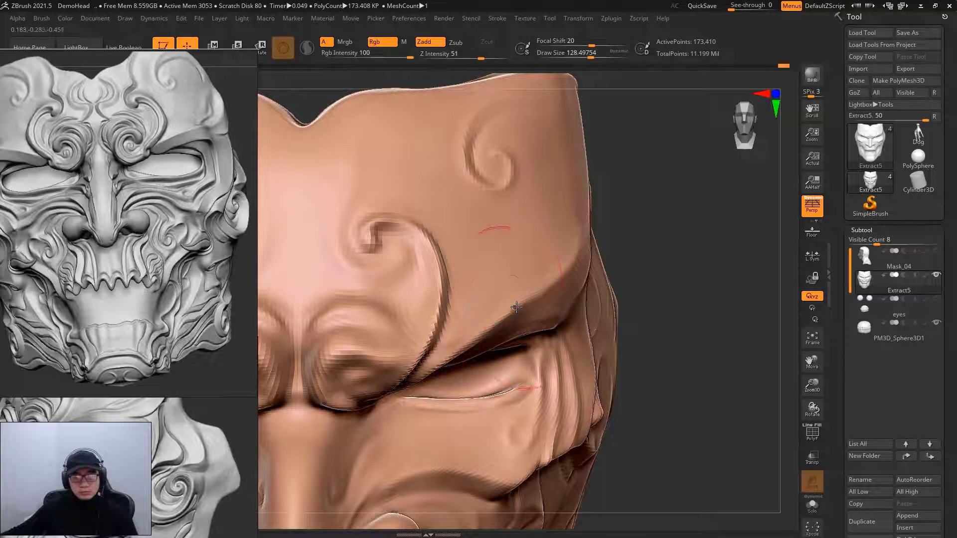
left_click_drag(683, 247, 644, 220, "shift")
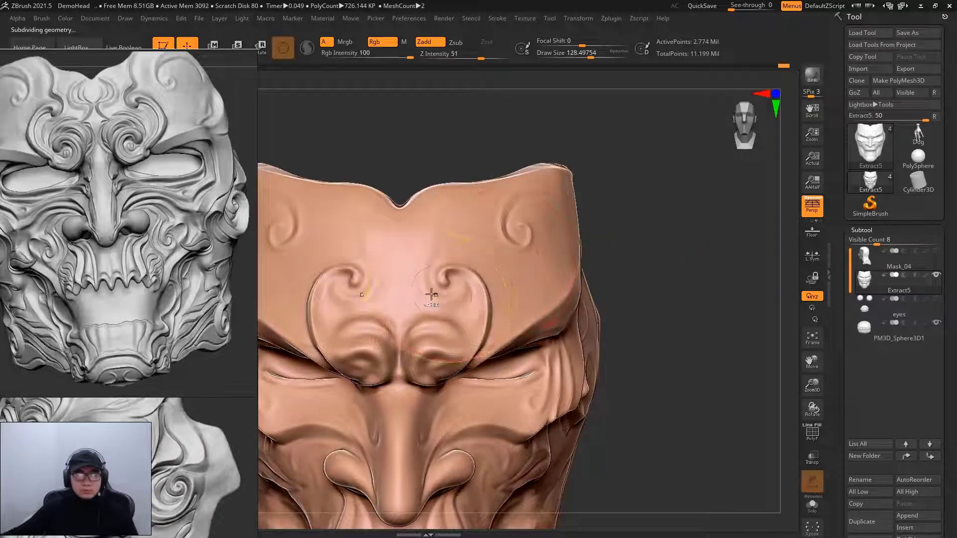
scroll(482, 270, "up", 3)
key("space")
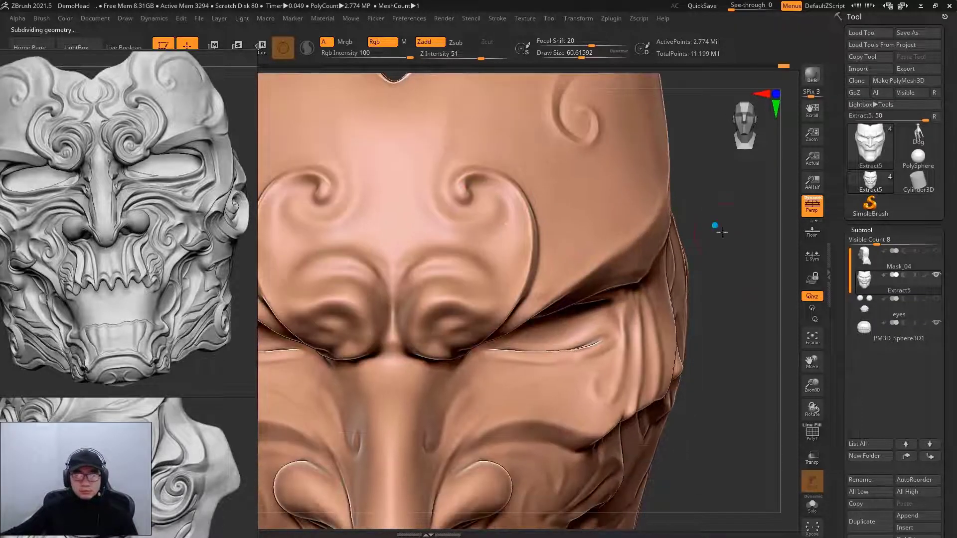
left_click_drag(689, 246, 467, 189)
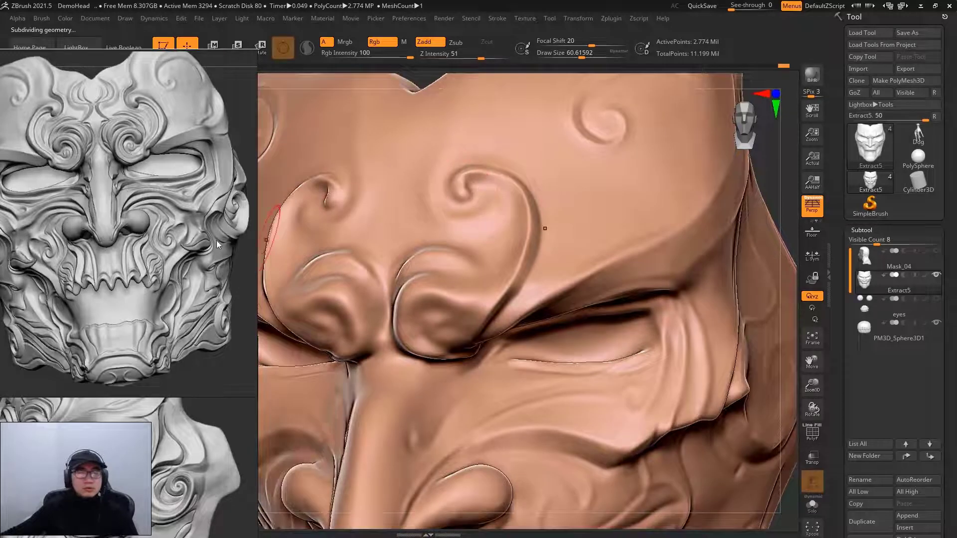
scroll(216, 241, "down", 3)
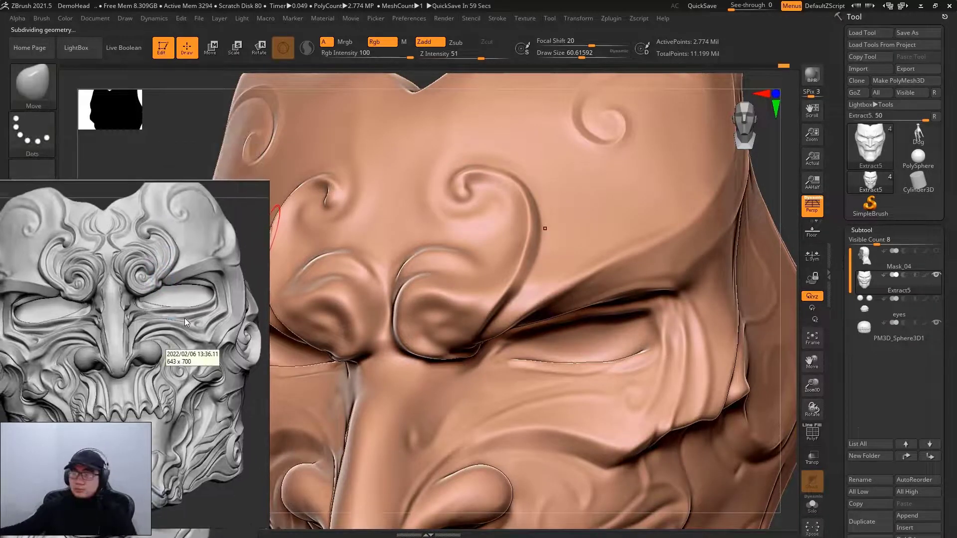
scroll(184, 318, "down", 2)
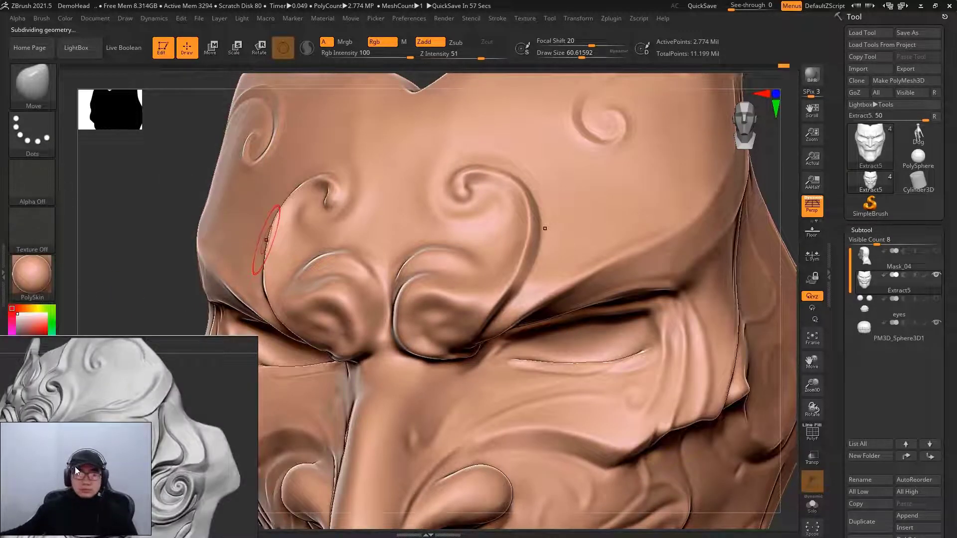
scroll(76, 470, "down", 2)
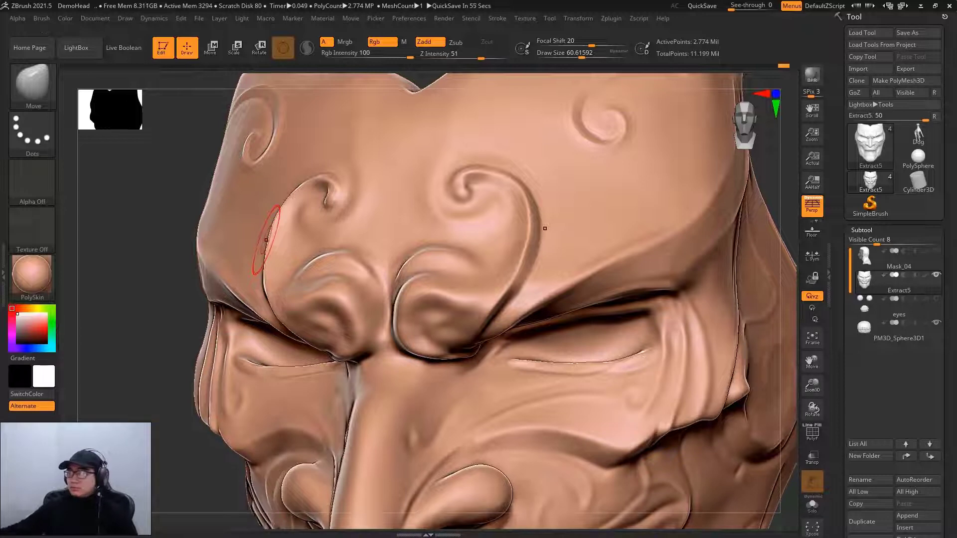
mouse_move(150, 293)
left_mouse_down()
mouse_move(132, 278)
mouse_move(666, 216)
left_mouse_up()
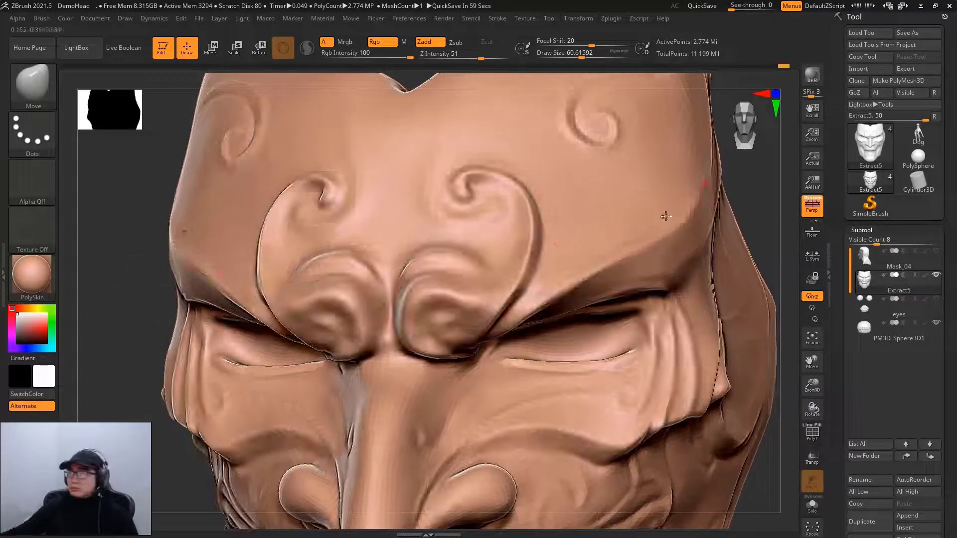
left_click_drag(758, 205, 667, 224)
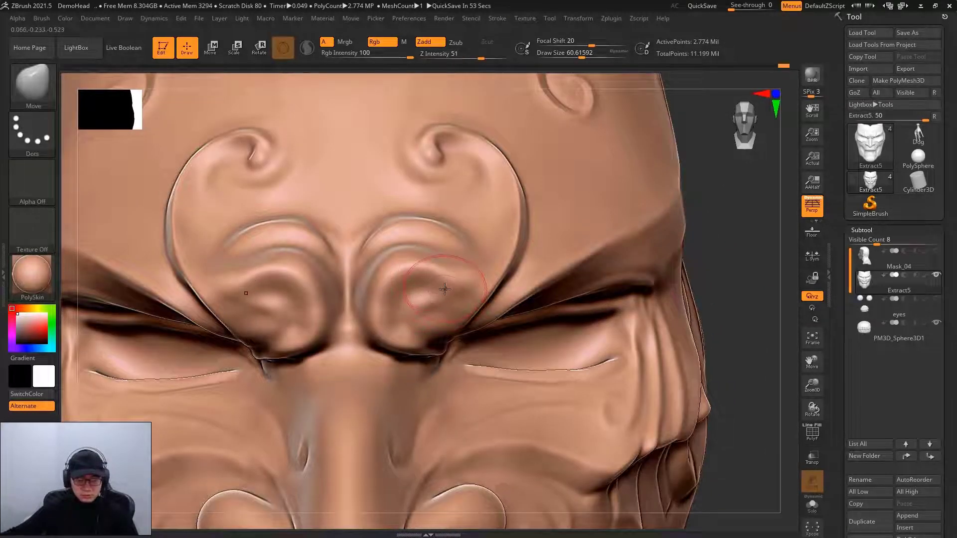
Briefly pick DamStandard, then nudge the brow curl with a wider Move brush.
key("b")
key("d")
key("s")
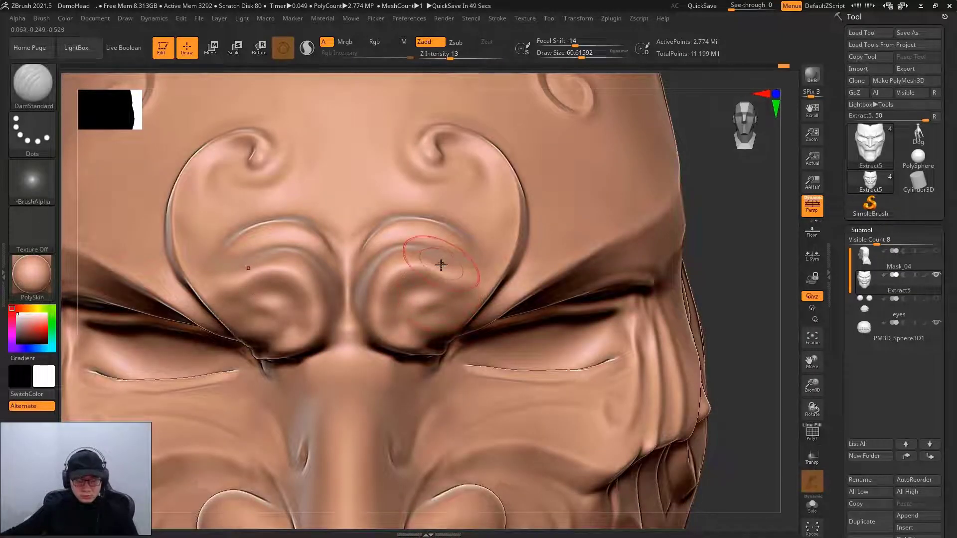
key("b")
key("m")
key("v")
key("space")
mouse_move(441, 262)
left_mouse_down()
mouse_move(734, 229)
mouse_move(630, 238)
left_mouse_up()
key("space")
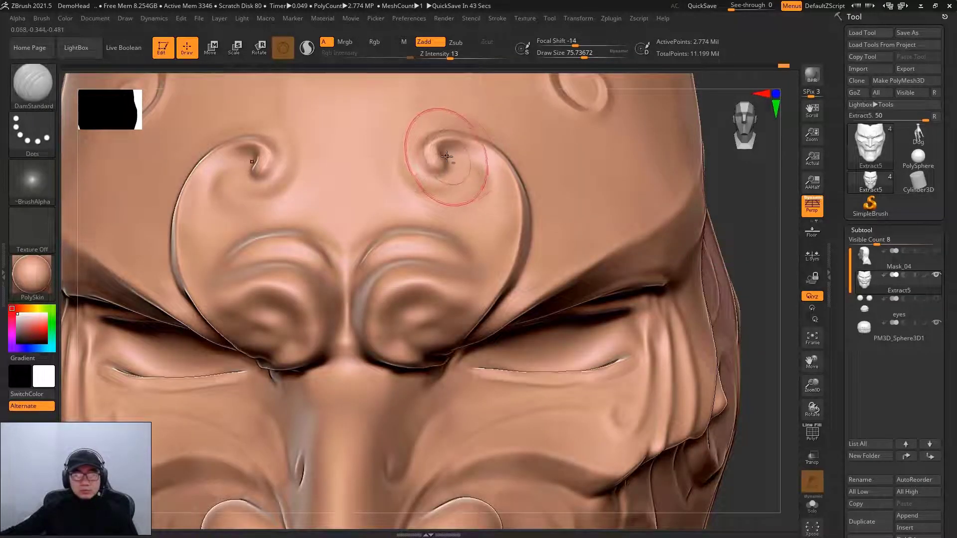
Switch to DamStandard and carve a mirrored groove down the right brow curl edge.
key("b")
key("d")
key("s")
key("space")
left_click_drag(767, 201, 763, 174)
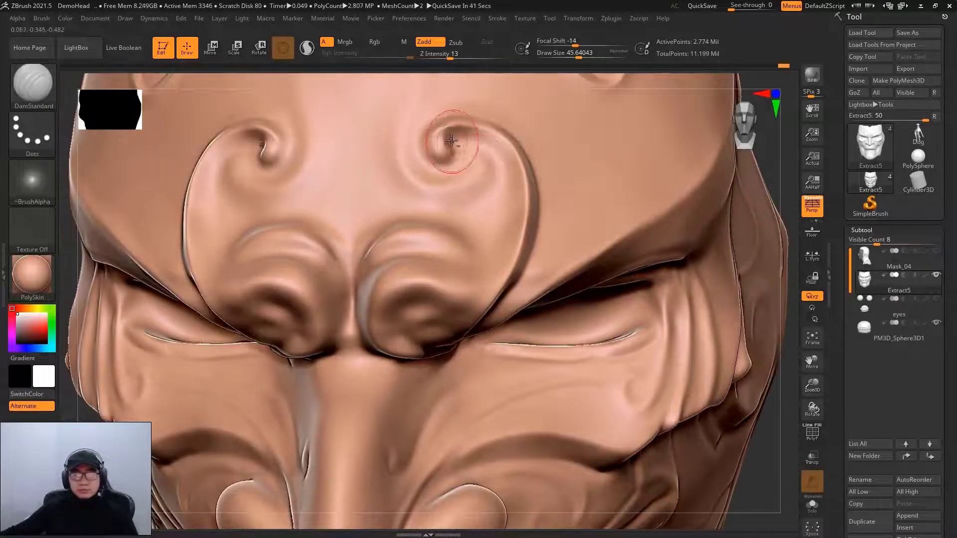
left_click_drag(507, 200, 473, 314)
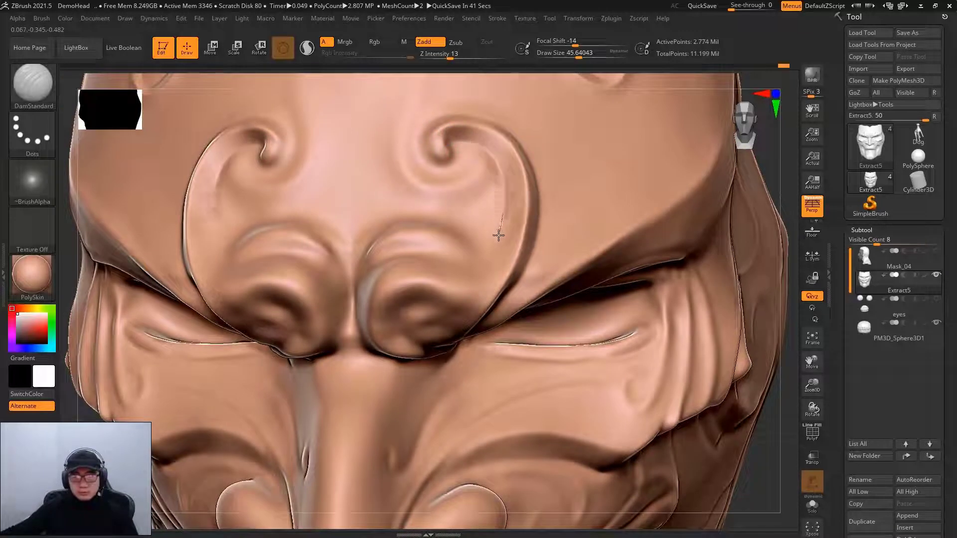
left_click_drag(773, 199, 775, 214)
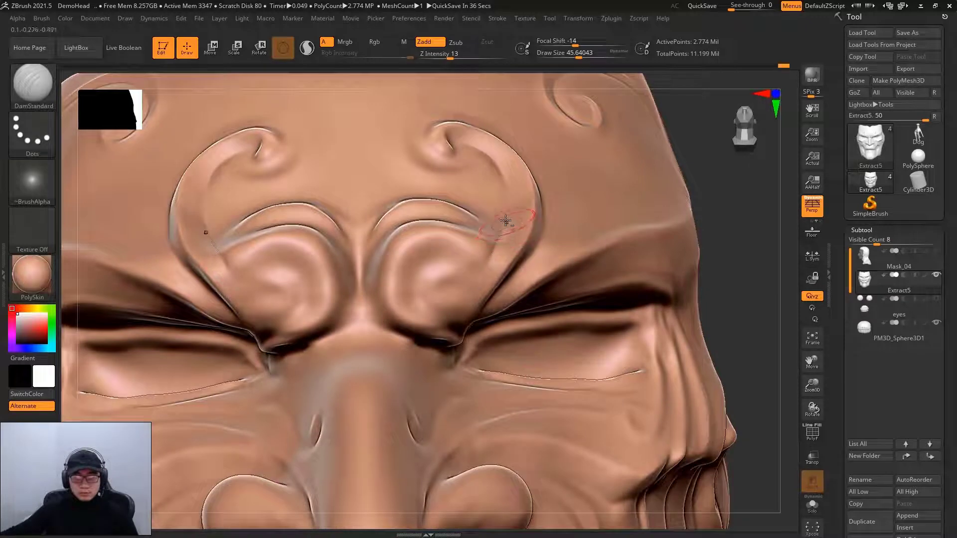
left_click_drag(483, 274, 480, 283)
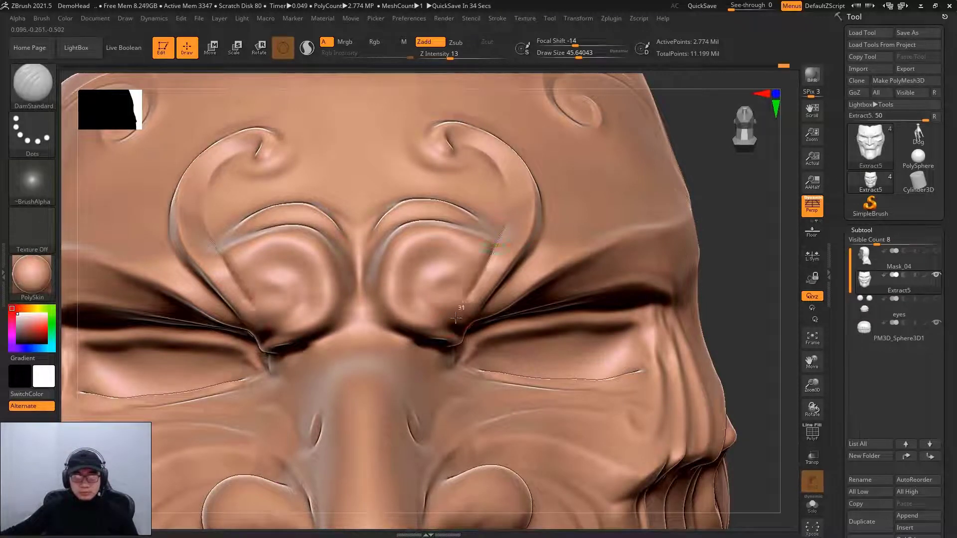
left_click_drag(456, 318, 457, 319)
left_click_drag(761, 250, 752, 235)
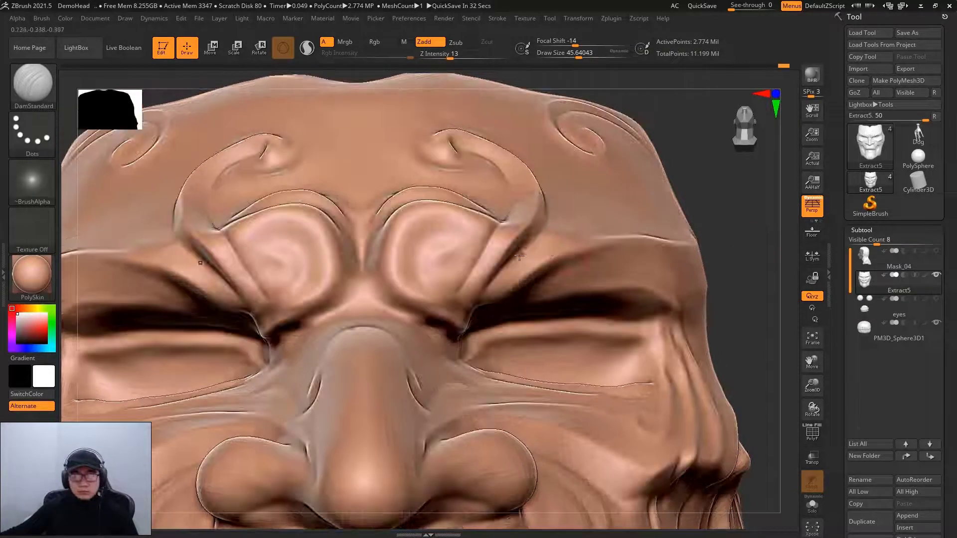
Smooth the inner brow curl surfaces on both sides.
right_click_drag(520, 255, 498, 239)
left_click_drag(476, 279, 514, 234, "shift")
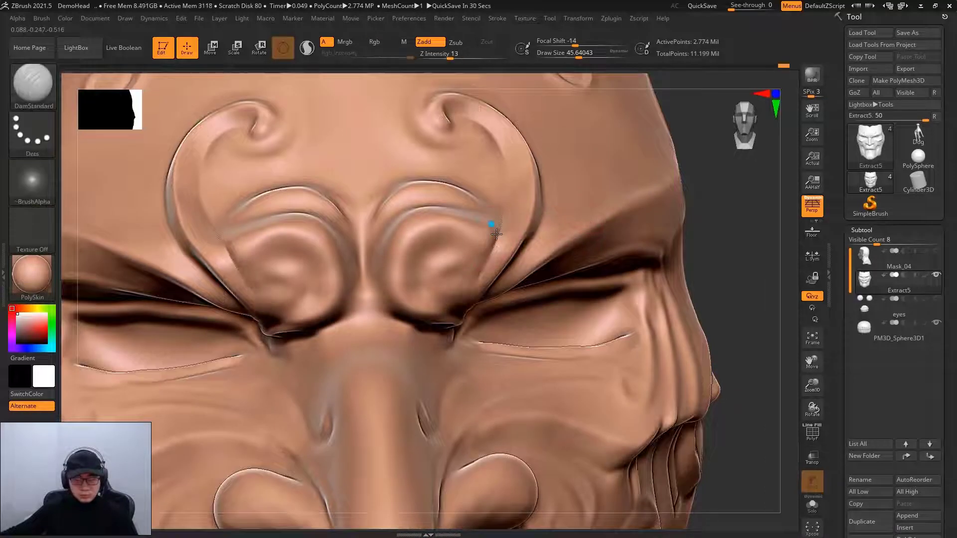
mouse_move(470, 285)
left_mouse_down("shift")
mouse_move(439, 242)
mouse_move(444, 249)
left_mouse_up("shift")
right_click_drag(444, 249, 502, 261)
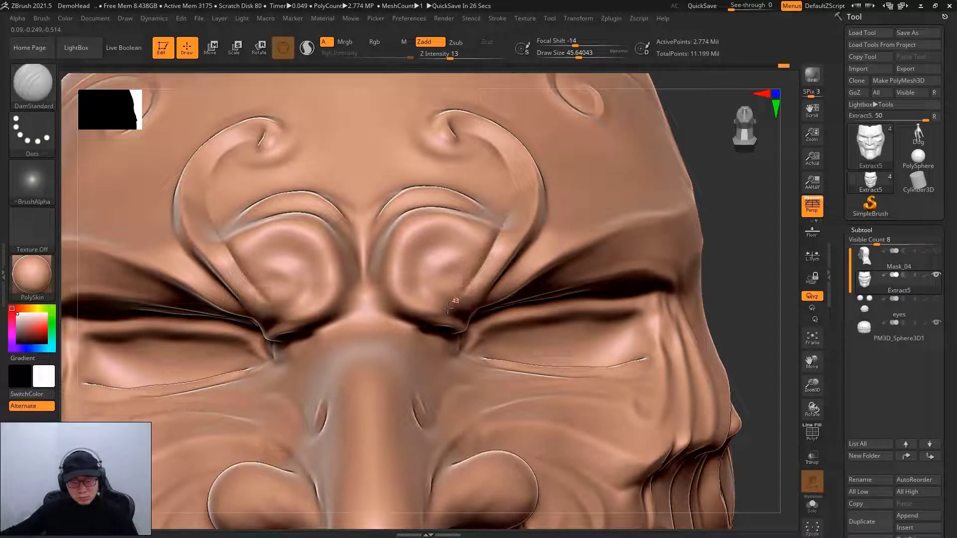
Carve and deepen the spiral crease inside each inner brow swirl.
mouse_move(421, 298)
left_mouse_down()
mouse_move(422, 254)
mouse_move(457, 246)
left_mouse_up()
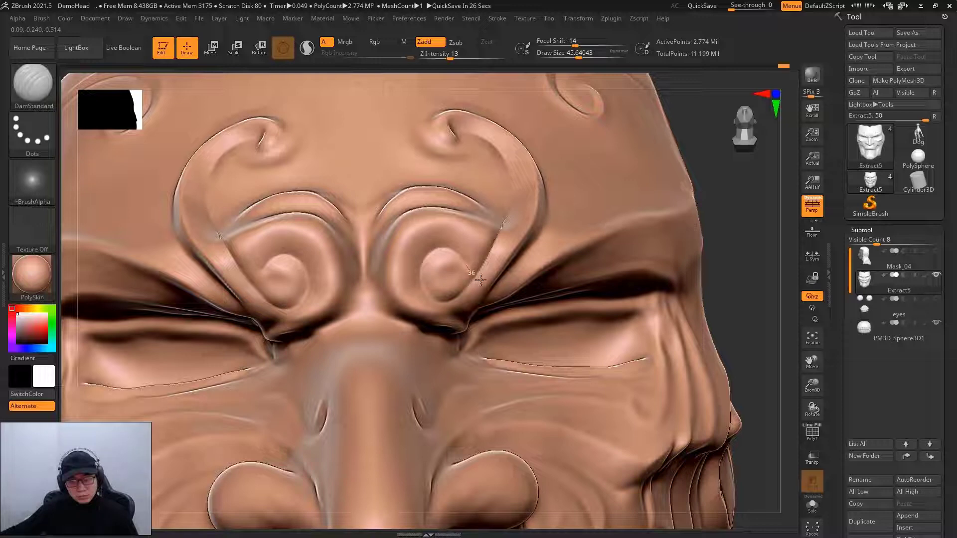
left_click_drag(748, 228, 462, 225)
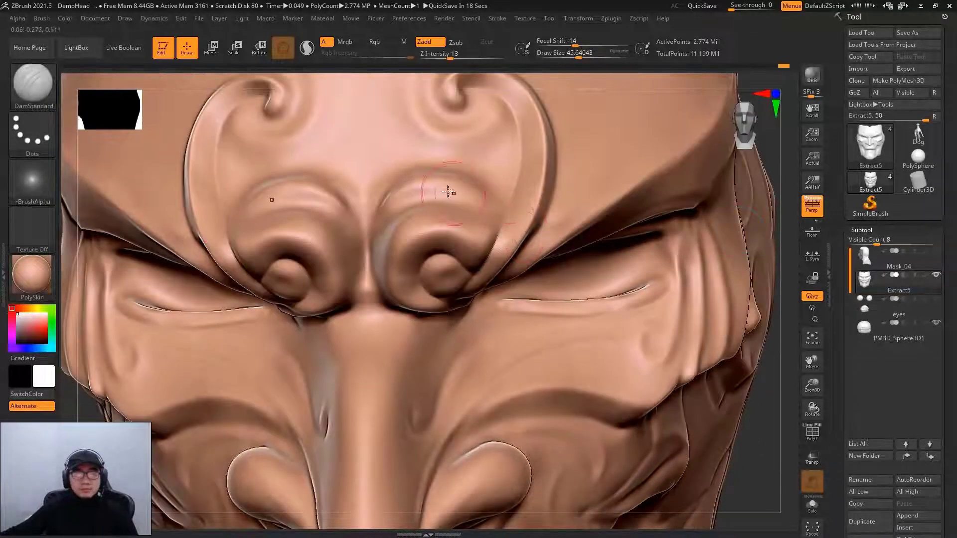
mouse_move(775, 191)
left_mouse_down()
mouse_move(758, 175)
mouse_move(780, 278)
mouse_move(754, 259)
mouse_move(759, 246)
left_mouse_up()
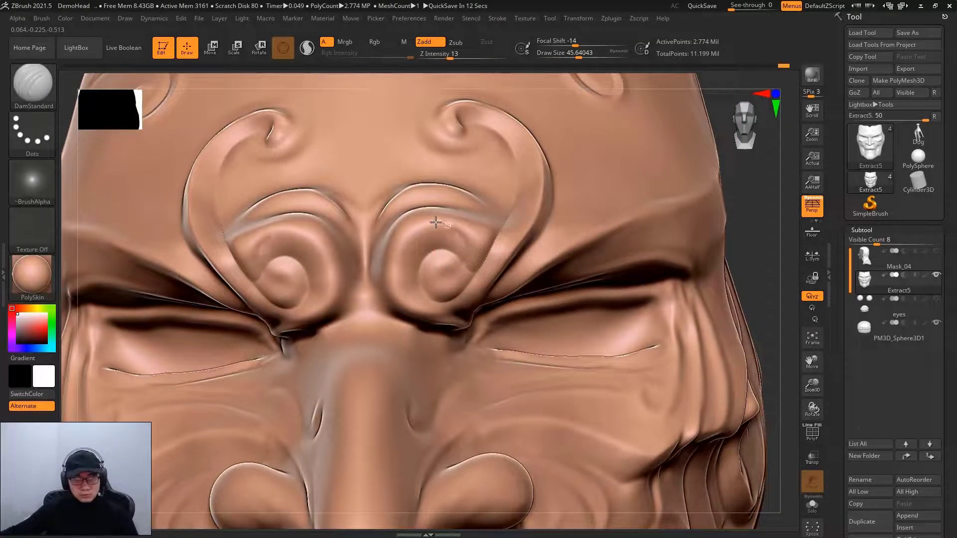
mouse_move(462, 229)
left_mouse_down()
mouse_move(400, 295)
mouse_move(435, 318)
mouse_move(485, 295)
left_mouse_up()
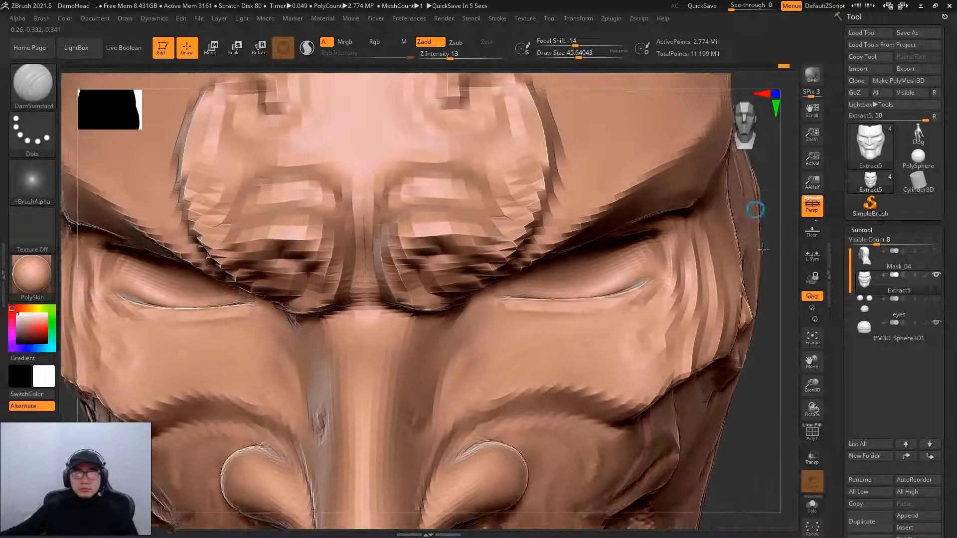
right_click_drag(484, 295, 600, 248)
right_click_drag(774, 333, 463, 268)
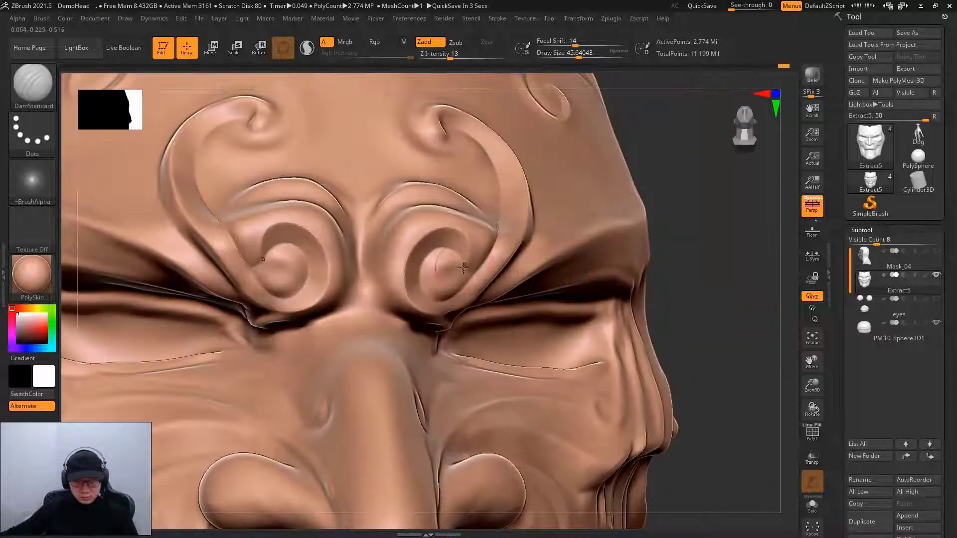
left_click_drag(448, 272, 444, 281)
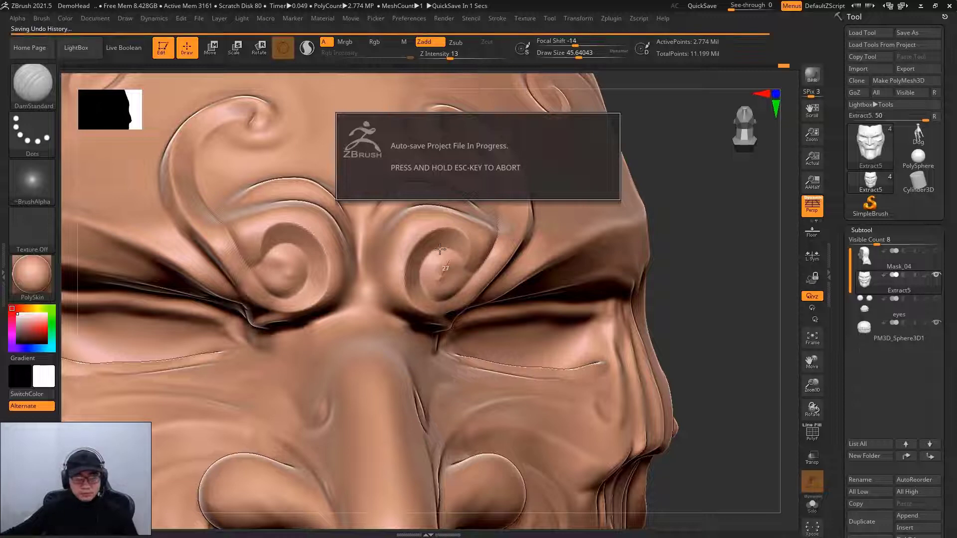
left_click_drag(720, 245, 483, 219)
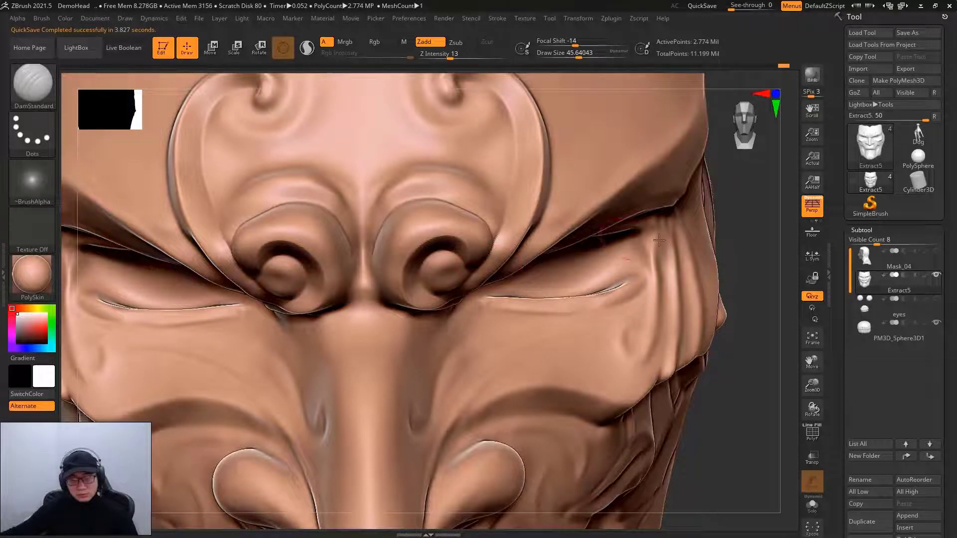
Deepen the brow scroll edges beside the nose, then smooth them and the area between.
left_click_drag(498, 236, 374, 225)
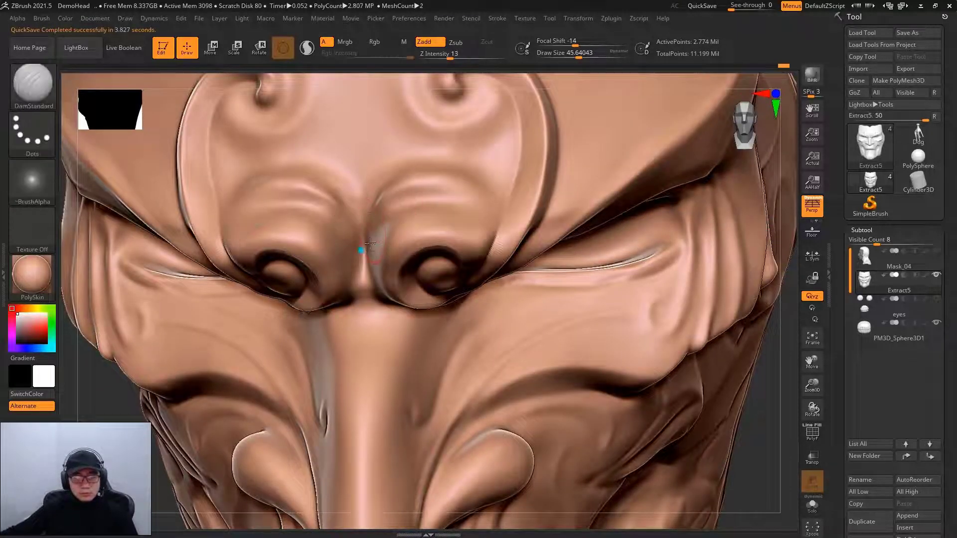
left_click_drag(435, 199, 487, 254)
left_click_drag(790, 246, 648, 260)
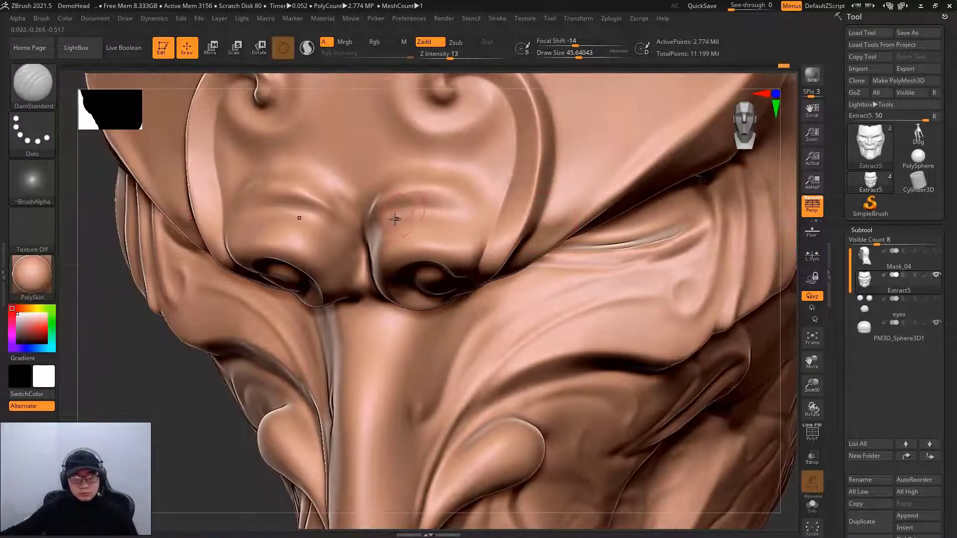
mouse_move(424, 203)
left_mouse_down()
mouse_move(478, 230)
mouse_move(484, 259)
left_mouse_up()
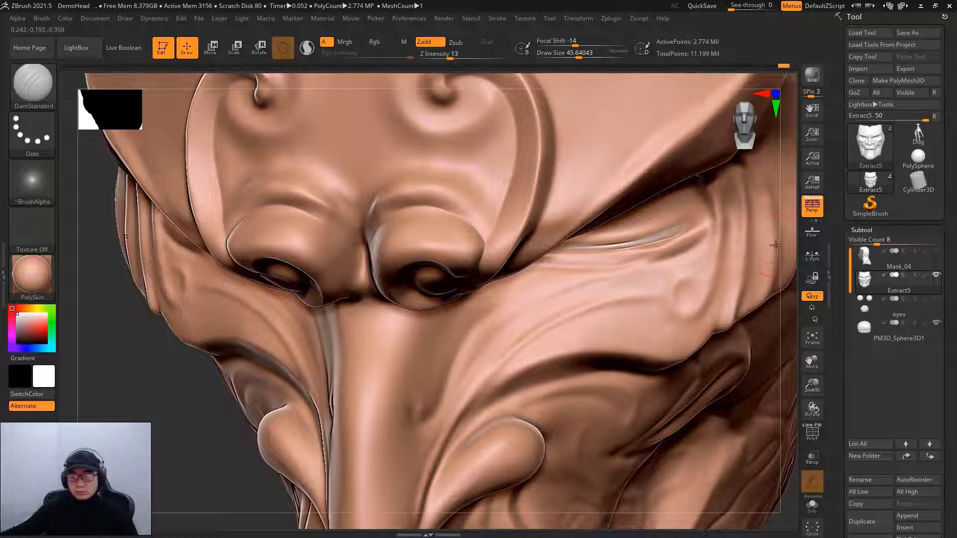
left_click_drag(775, 246, 780, 235)
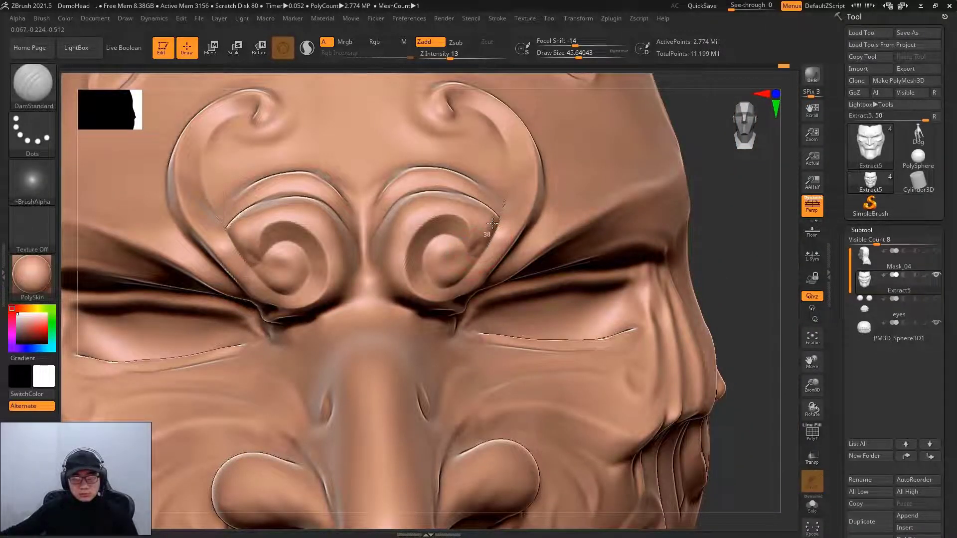
left_click_drag(493, 222, 493, 232)
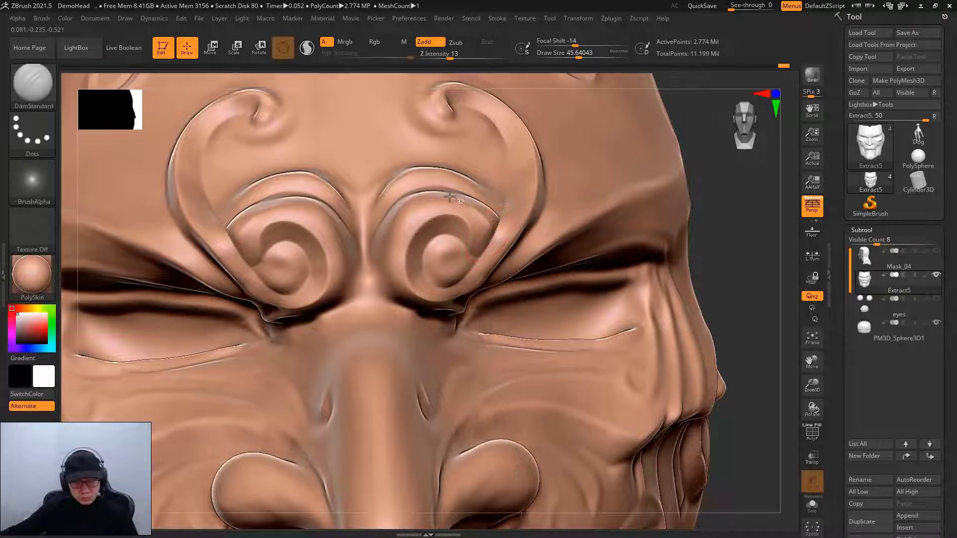
left_click_drag(450, 197, 412, 203)
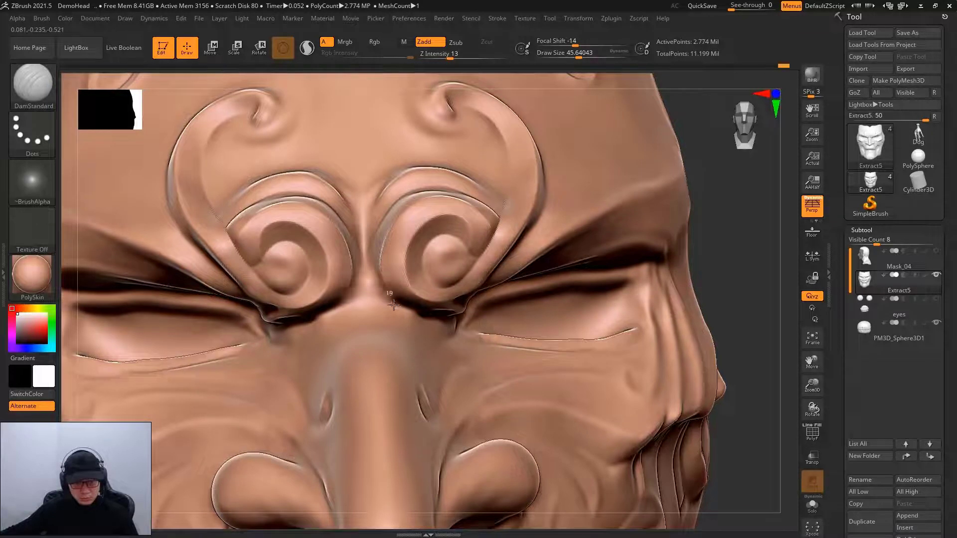
left_click_drag(379, 259, 394, 305)
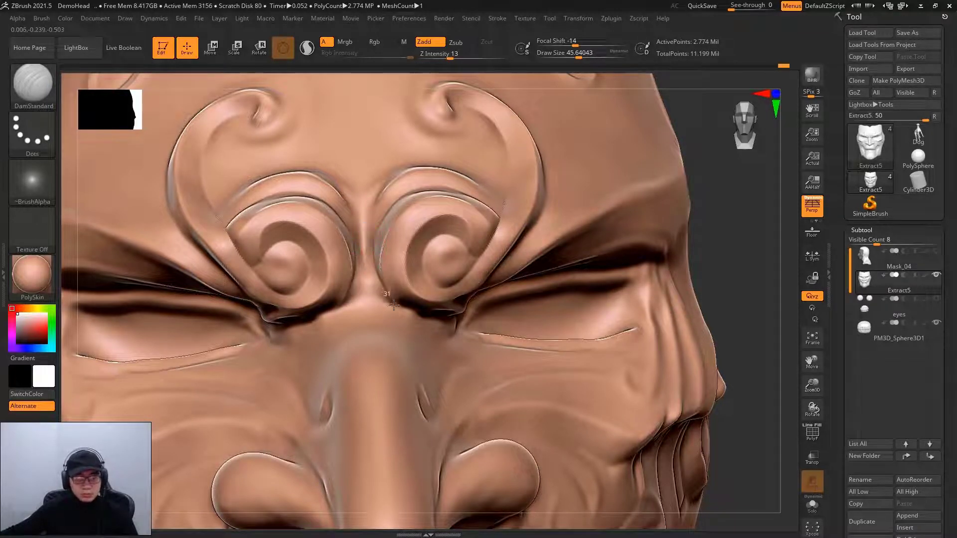
Crease the tops of the rounded curl ends above the nose bridge.
left_click_drag(776, 258, 769, 227)
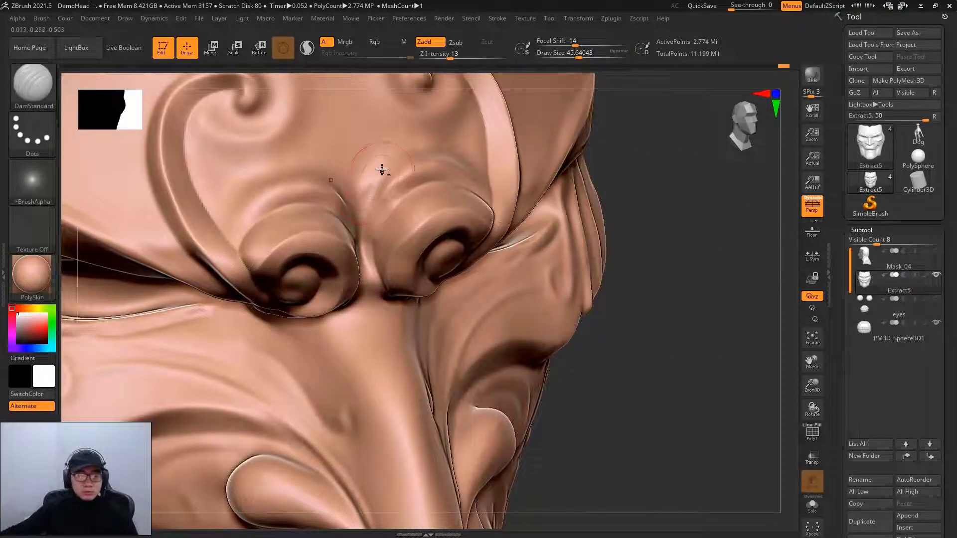
left_click_drag(695, 198, 708, 224)
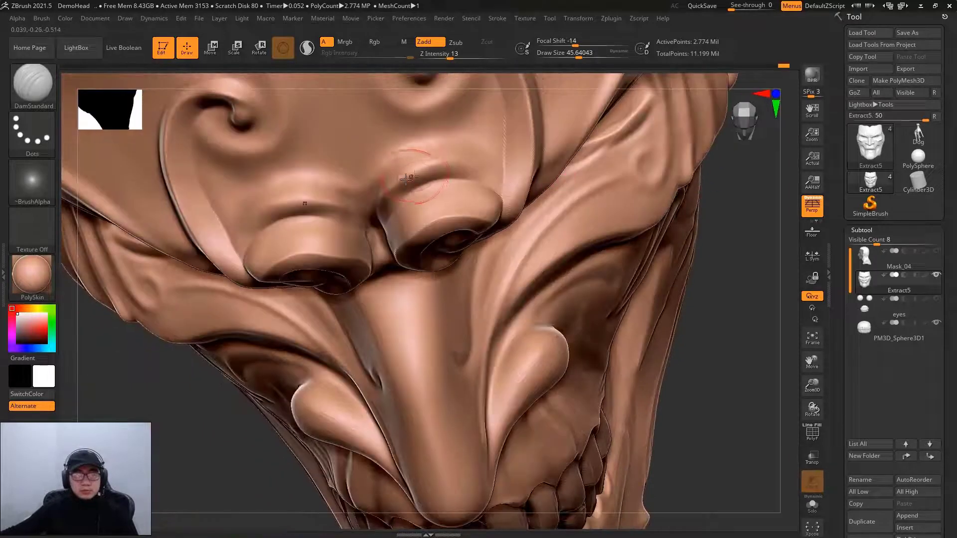
mouse_move(377, 209)
left_mouse_down()
mouse_move(429, 169)
mouse_move(466, 171)
mouse_move(491, 186)
left_mouse_up()
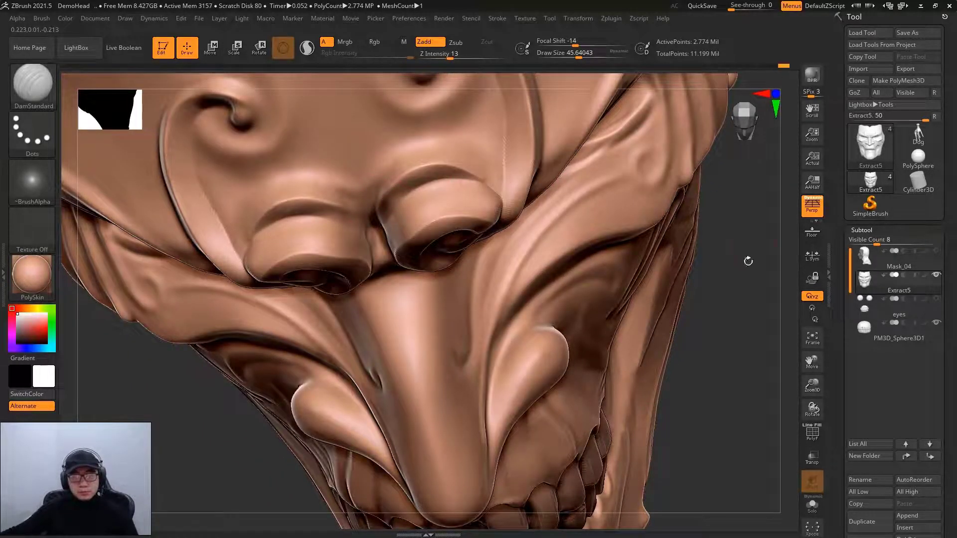
left_click_drag(748, 243, 752, 264)
Soften the right curl-end crease and carve a groove around the brow spirals' inner curls.
left_click_drag(379, 185, 498, 180)
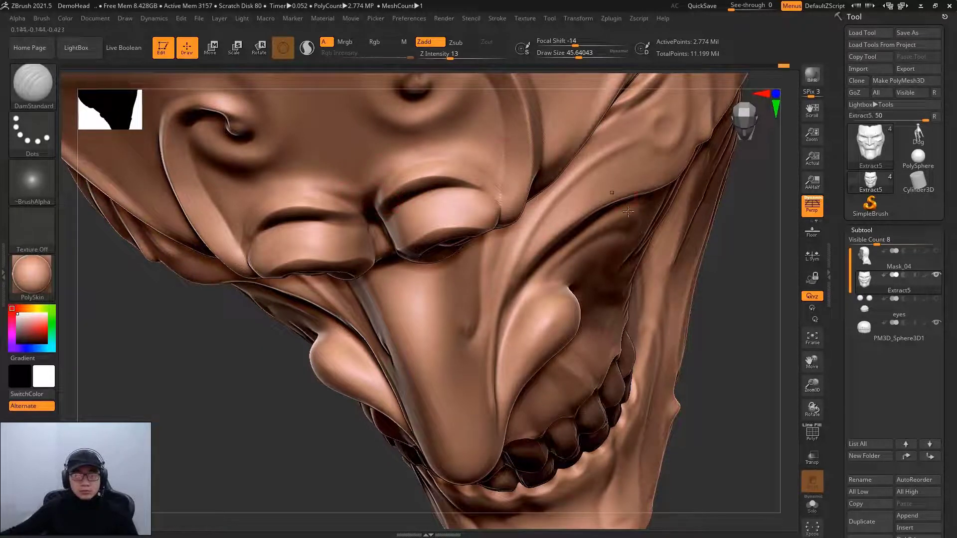
mouse_move(701, 256)
left_mouse_down()
mouse_move(751, 249)
mouse_move(705, 235)
mouse_move(397, 306)
left_mouse_up()
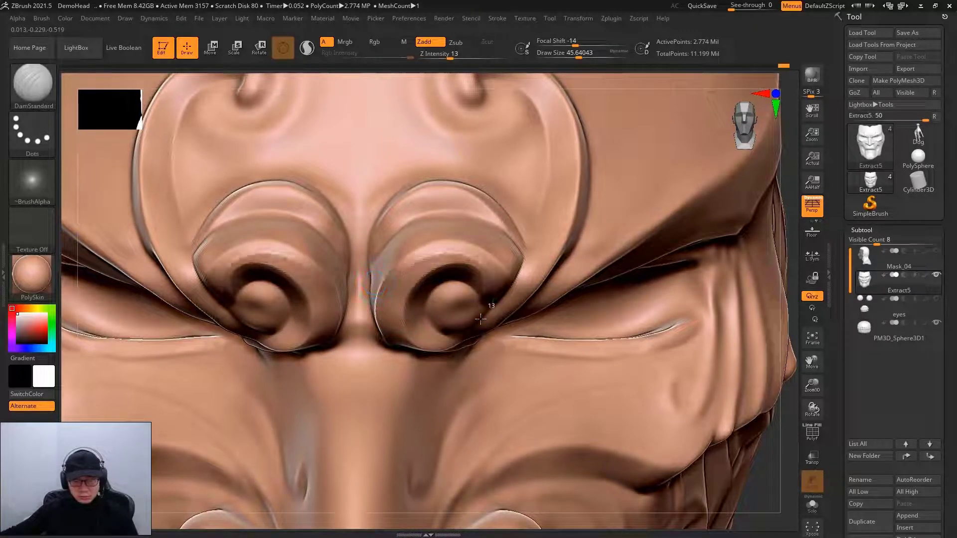
left_click_drag(784, 167, 681, 183)
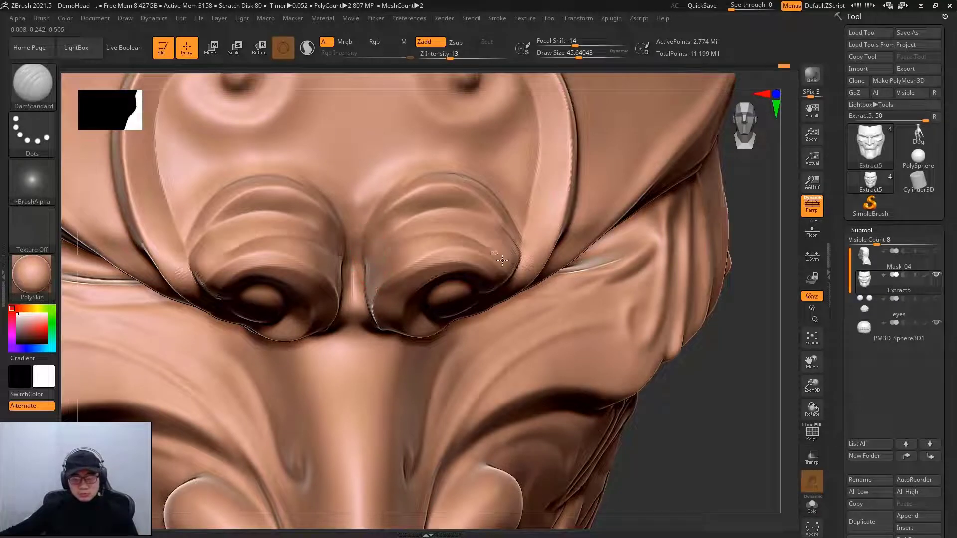
right_click_drag(248, 237, 436, 231)
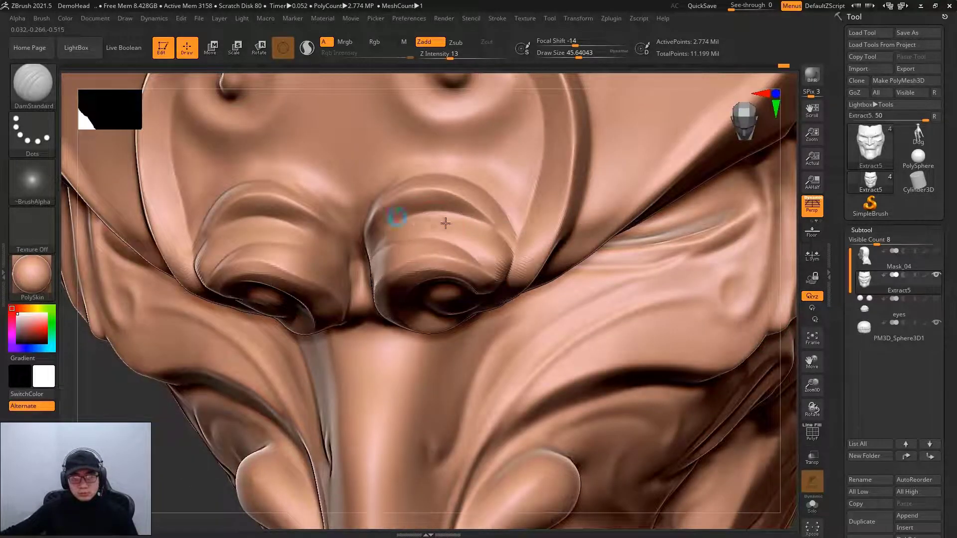
right_click_drag(782, 283, 422, 272)
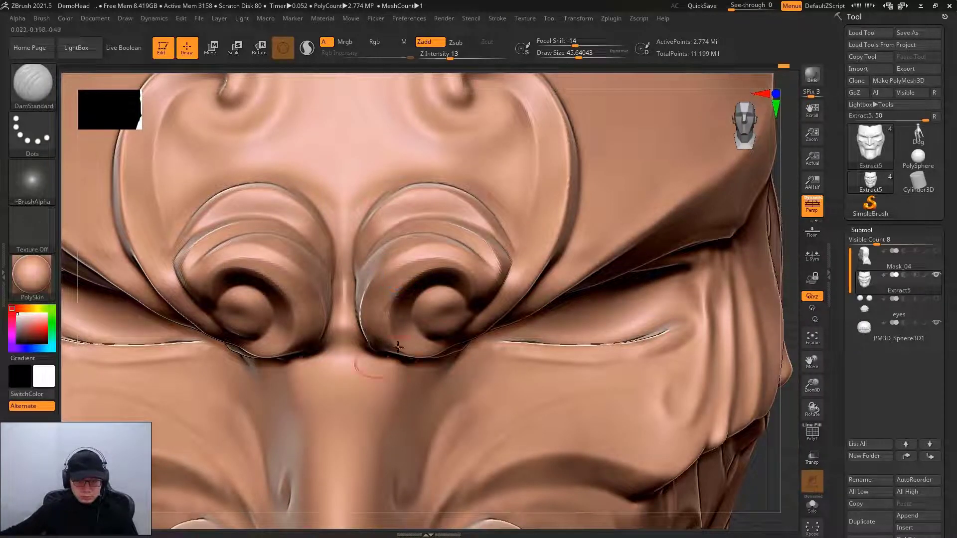
right_click_drag(791, 272, 440, 317)
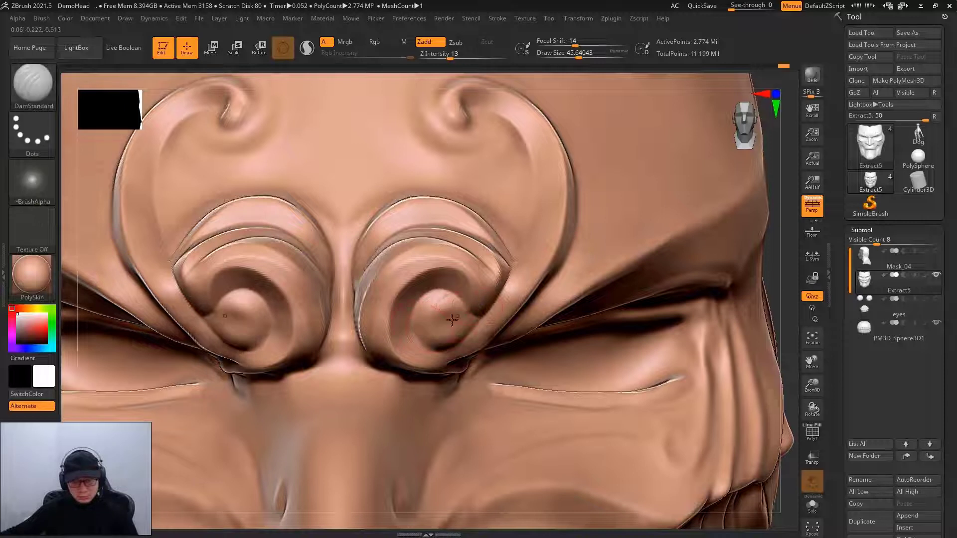
mouse_move(443, 305)
left_mouse_down()
mouse_move(429, 332)
mouse_move(473, 337)
mouse_move(451, 357)
left_mouse_up()
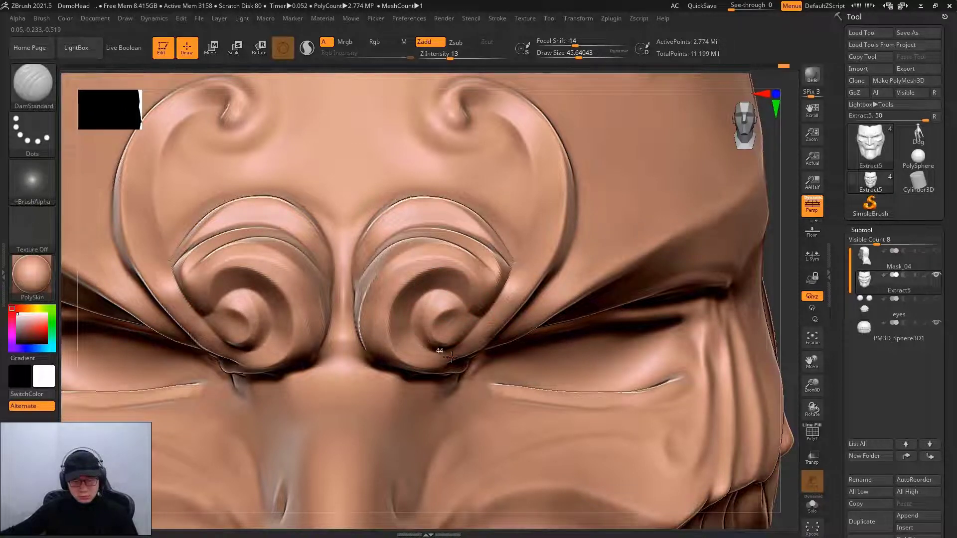
Stroke the ridge between the brows and reduce Draw Size to about 27.
mouse_move(791, 195)
left_mouse_down()
mouse_move(419, 185)
mouse_move(456, 178)
mouse_move(491, 202)
mouse_move(514, 237)
left_mouse_up()
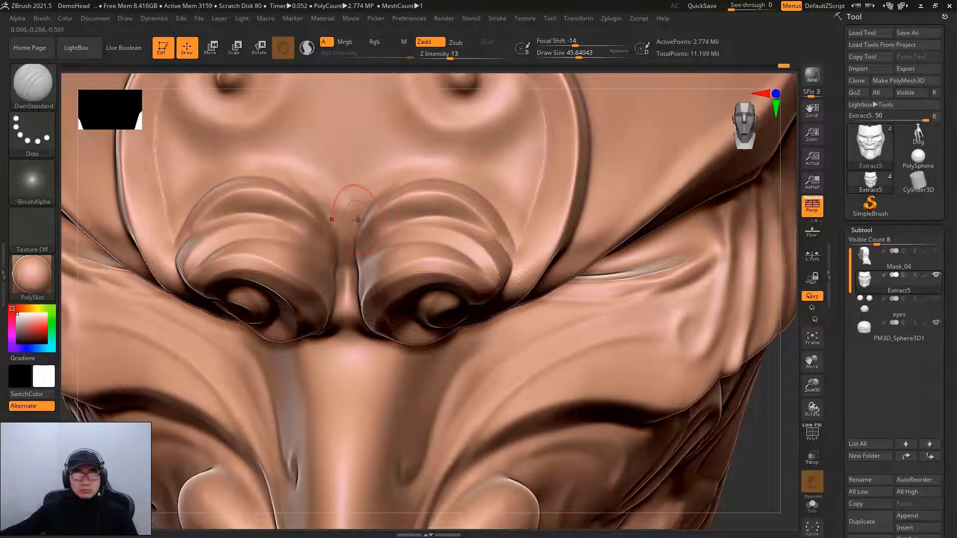
left_click_drag(358, 220, 359, 202)
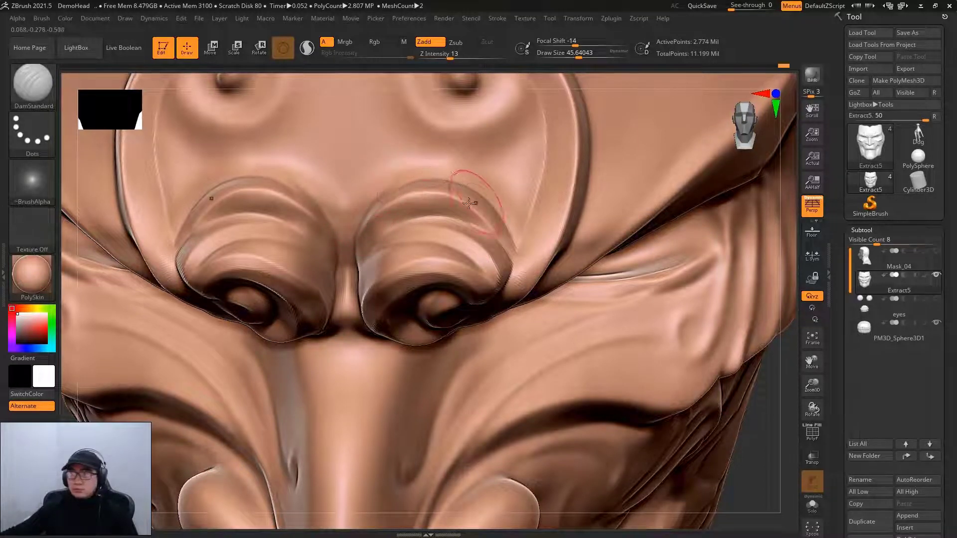
key("space")
mouse_move(427, 213)
left_mouse_down()
mouse_move(390, 211)
mouse_move(469, 229)
left_mouse_up()
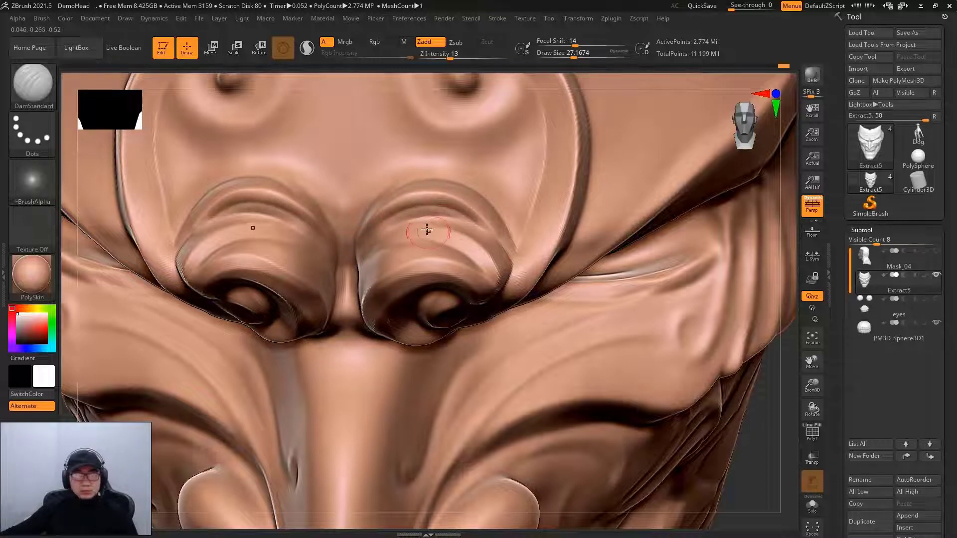
left_click_drag(785, 215, 735, 220)
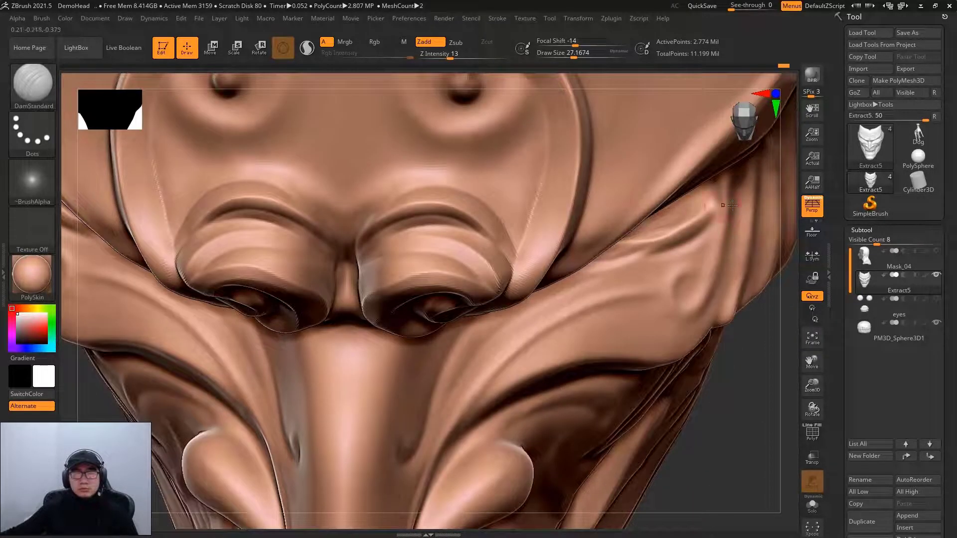
Deepen and refine the inner hooks of both forehead curls with mirrored DamStandard strokes.
left_click_drag(795, 190, 622, 232)
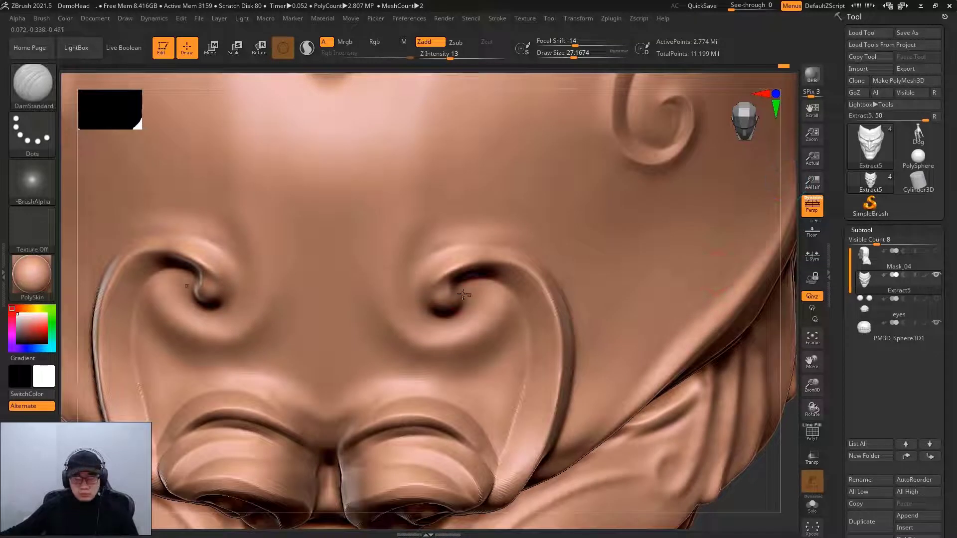
left_click_drag(445, 259, 450, 319)
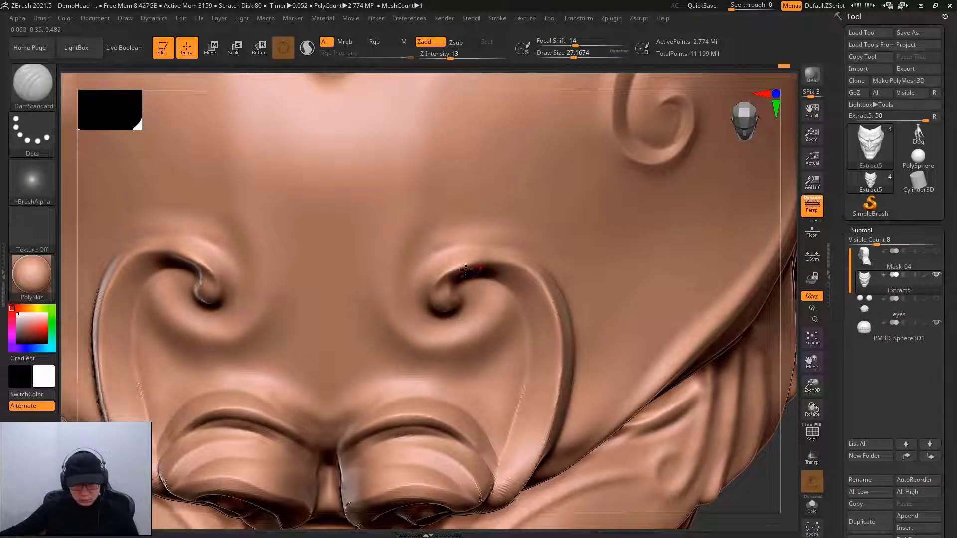
left_click_drag(468, 243, 421, 283)
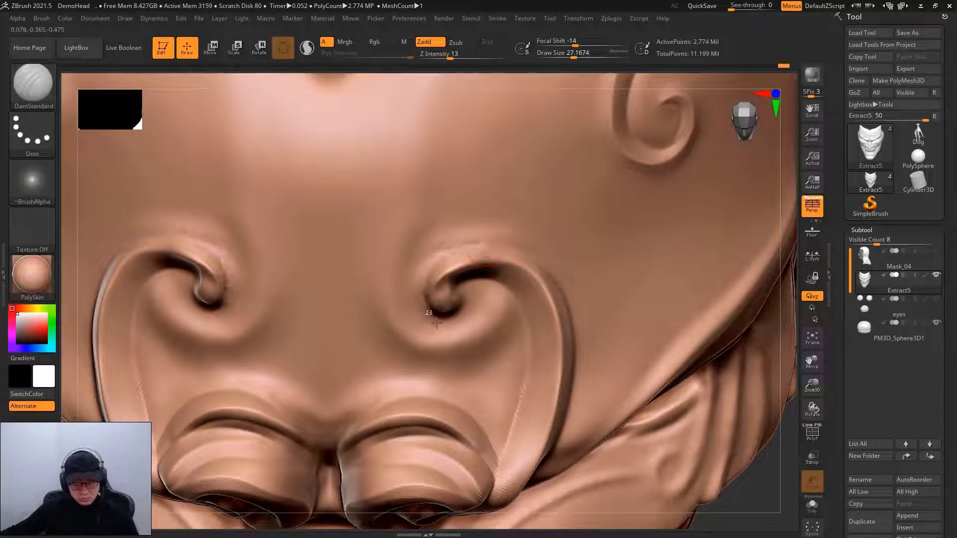
left_click_drag(436, 324, 469, 308)
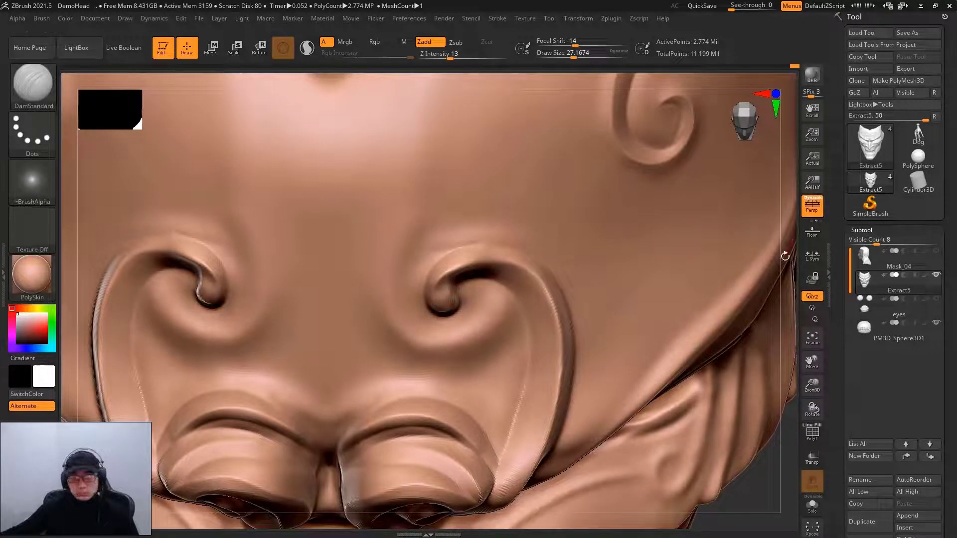
mouse_move(800, 247)
left_mouse_down("shift")
mouse_move(791, 272)
mouse_move(767, 274)
left_mouse_up("shift")
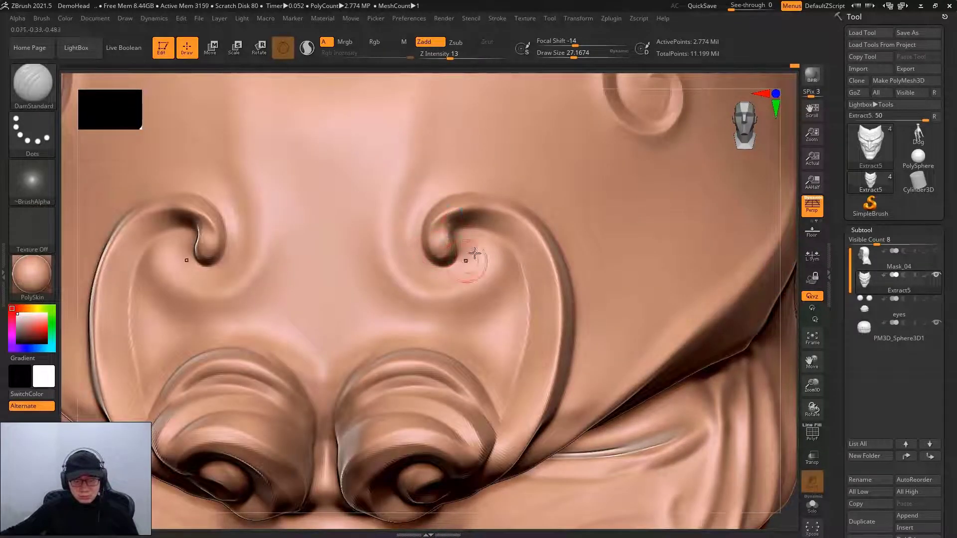
left_click_drag(444, 232, 446, 240)
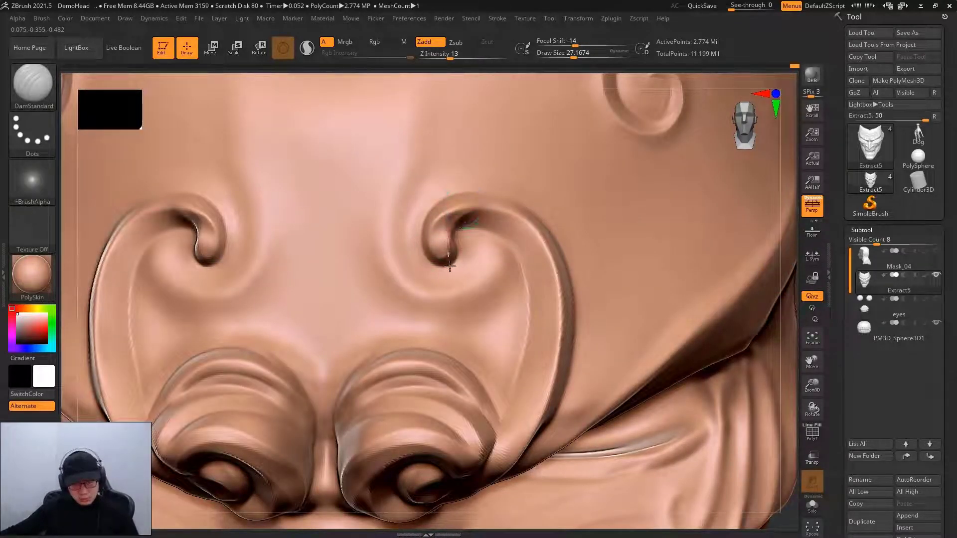
left_click_drag(469, 197, 445, 238)
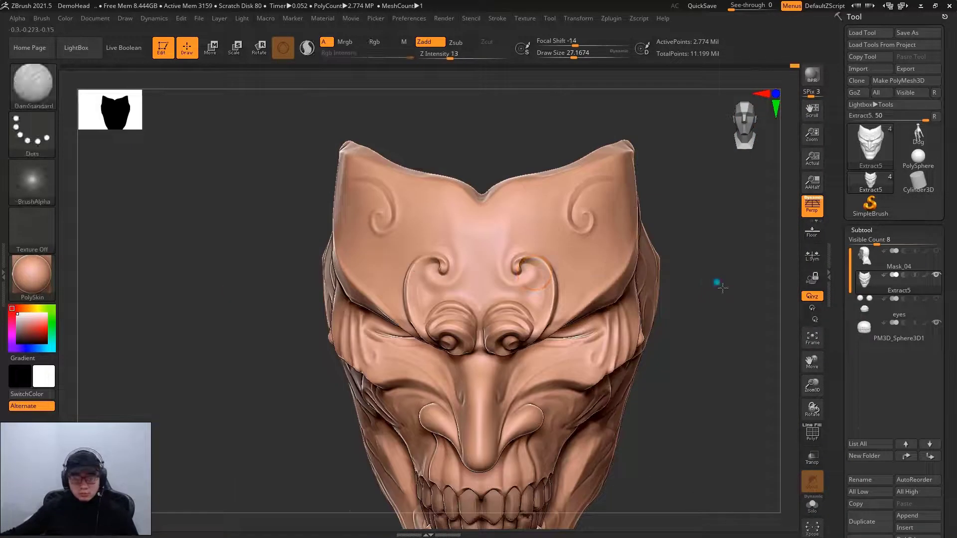
left_click_drag(670, 278, 652, 239)
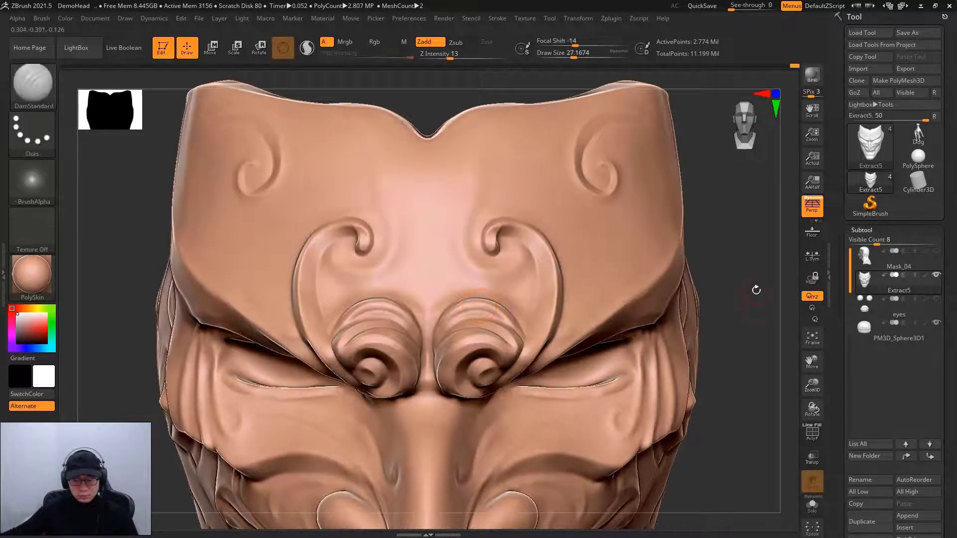
key("b")
key("m")
key("v")
key("space")
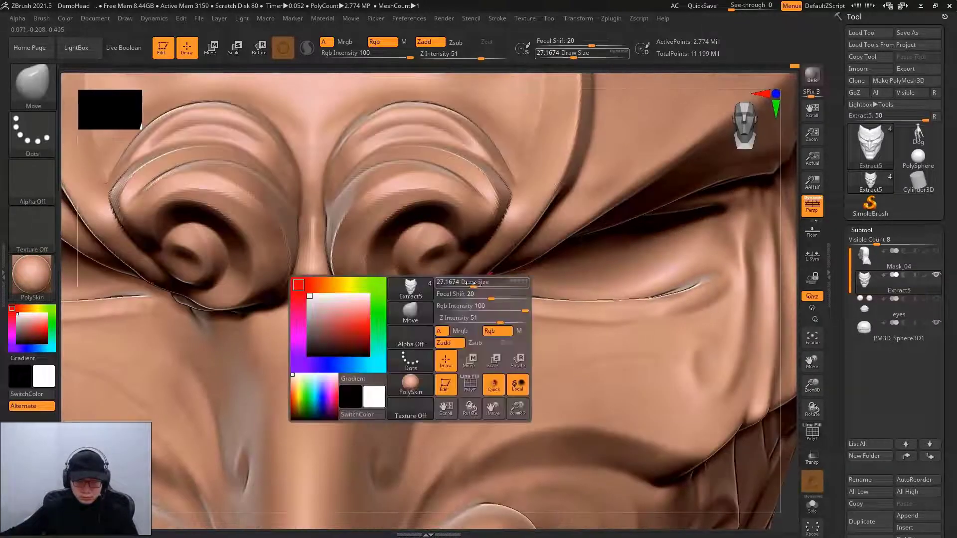
left_click_drag(472, 283, 494, 283)
key("space")
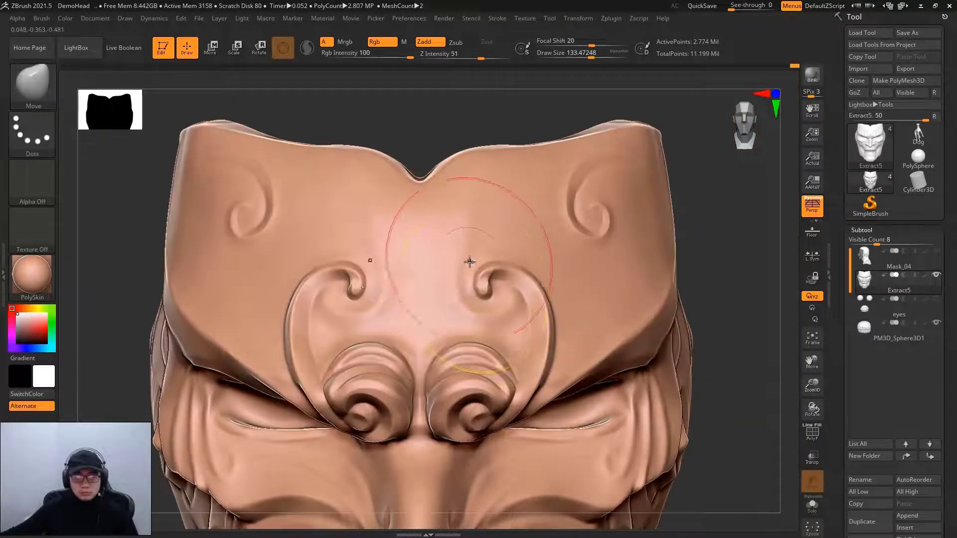
key("space")
left_click_drag(464, 263, 456, 262)
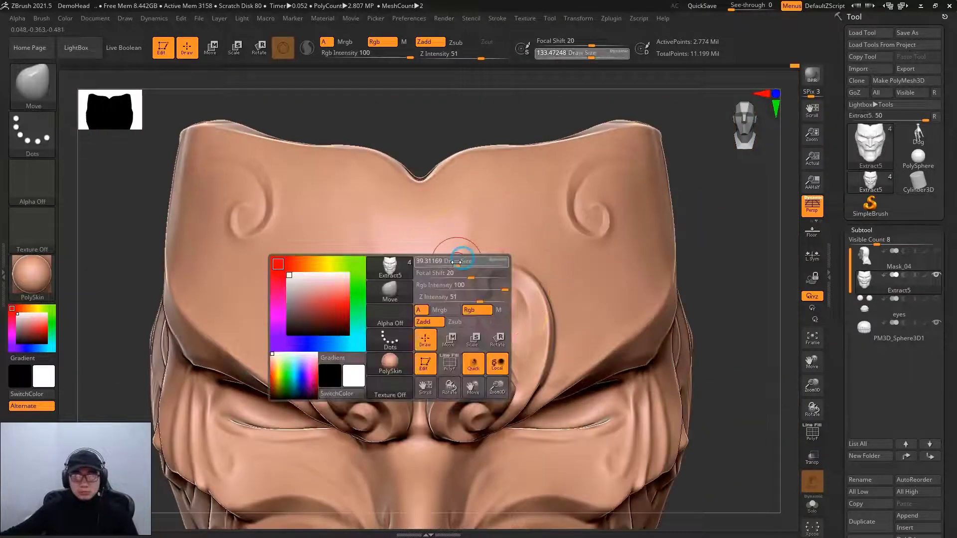
left_click_drag(702, 222, 479, 251)
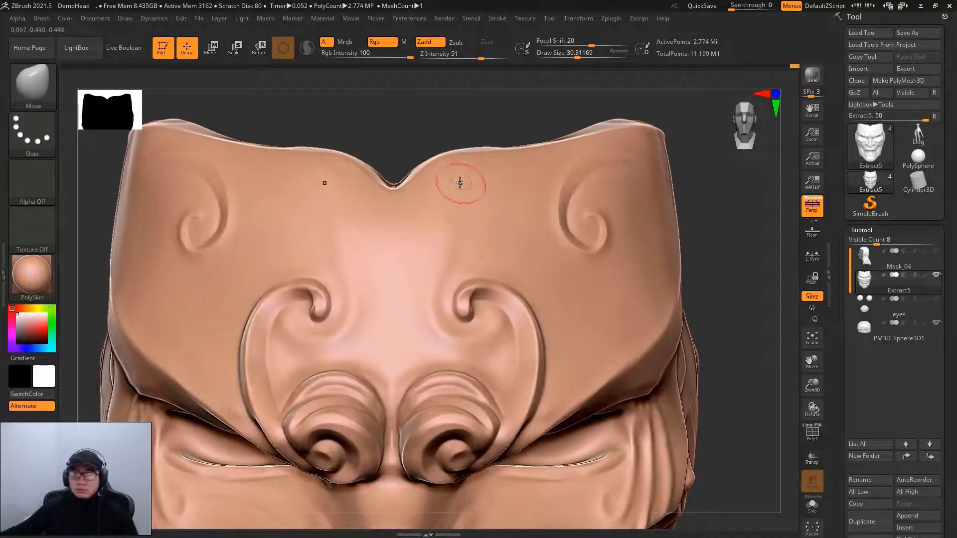
key("space")
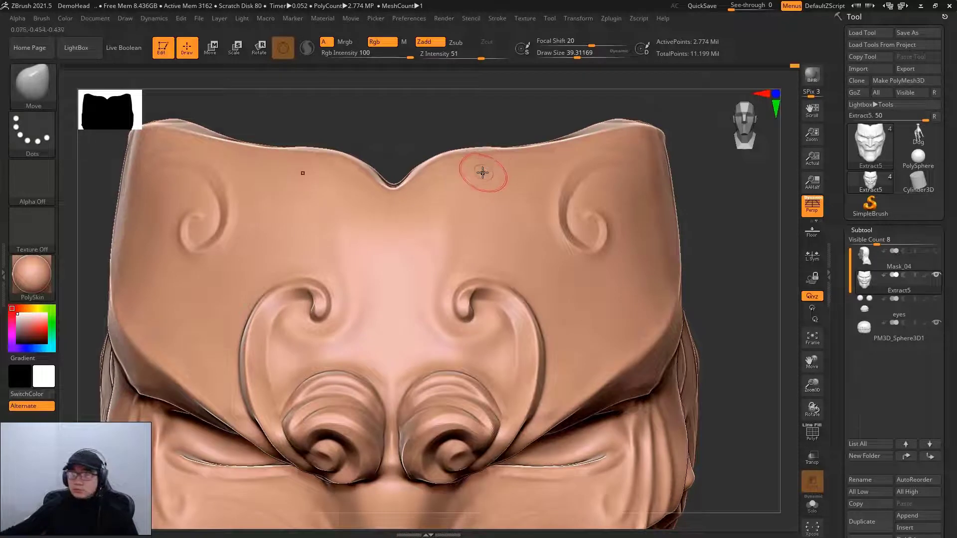
left_click_drag(484, 157, 478, 207)
key("b")
key("d")
key("s")
Carve deeper mirrored creases along the forehead scroll and lower brow swirls.
key("ctrl+z")
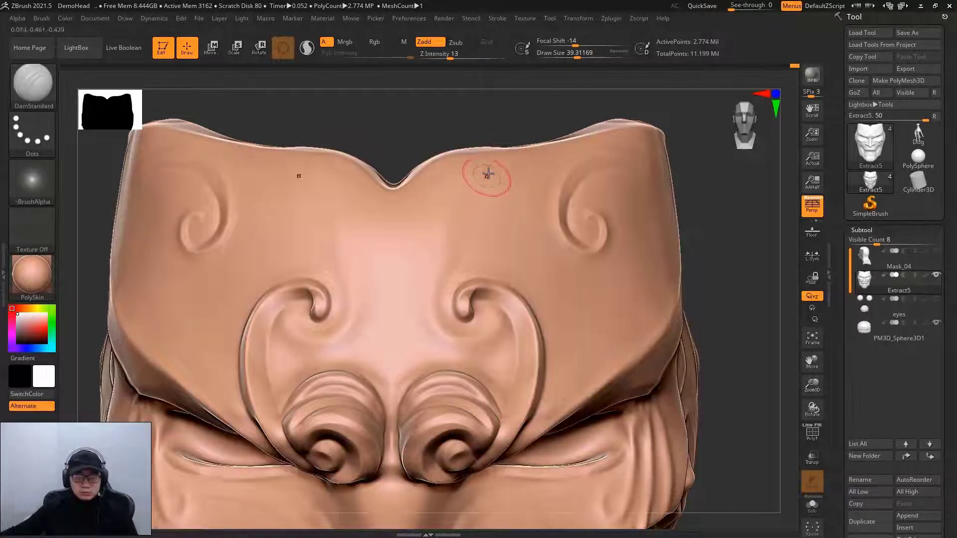
mouse_move(461, 256)
left_mouse_down()
mouse_move(432, 297)
mouse_move(436, 327)
mouse_move(453, 343)
mouse_move(487, 340)
mouse_move(502, 322)
left_mouse_up()
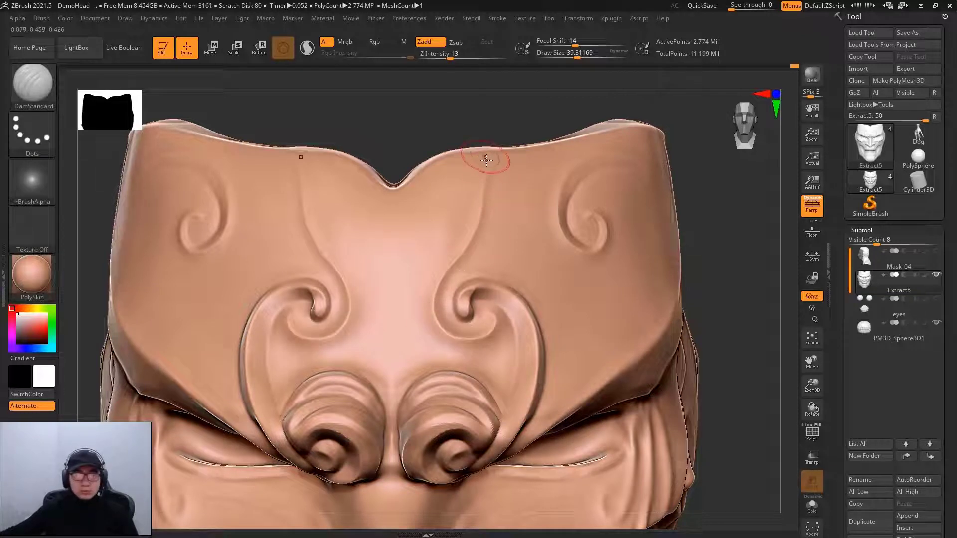
left_click_drag(493, 161, 479, 181)
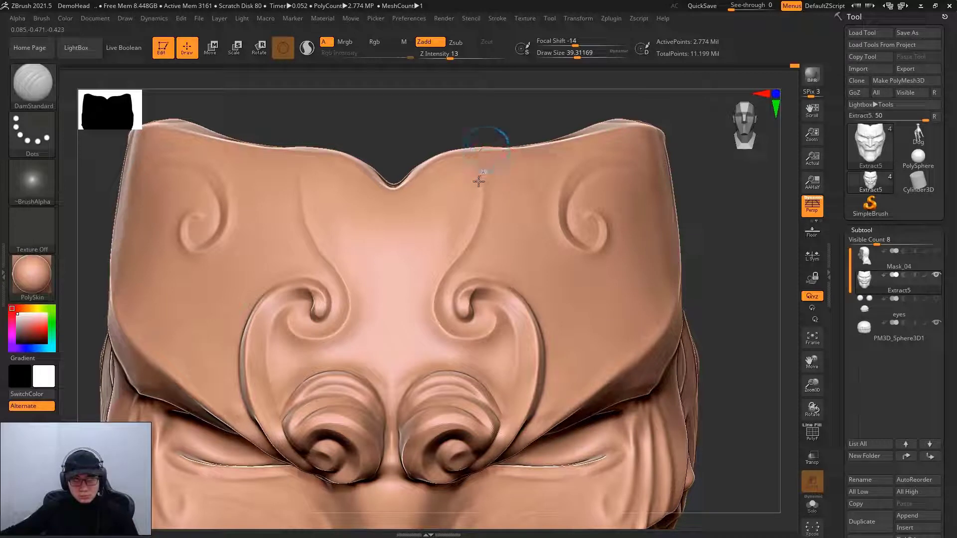
mouse_move(453, 258)
left_mouse_down()
mouse_move(419, 308)
mouse_move(427, 337)
mouse_move(456, 360)
left_mouse_up()
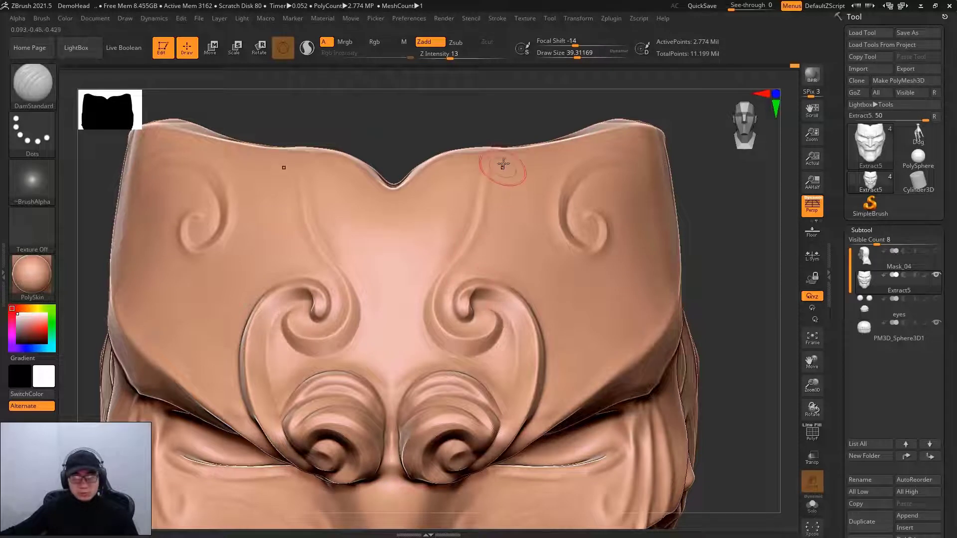
left_click_drag(502, 165, 493, 199)
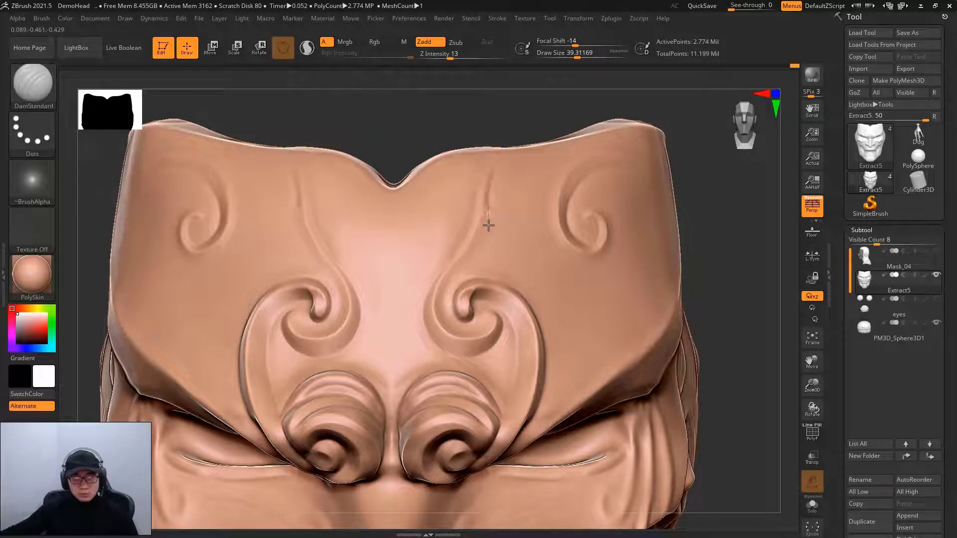
key("ctrl+z")
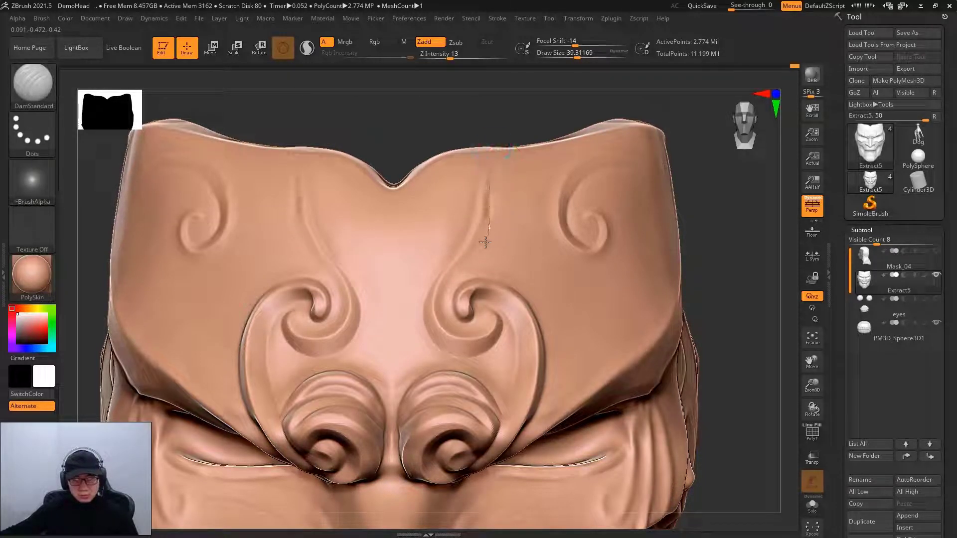
left_click_drag(486, 242, 465, 265)
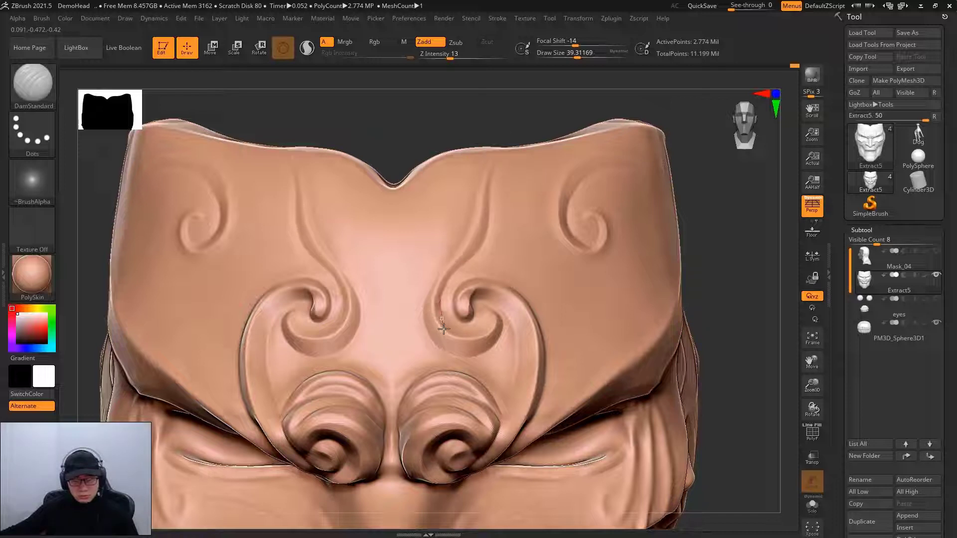
left_click_drag(444, 329, 480, 333)
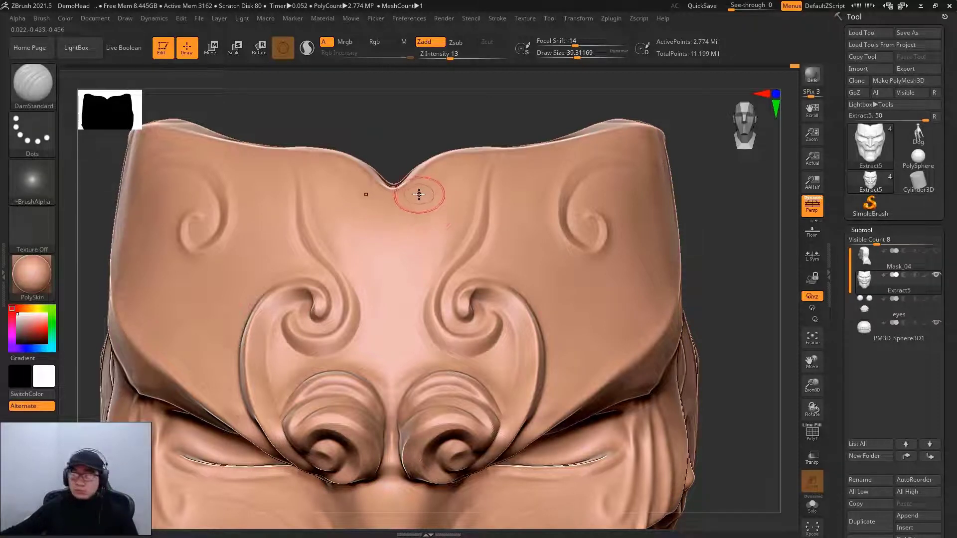
Sketch a faint heart-shaped ridge at the forehead centre below the notch.
left_click_drag(420, 197, 435, 239)
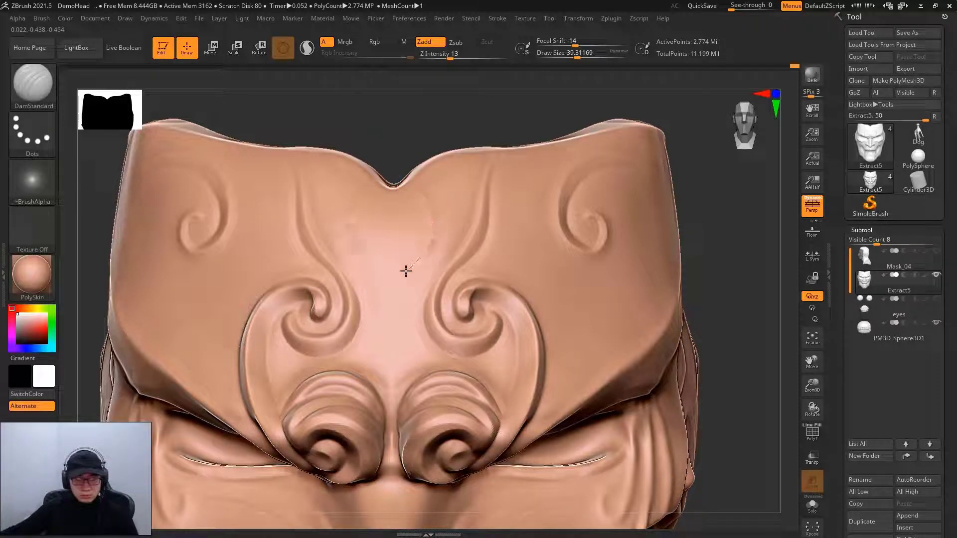
left_click_drag(406, 271, 417, 239)
left_click_drag(434, 197, 429, 200)
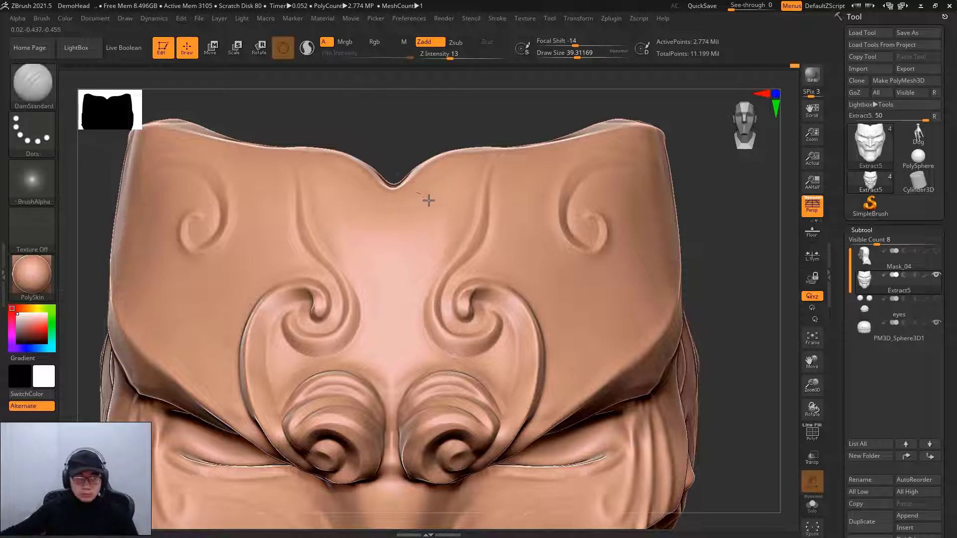
mouse_move(394, 278)
left_mouse_down()
mouse_move(410, 342)
mouse_move(449, 363)
left_mouse_up()
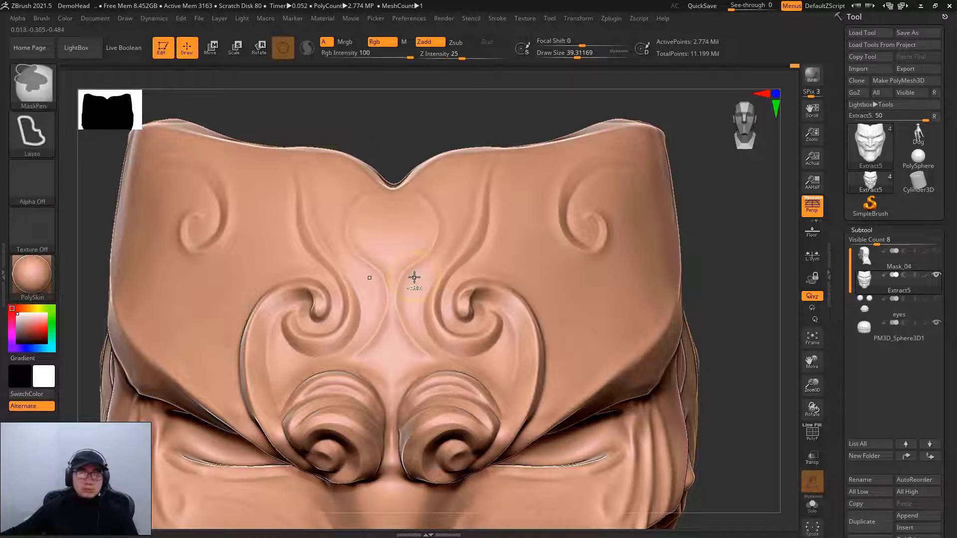
Undo the heart ridge and build a smooth raised teardrop blob at the forehead centre.
key("ctrl+z")
key("ctrl+z")
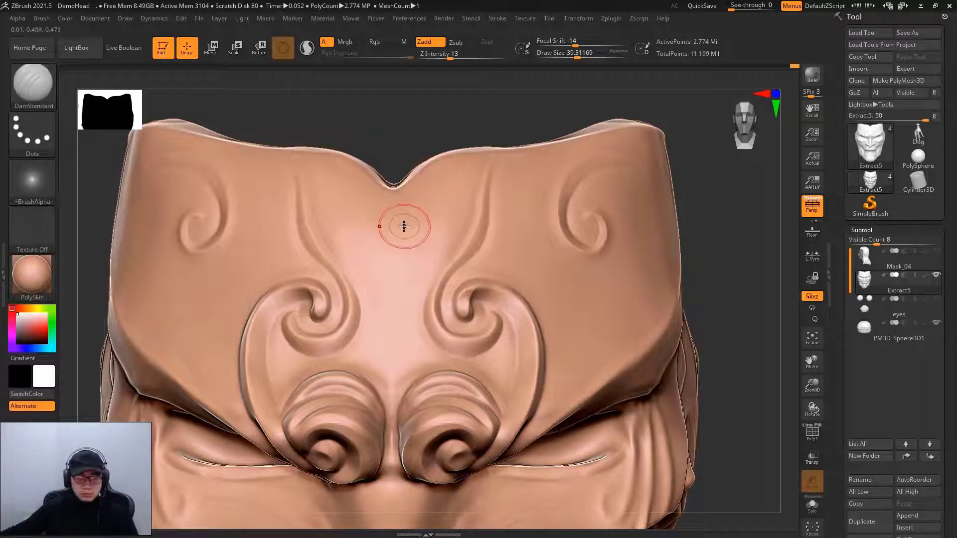
mouse_move(402, 222)
left_mouse_down()
mouse_move(434, 250)
mouse_move(400, 299)
mouse_move(402, 348)
mouse_move(429, 370)
left_mouse_up()
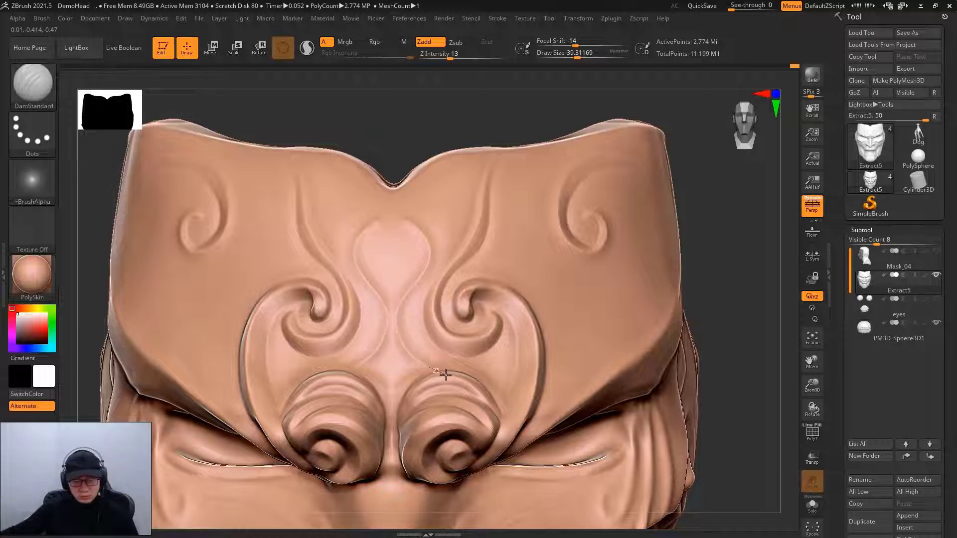
left_click_drag(432, 256, 402, 223)
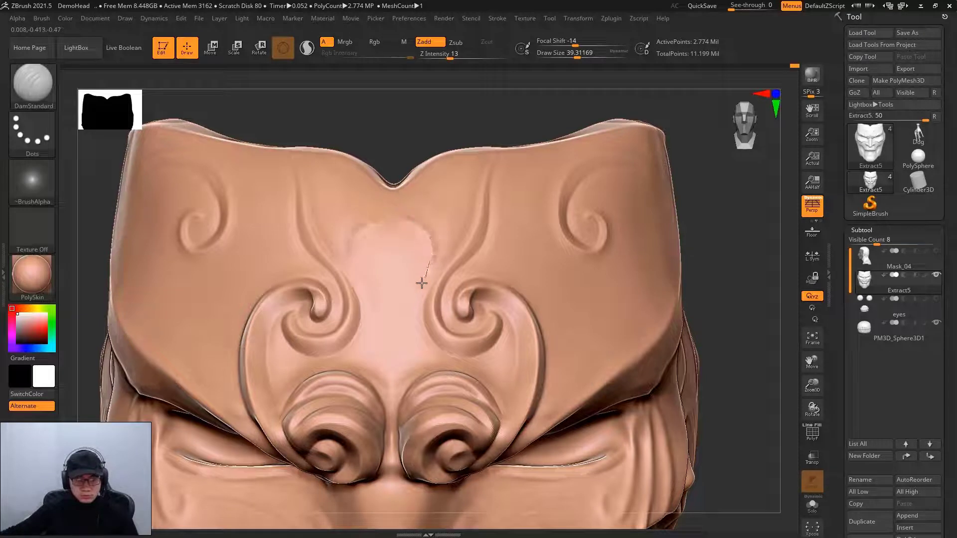
mouse_move(421, 283)
left_mouse_down()
mouse_move(400, 302)
mouse_move(412, 342)
mouse_move(445, 366)
left_mouse_up()
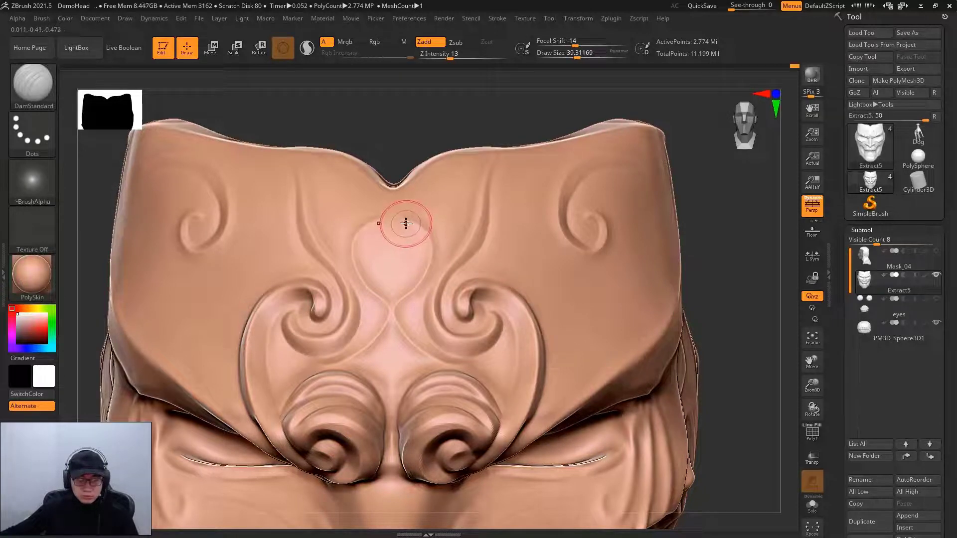
left_click_drag(406, 223, 420, 248)
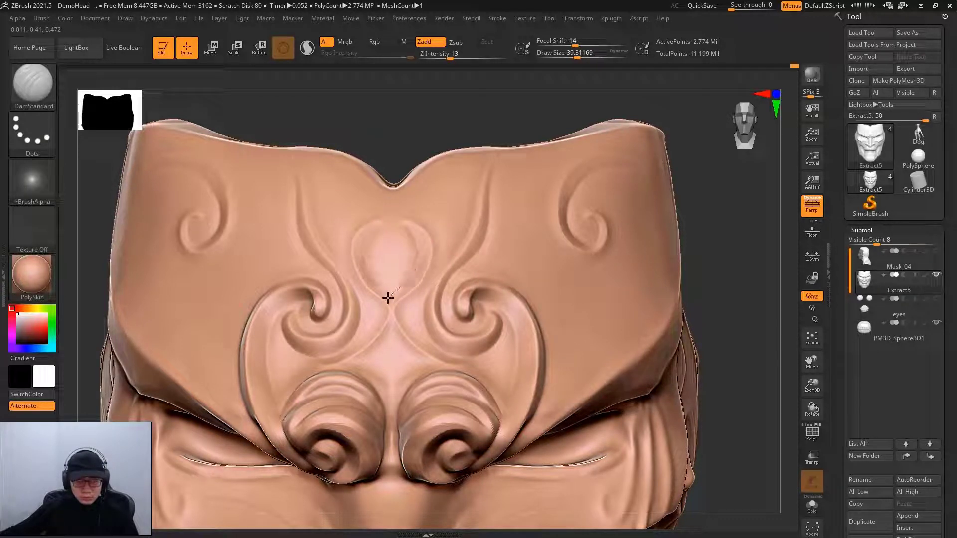
mouse_move(381, 314)
left_mouse_down()
mouse_move(410, 225)
mouse_move(415, 279)
mouse_move(434, 245)
mouse_move(401, 310)
mouse_move(406, 320)
mouse_move(427, 267)
mouse_move(419, 293)
left_mouse_up()
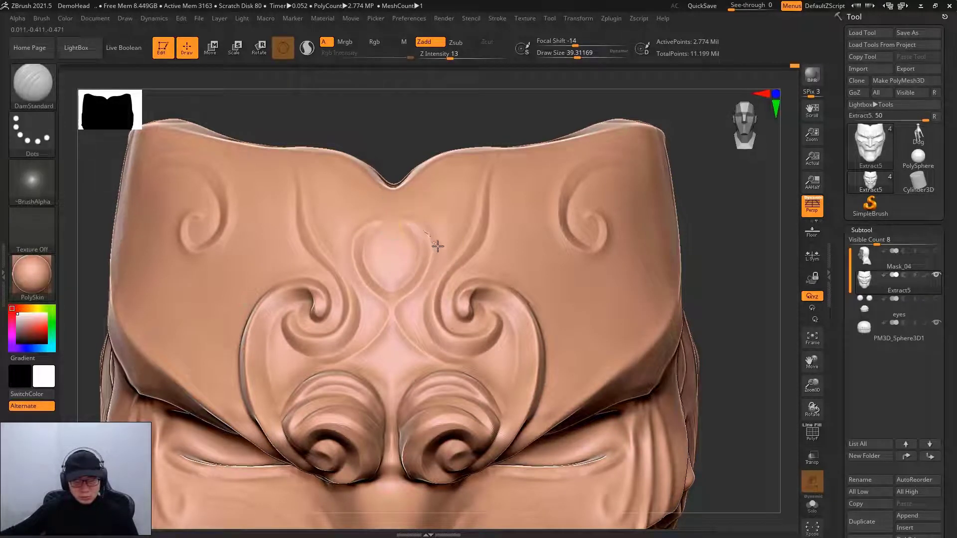
Carve inner outline lines down the teardrop ornament.
key("ctrl")
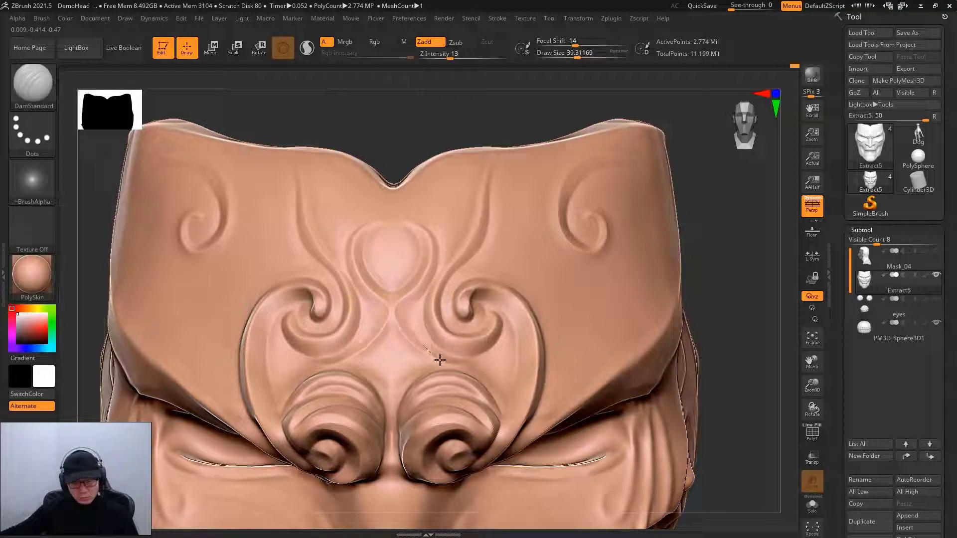
left_click_drag(393, 331, 443, 368)
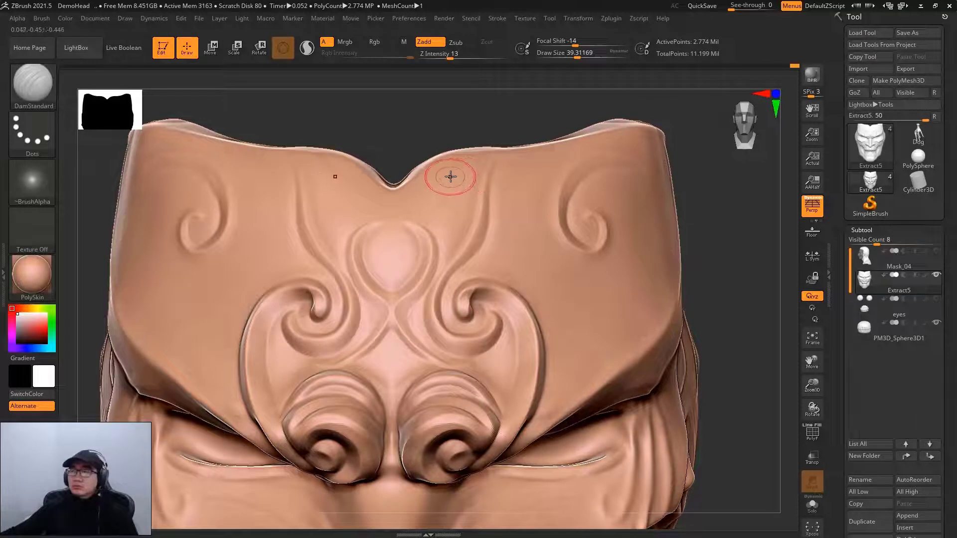
mouse_move(404, 234)
left_mouse_down()
mouse_move(412, 255)
mouse_move(397, 287)
mouse_move(393, 250)
mouse_move(391, 280)
left_mouse_up()
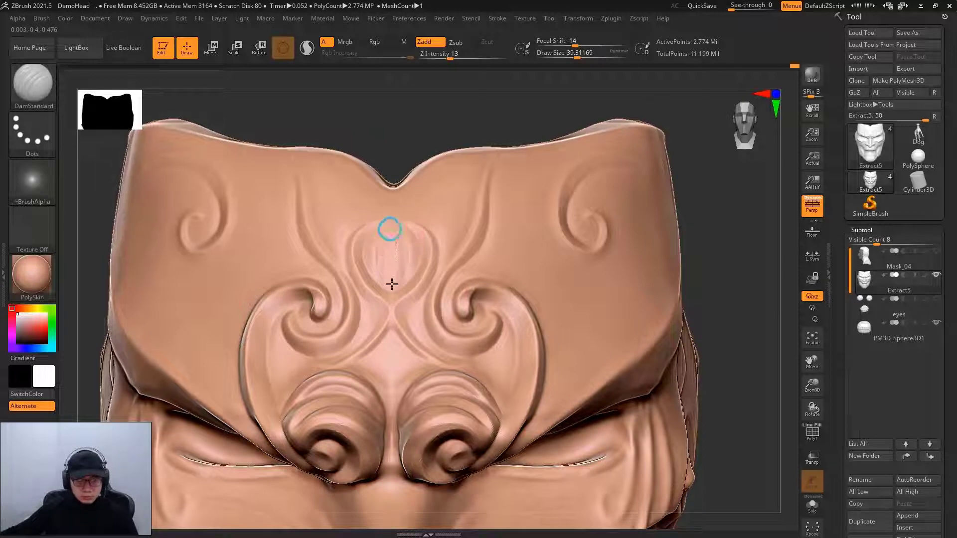
right_click_drag(540, 261, 650, 248, "ctrl")
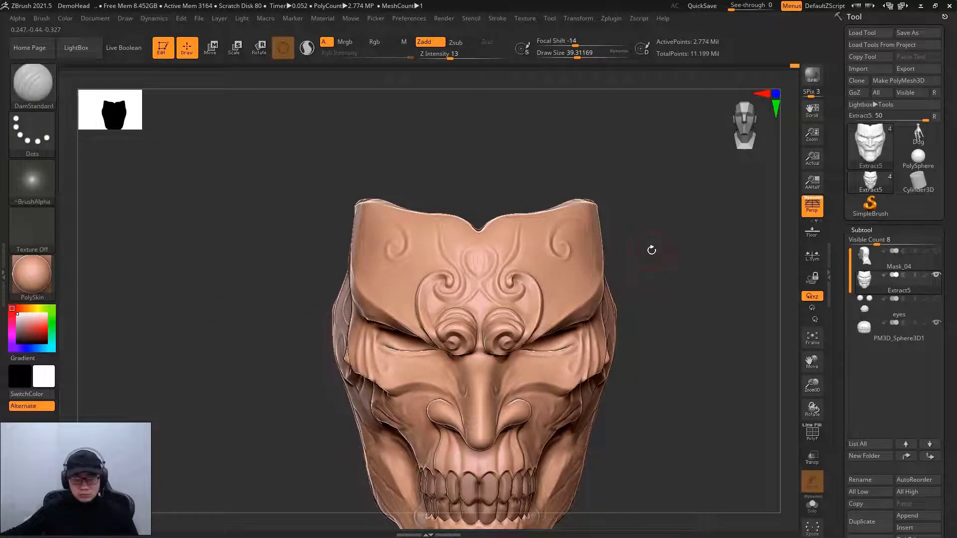
key("ctrl")
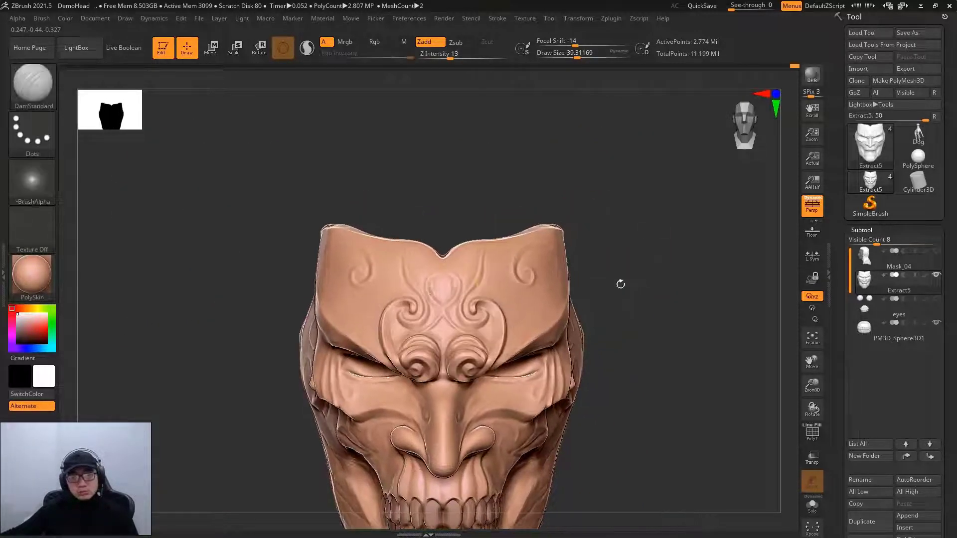
right_click_drag(620, 282, 577, 250, "ctrl")
Reduce the brush size and frame the mask in a three-quarter side view.
key("space")
left_click_drag(580, 254, 572, 253)
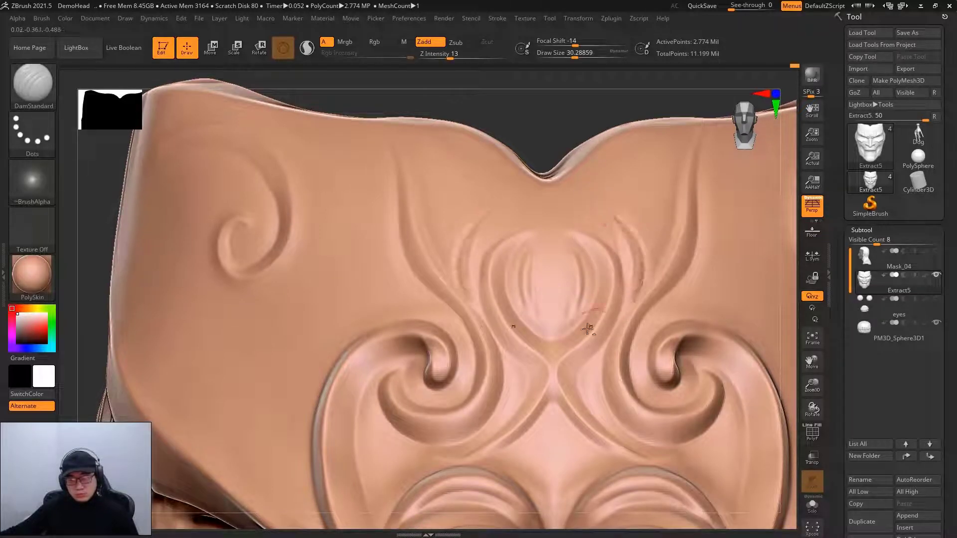
key("ctrl")
key("f")
mouse_move(485, 256)
left_mouse_down()
mouse_move(336, 231)
mouse_move(648, 256)
left_mouse_up()
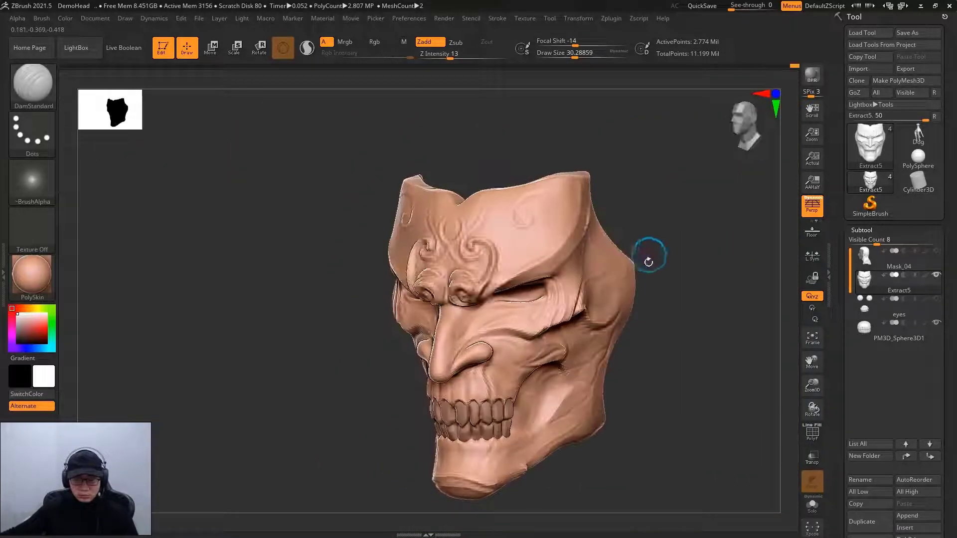
Turn to a side view of the eye and brow and ready a larger smoothing brush.
left_click_drag(700, 235, 549, 249)
right_click_drag(550, 250, 506, 272, "ctrl")
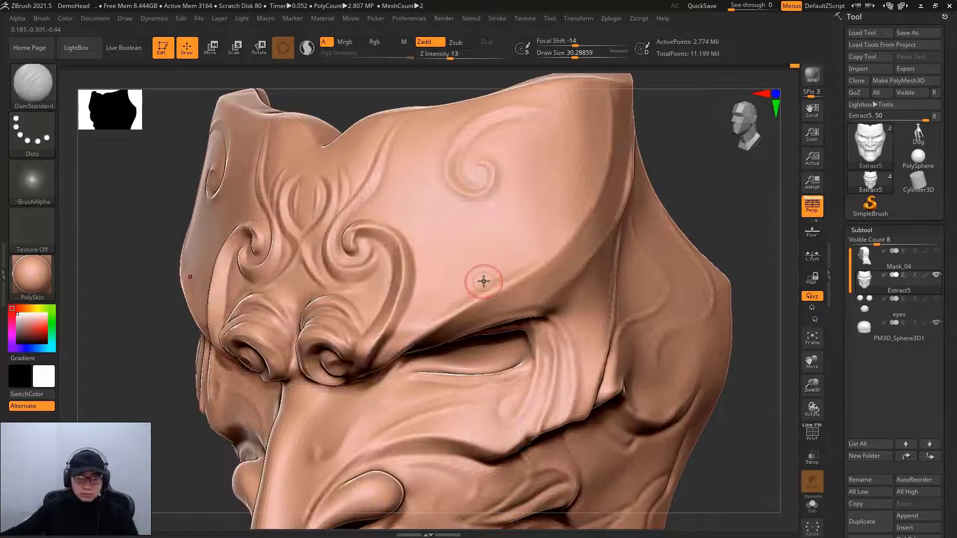
key("space")
key("shift")
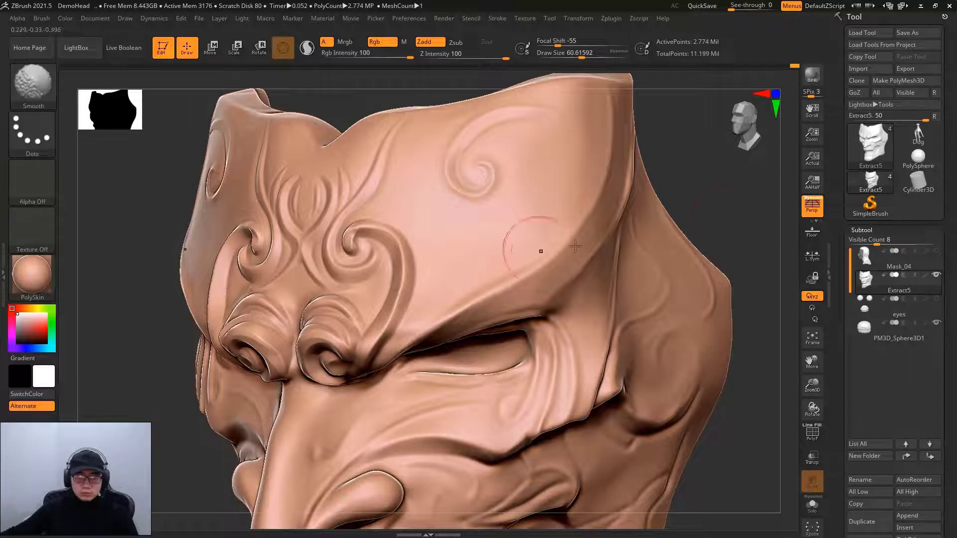
mouse_move(708, 220)
left_mouse_down()
mouse_move(726, 209)
mouse_move(707, 203)
mouse_move(698, 224)
mouse_move(731, 170)
left_mouse_up()
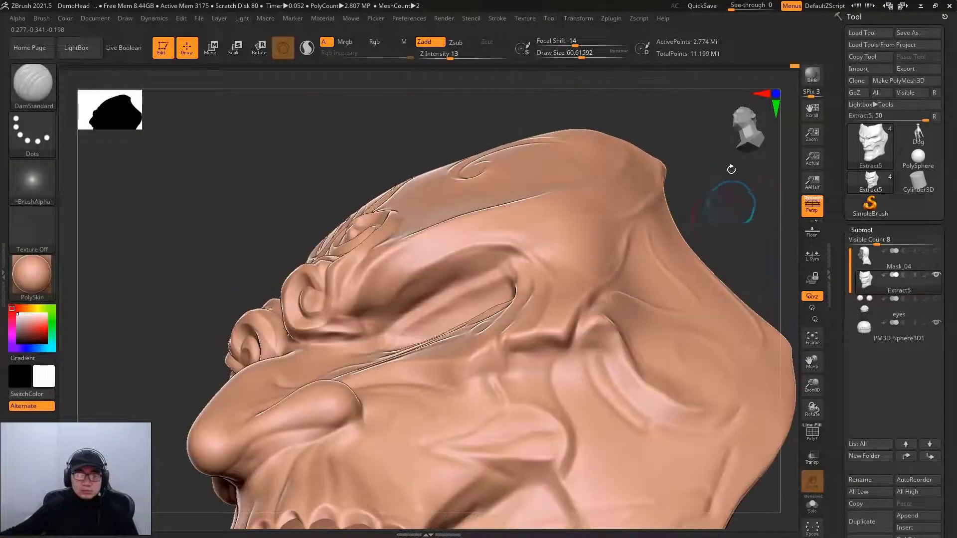
mouse_move(732, 224)
left_mouse_down()
mouse_move(737, 231)
mouse_move(634, 224)
left_mouse_up()
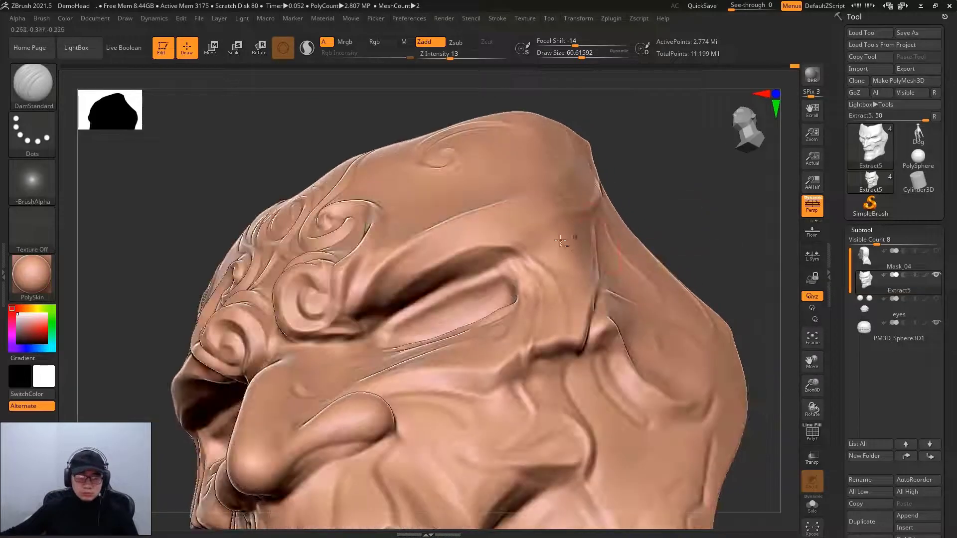
left_click_drag(561, 241, 339, 311, "alt")
key("space")
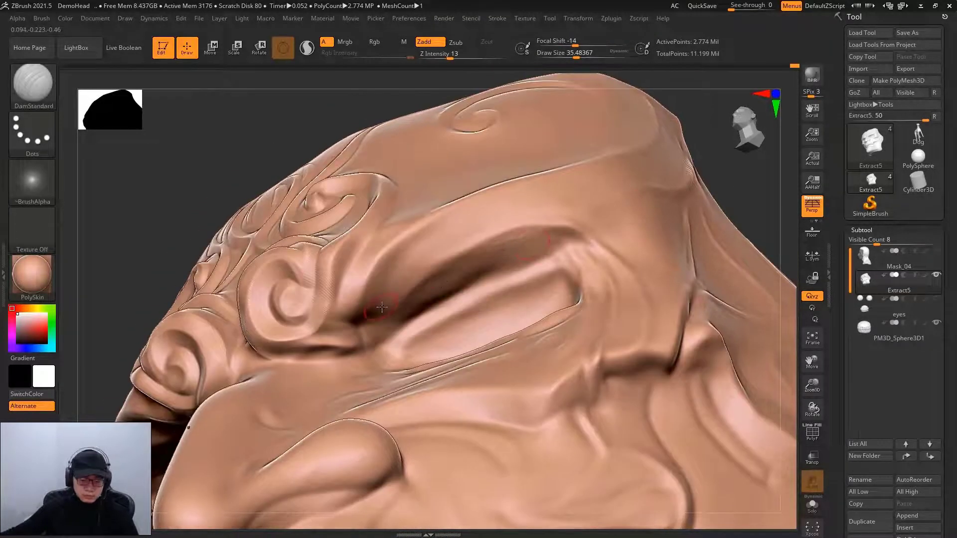
key("space")
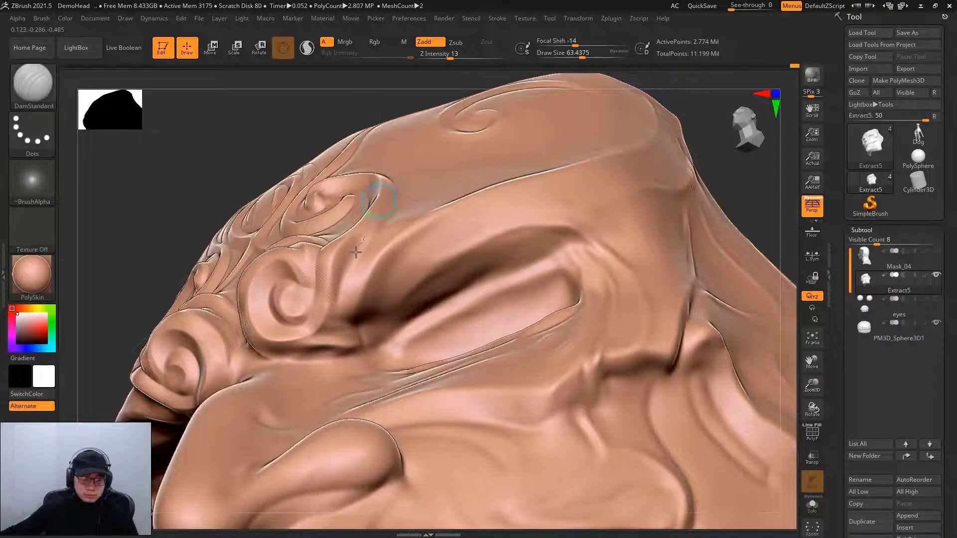
Smooth the brow beside the eye and deepen the inner-corner and upper eyelid creases.
mouse_move(334, 322)
left_mouse_down()
mouse_move(319, 346)
mouse_move(333, 345)
left_mouse_up()
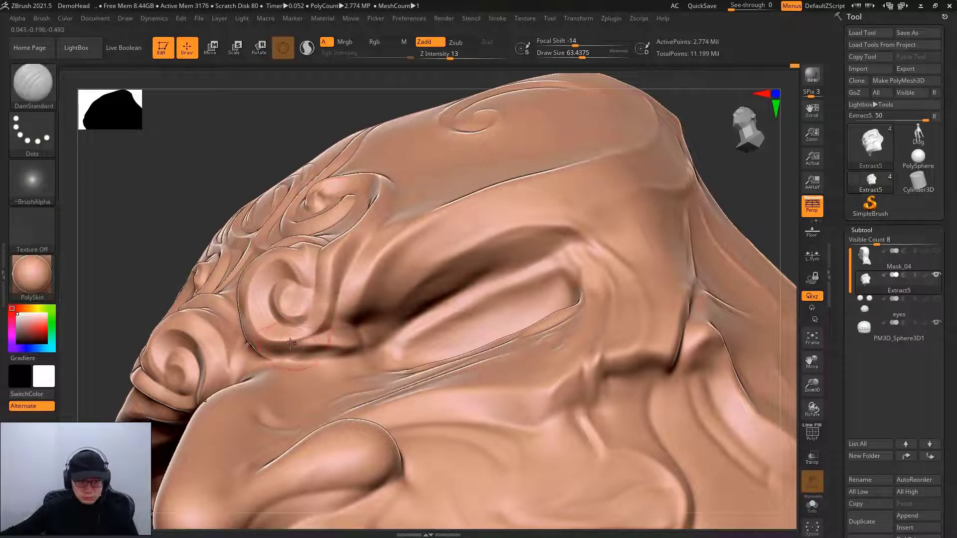
mouse_move(339, 344)
left_mouse_down()
mouse_move(260, 330)
mouse_move(351, 345)
left_mouse_up()
left_click_drag(265, 351, 301, 359)
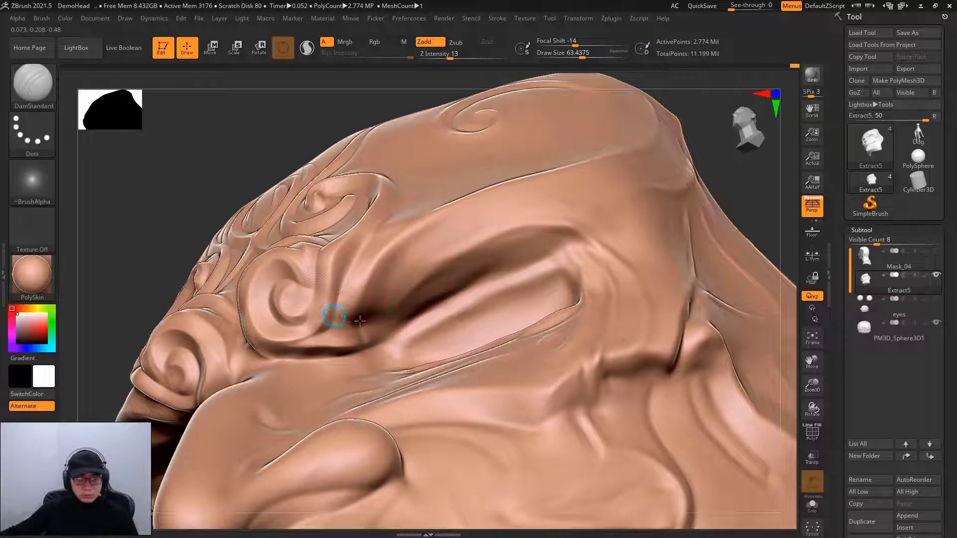
left_click_drag(738, 189, 742, 185)
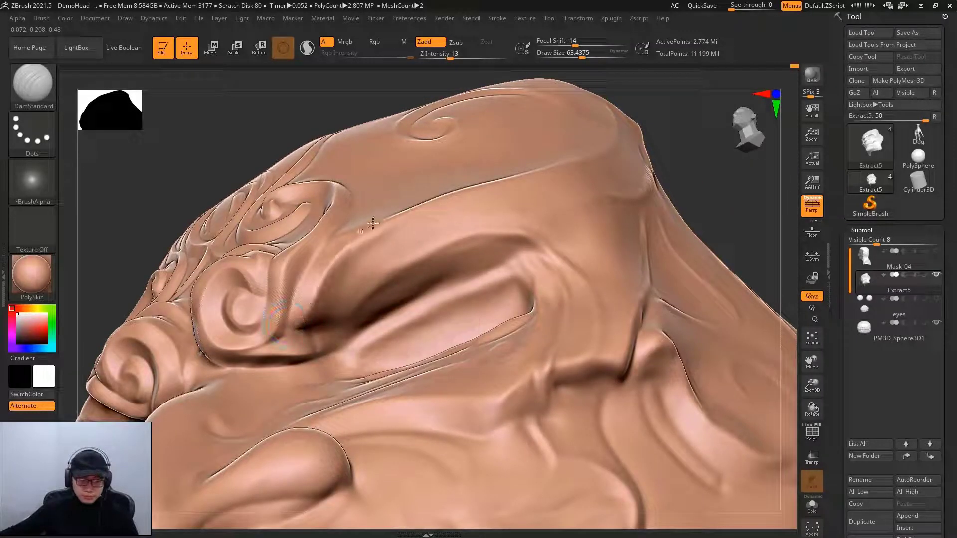
left_click_drag(699, 193, 688, 214)
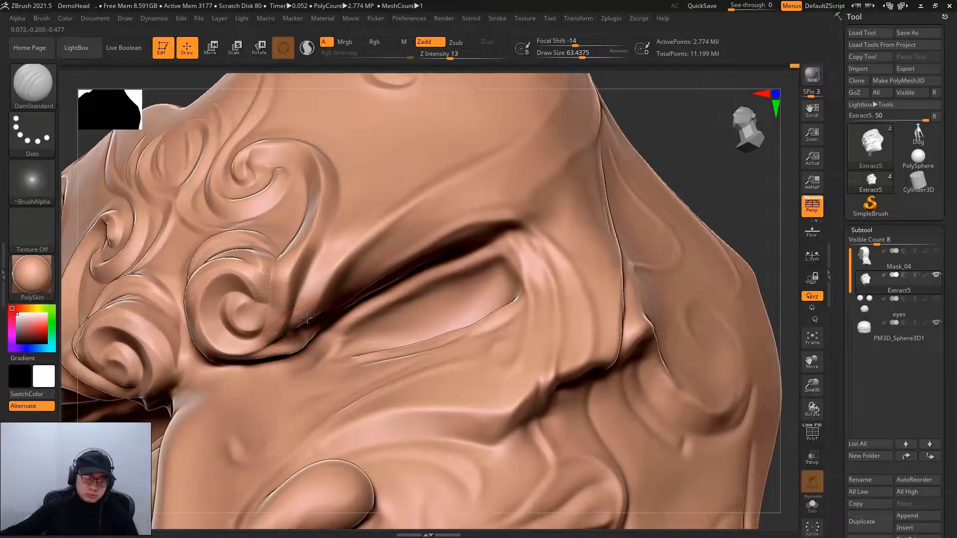
left_click_drag(341, 264, 377, 222)
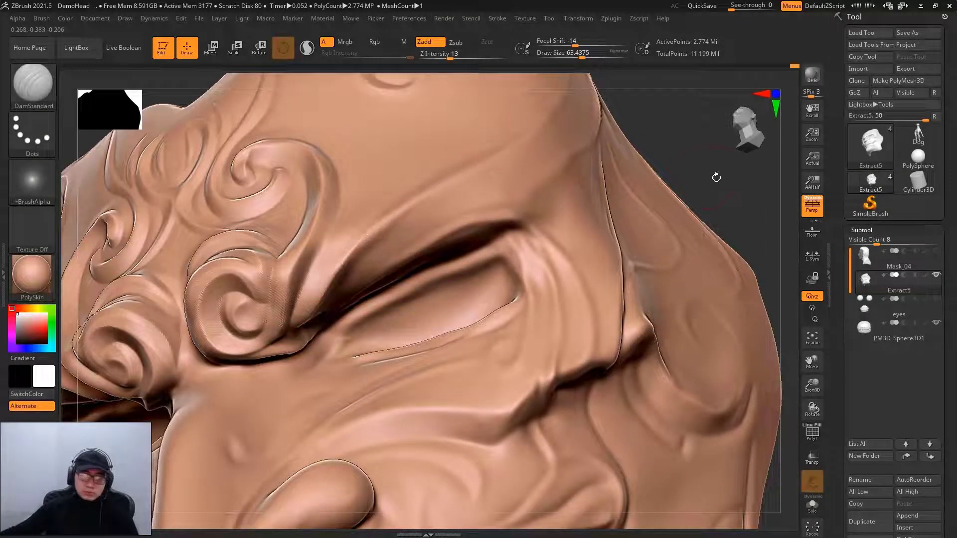
left_click_drag(717, 177, 379, 249)
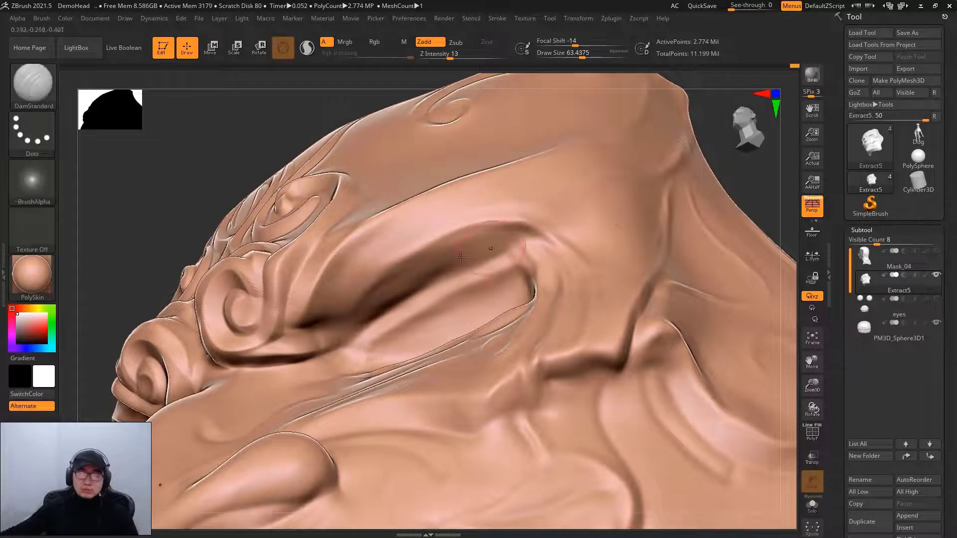
Drop a subdivision level and carve a crease along the upper eyelid with a ~128 brush.
key("shift")
key("shift+d")
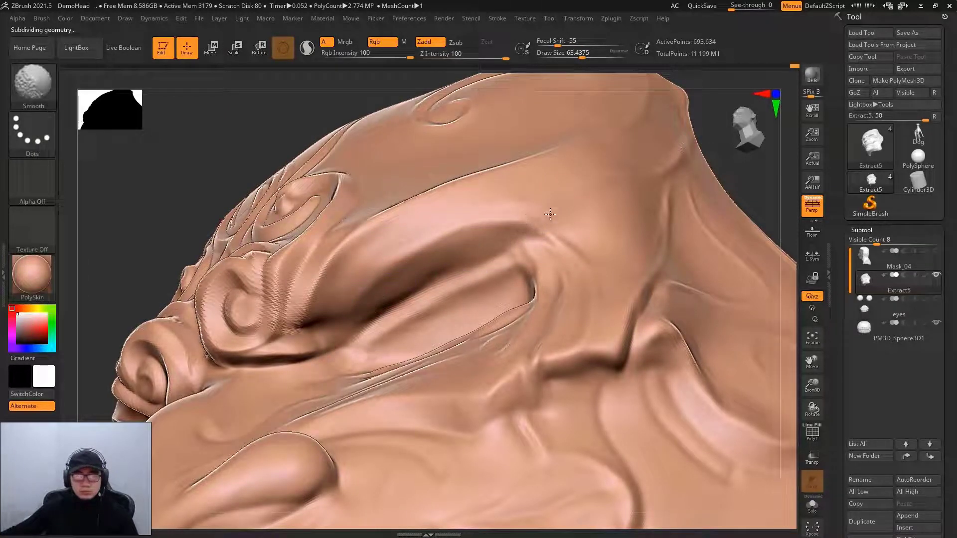
mouse_move(711, 184)
left_mouse_down()
mouse_move(659, 214)
mouse_move(567, 225)
mouse_move(596, 194)
mouse_move(482, 218)
left_mouse_up()
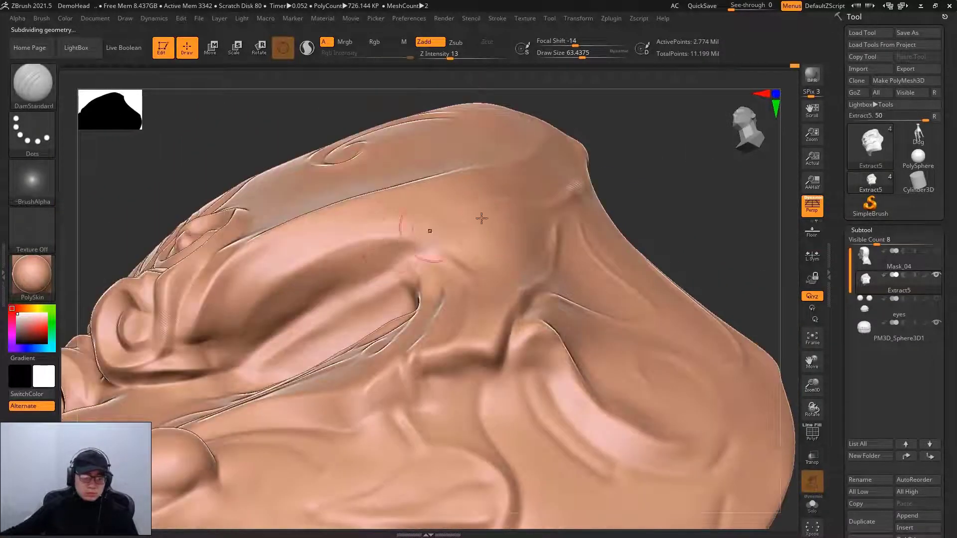
key("space")
left_click_drag(263, 311, 231, 331)
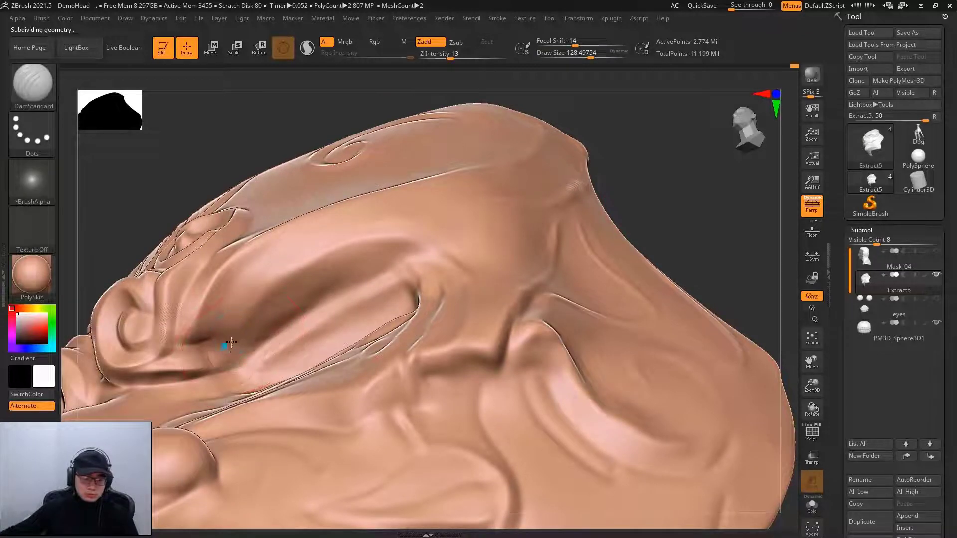
mouse_move(262, 289)
left_mouse_down()
mouse_move(320, 250)
mouse_move(452, 250)
left_mouse_up()
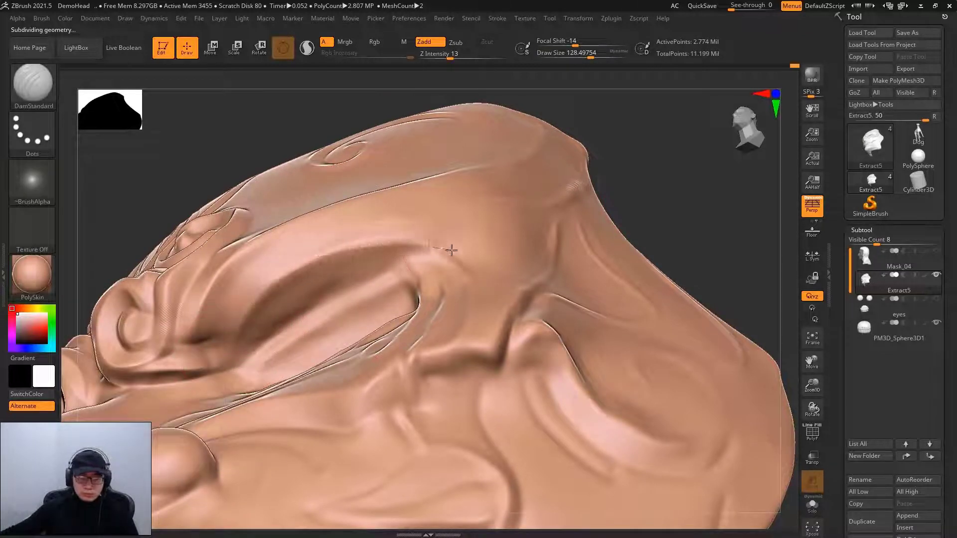
Reframe on the eye and shrink the brush from about 90 to about 52.7.
mouse_move(699, 210)
left_mouse_down()
mouse_move(684, 161)
mouse_move(601, 226)
mouse_move(559, 199)
left_mouse_up()
key("space")
mouse_move(613, 214)
left_mouse_down()
mouse_move(599, 208)
mouse_move(698, 280)
mouse_move(420, 265)
left_mouse_up()
key("space")
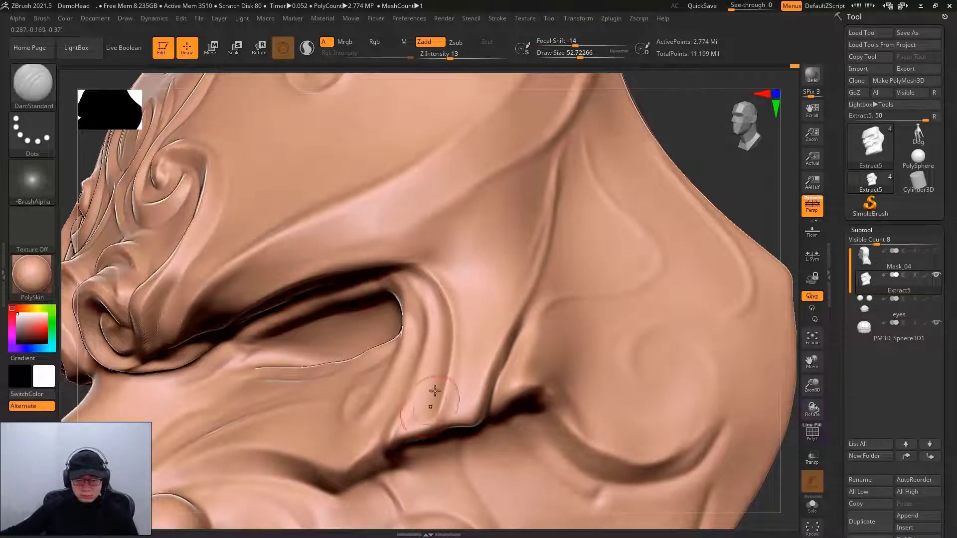
Level the eye in view and set the brush Draw Size to about 48.
left_click_drag(718, 175, 442, 213)
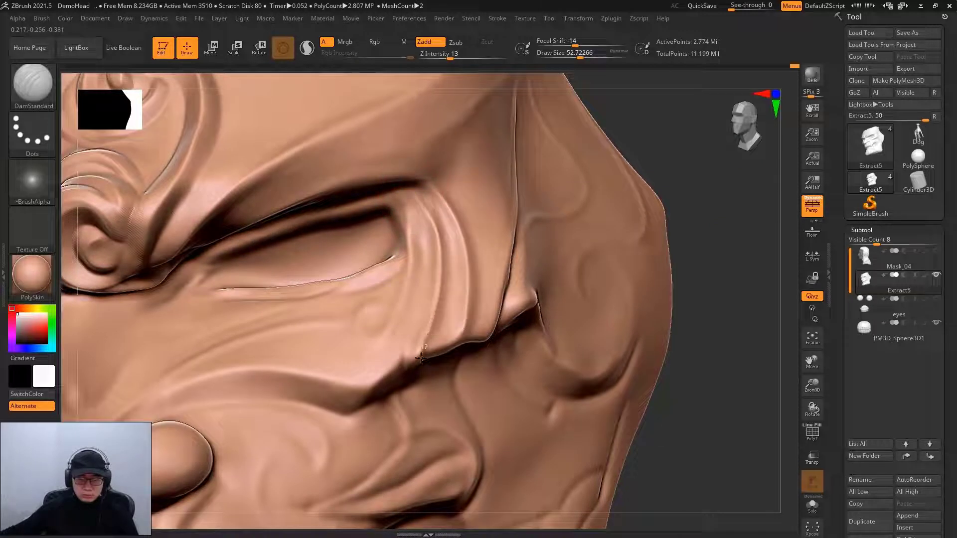
key("space")
left_click_drag(401, 190, 398, 188)
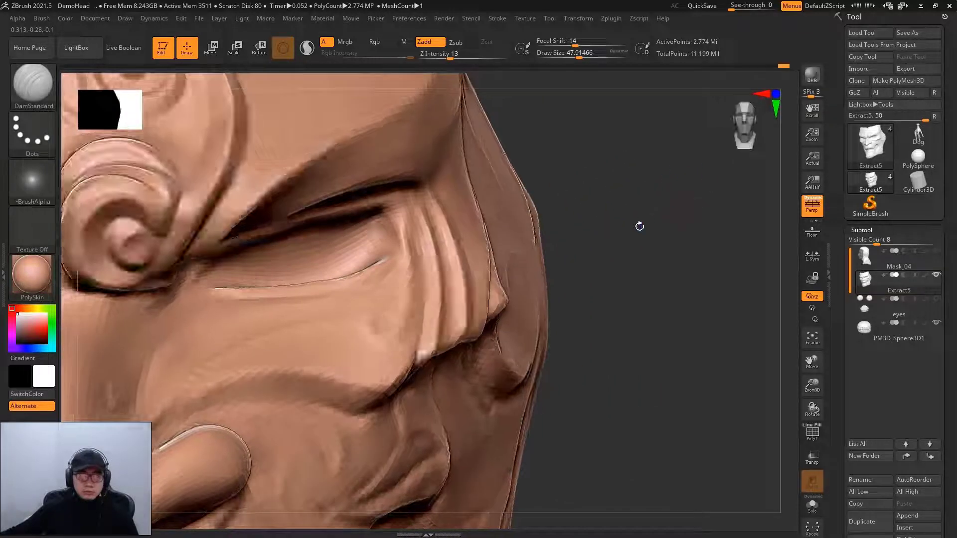
Deepen the upper eyelid crease and sharpen the lower lid line with DamStandard.
mouse_move(639, 224)
left_mouse_down()
mouse_move(675, 207)
mouse_move(698, 150)
left_mouse_up()
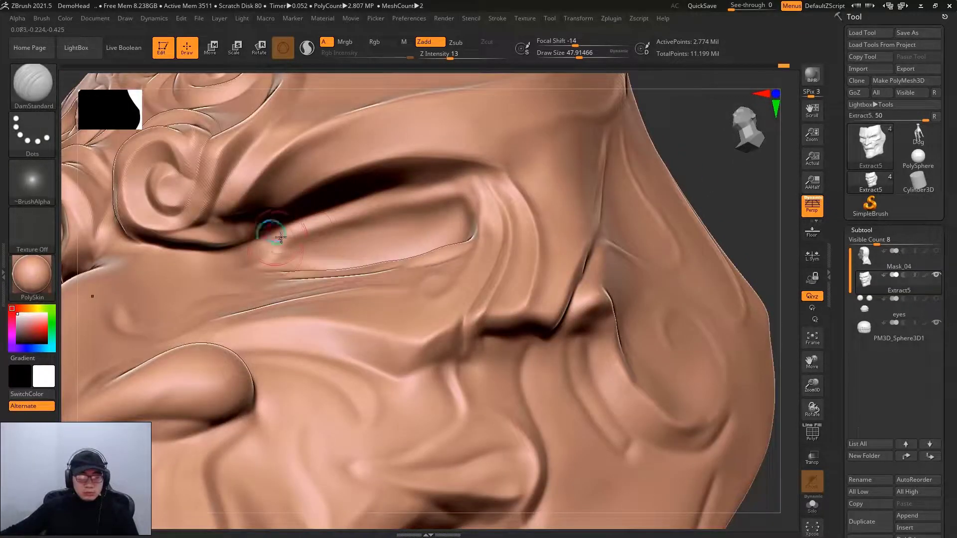
mouse_move(279, 245)
left_mouse_down()
mouse_move(347, 212)
mouse_move(469, 196)
left_mouse_up()
mouse_move(704, 184)
left_mouse_down()
mouse_move(659, 190)
mouse_move(689, 209)
left_mouse_up()
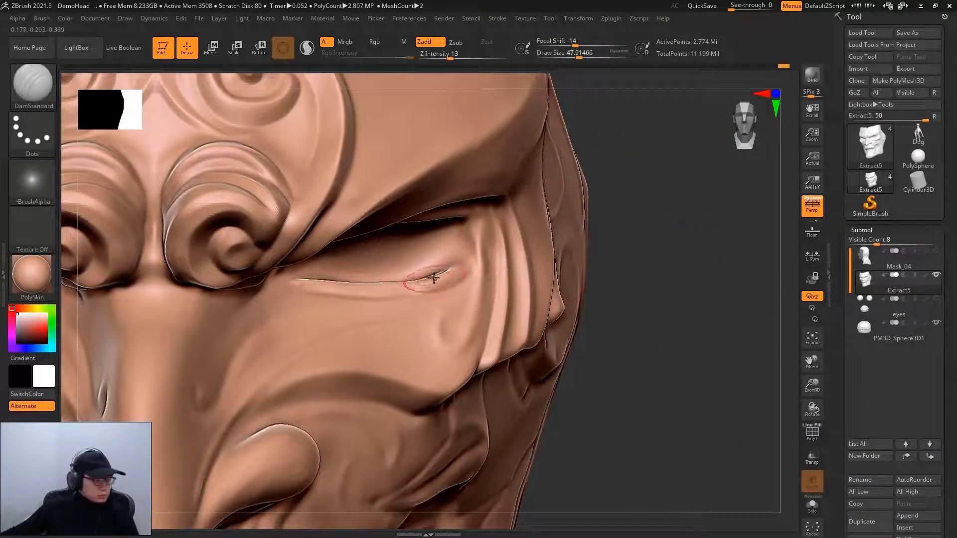
left_click_drag(360, 293, 438, 279)
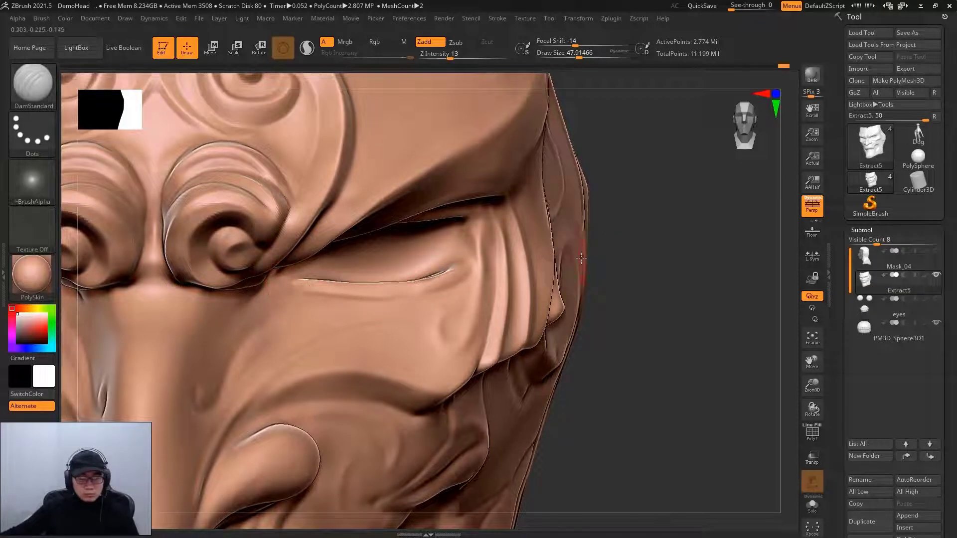
Carve a faint crease running from the brow down the nose bridge.
right_click_drag(581, 258, 652, 320)
right_click_drag(705, 231, 432, 299, "ctrl")
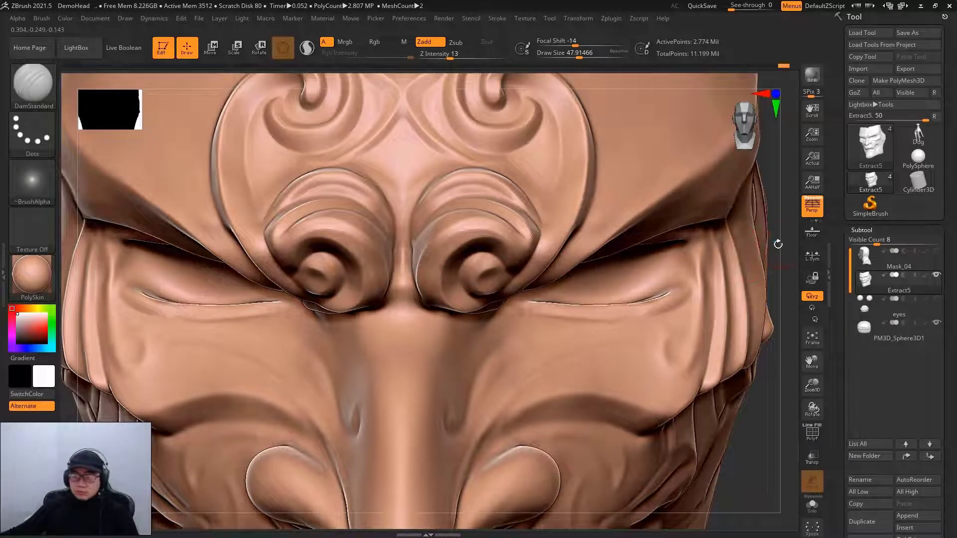
left_click_drag(779, 244, 422, 282)
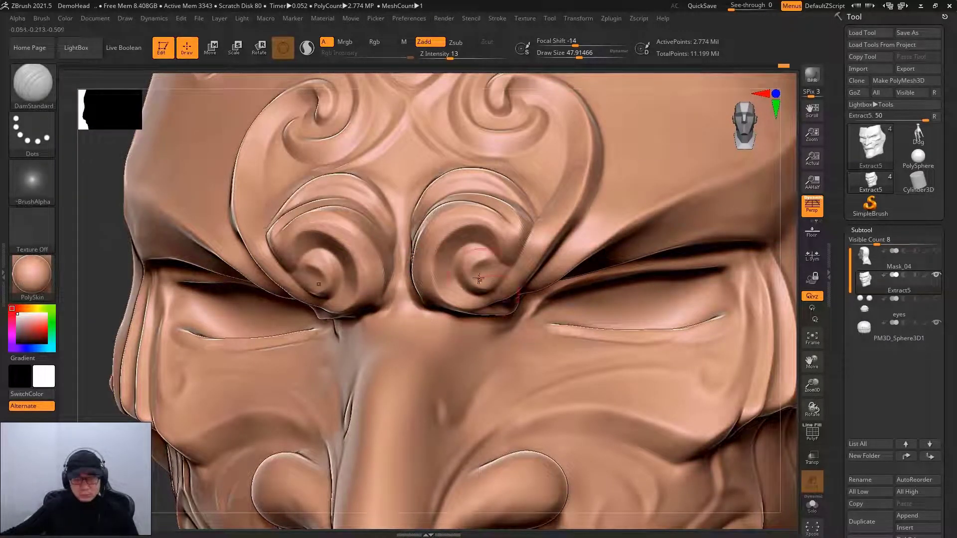
mouse_move(443, 327)
right_mouse_down("ctrl")
mouse_move(401, 305)
mouse_move(240, 321)
mouse_move(676, 279)
mouse_move(737, 228)
mouse_move(394, 219)
right_mouse_up("ctrl")
left_click_drag(353, 232, 324, 258)
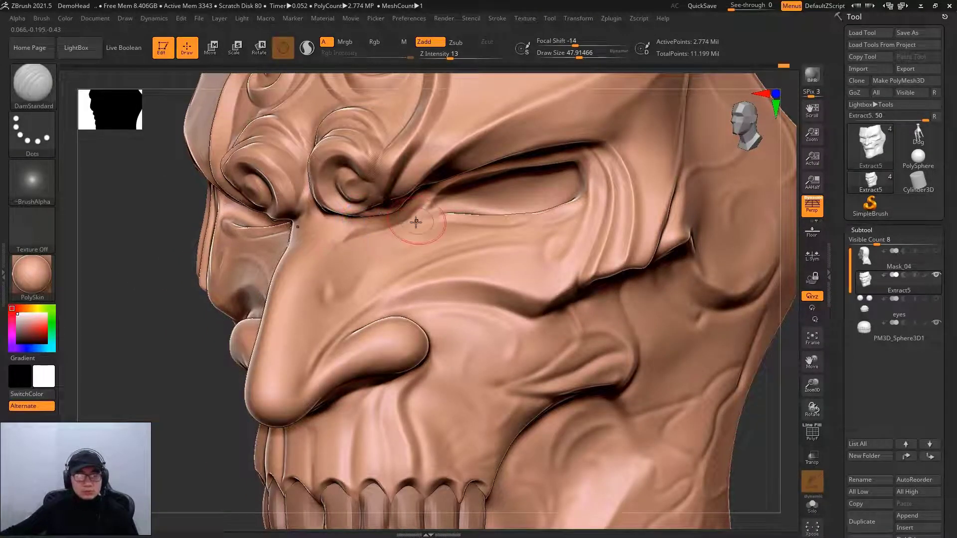
Zoom in on the eye slit and Shift-smooth the surface around it.
right_click_drag(151, 359, 402, 276)
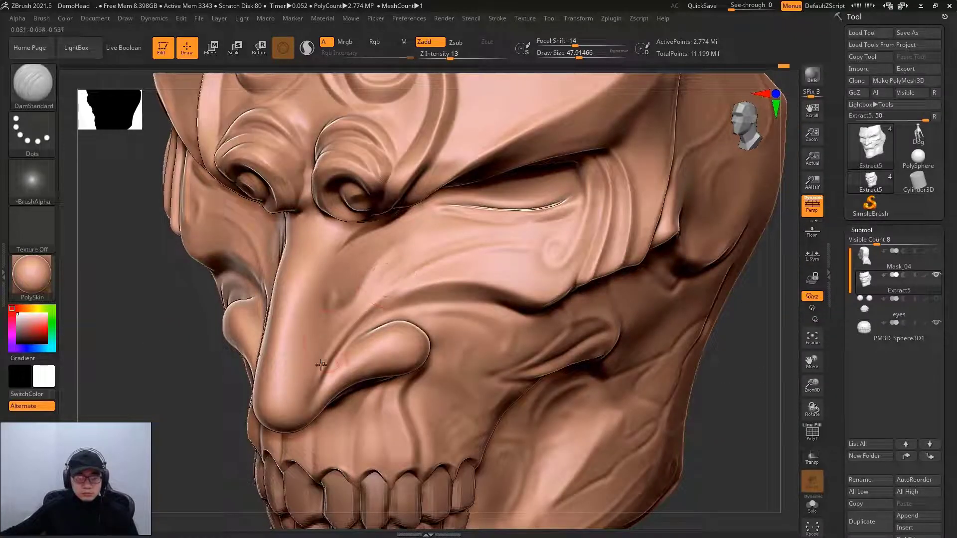
left_click_drag(321, 364, 313, 389)
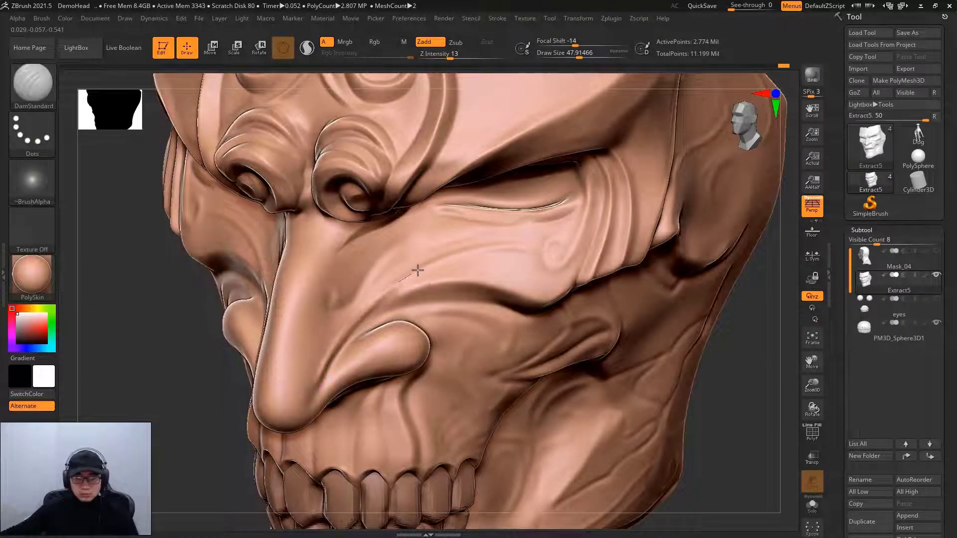
key("shift")
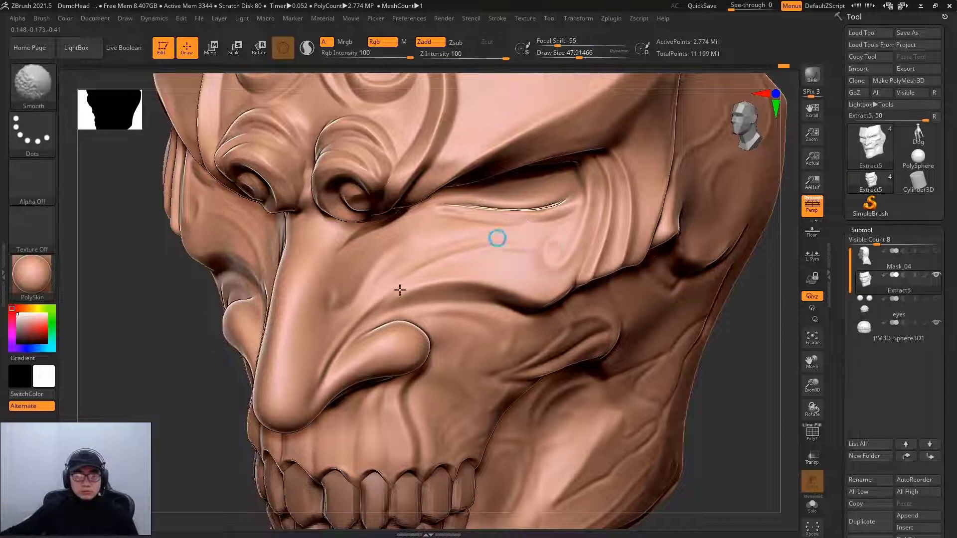
mouse_move(523, 245)
right_mouse_down("ctrl")
mouse_move(555, 279)
mouse_move(551, 241)
right_mouse_up("ctrl")
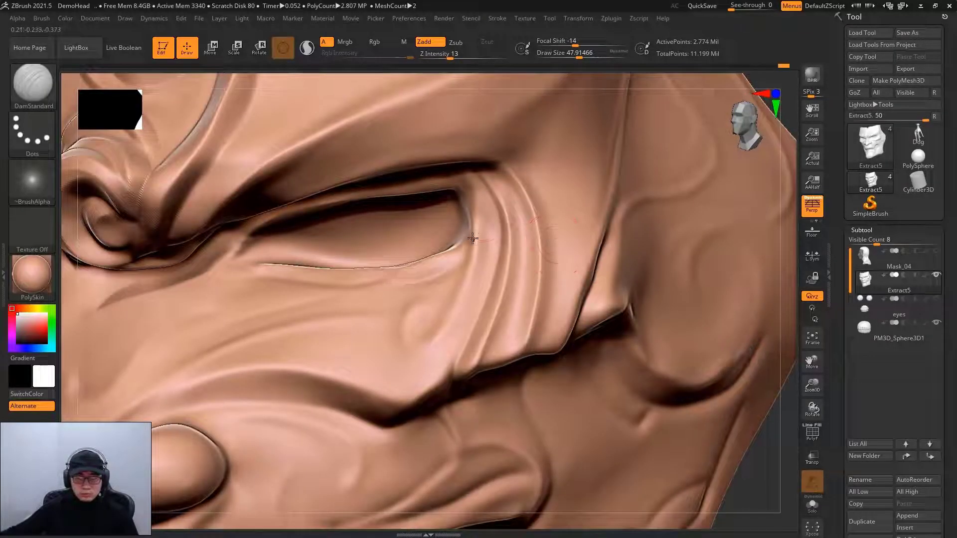
key("shift")
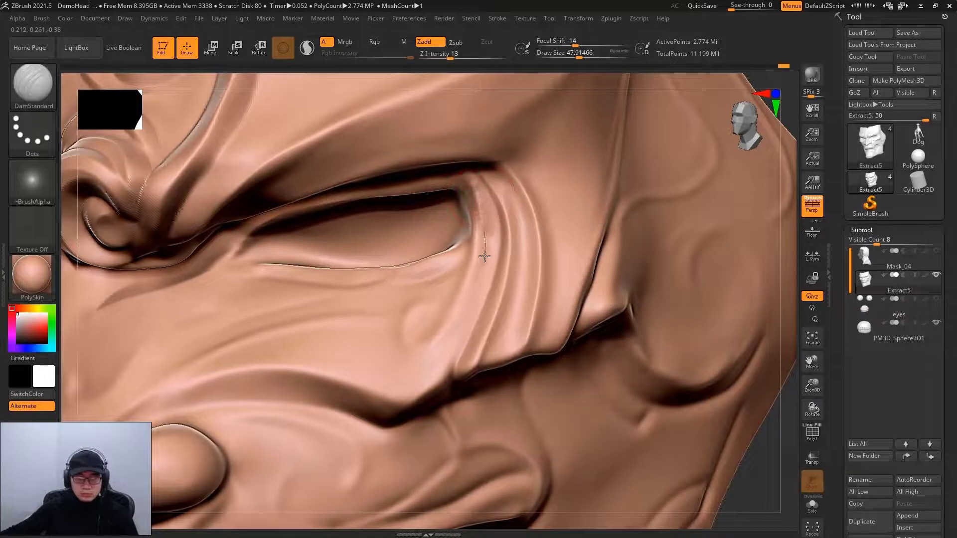
Carve the hook-shaped crease beside the eye corner, redoing the bad stroke, and reshape the cheek below.
key("ctrl")
mouse_move(447, 162)
left_mouse_down()
mouse_move(465, 242)
mouse_move(434, 335)
left_mouse_up()
key("ctrl")
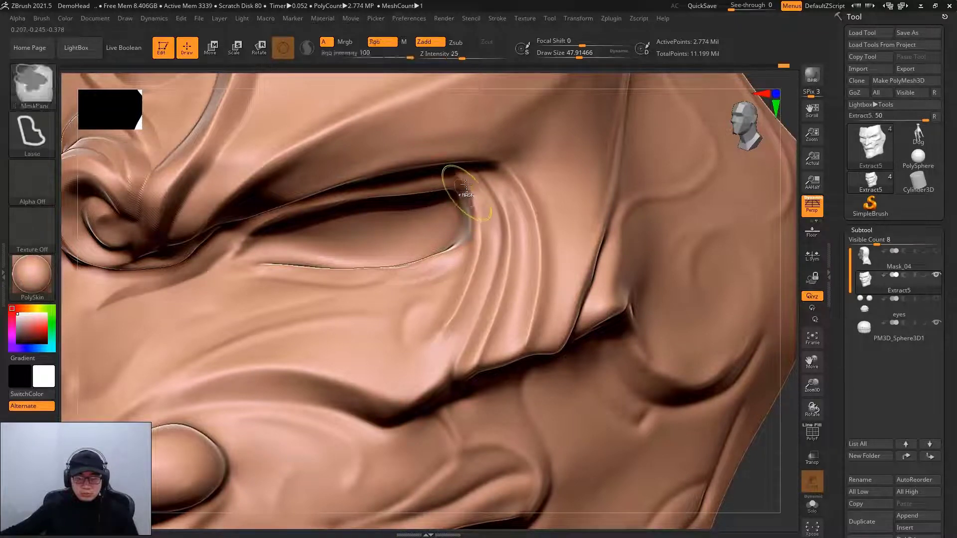
key("ctrl+z")
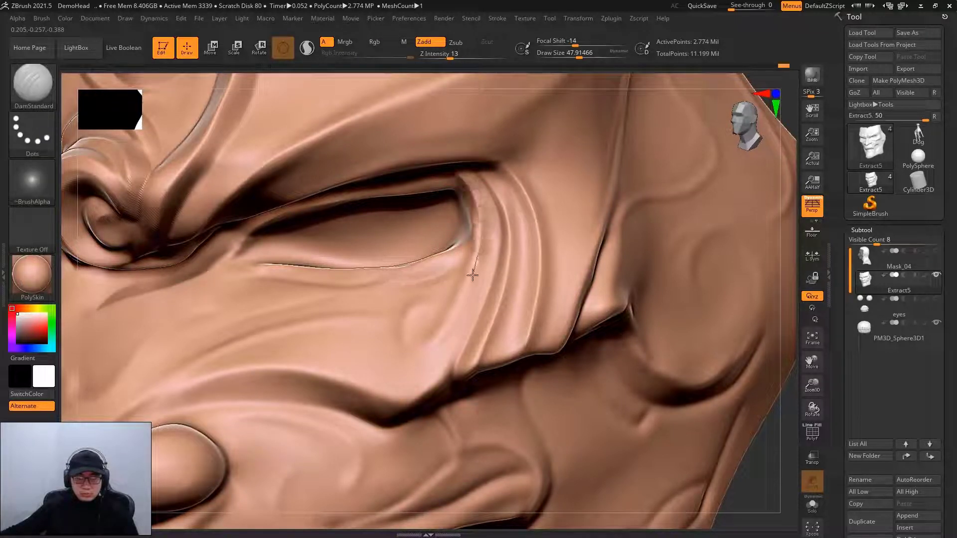
mouse_move(473, 274)
left_mouse_down()
mouse_move(458, 309)
mouse_move(401, 335)
left_mouse_up()
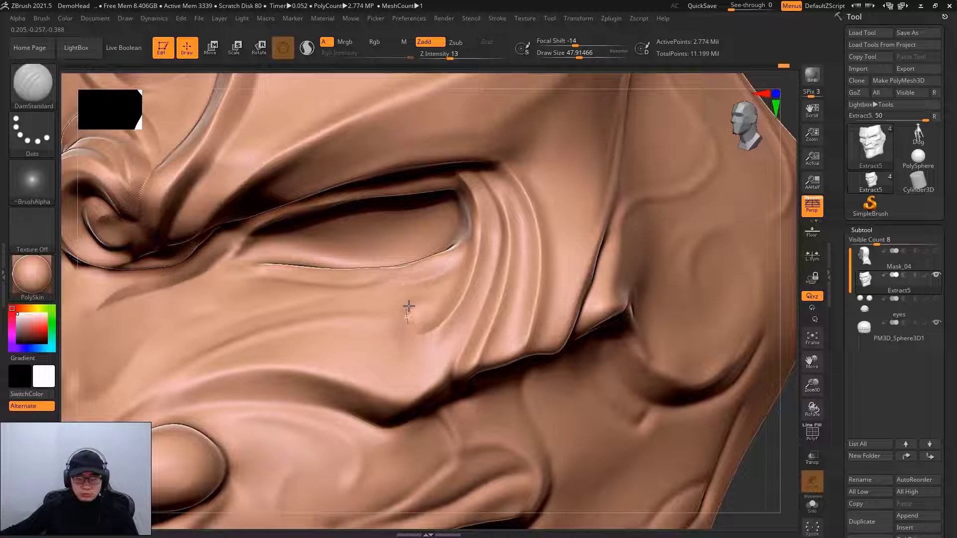
left_click_drag(435, 308, 406, 304)
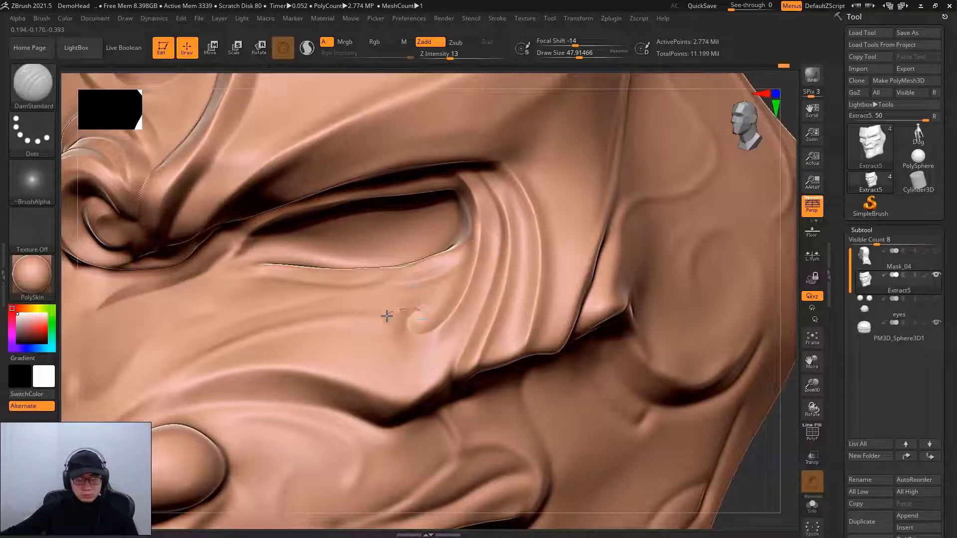